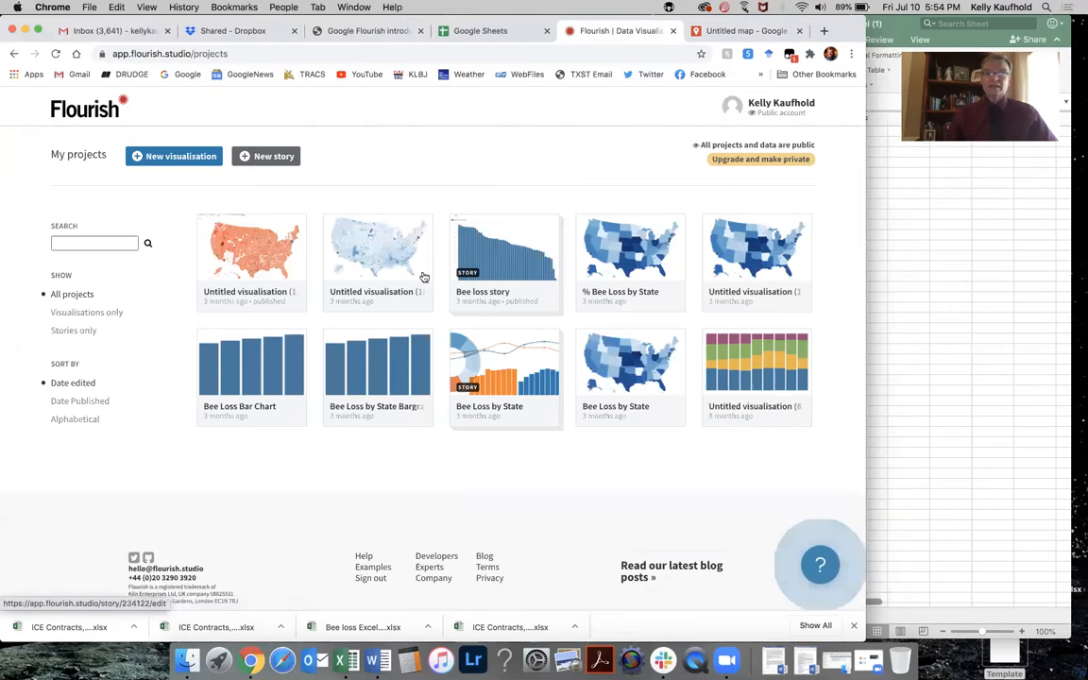
- Start a new visualisation to reach the template gallery
click(170, 158)
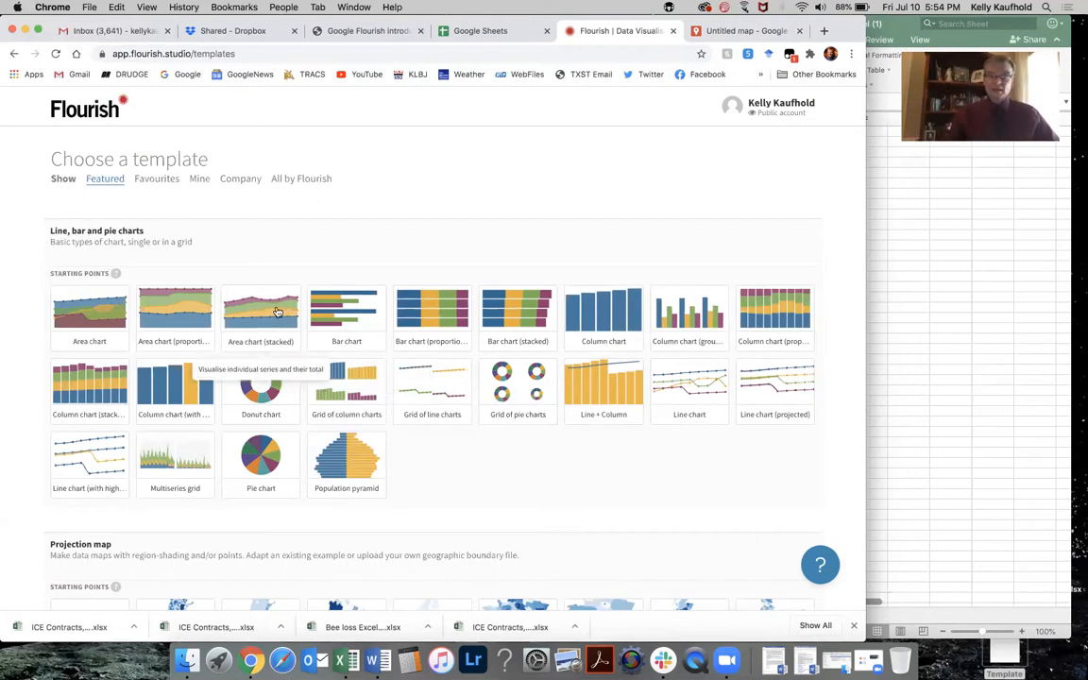
click(349, 319)
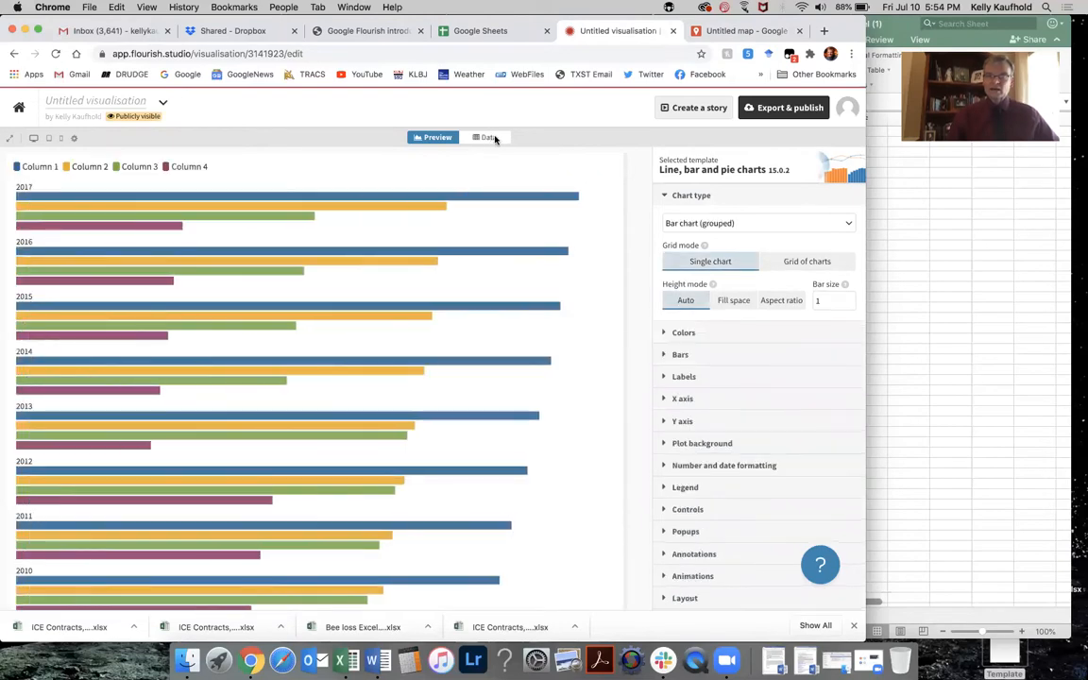
click(487, 138)
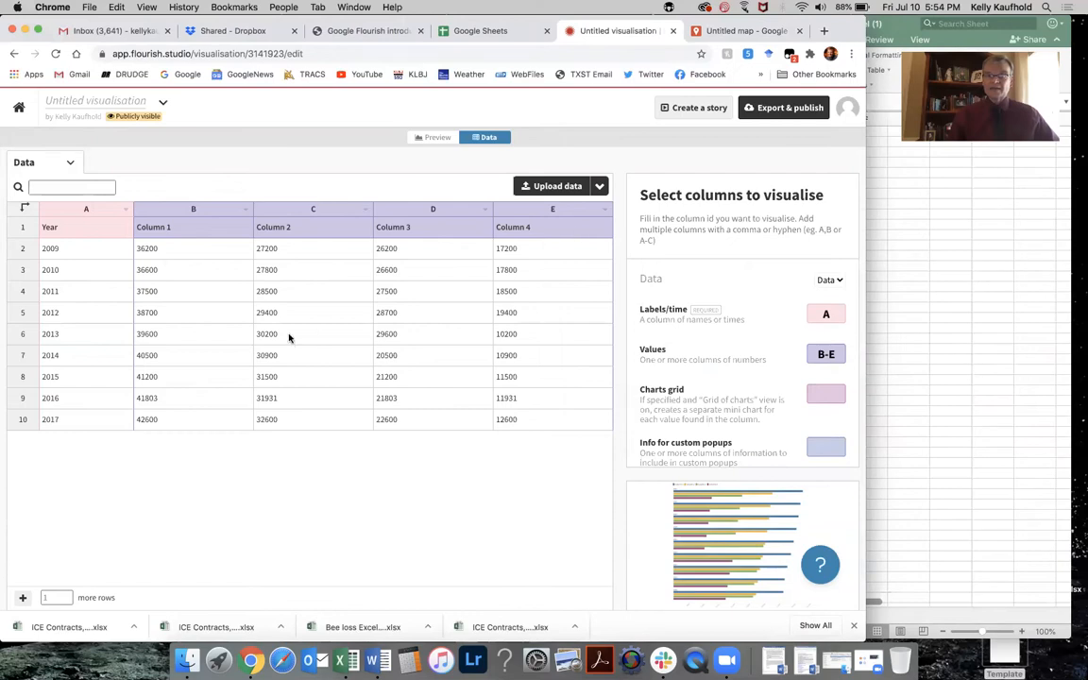
click(14, 56)
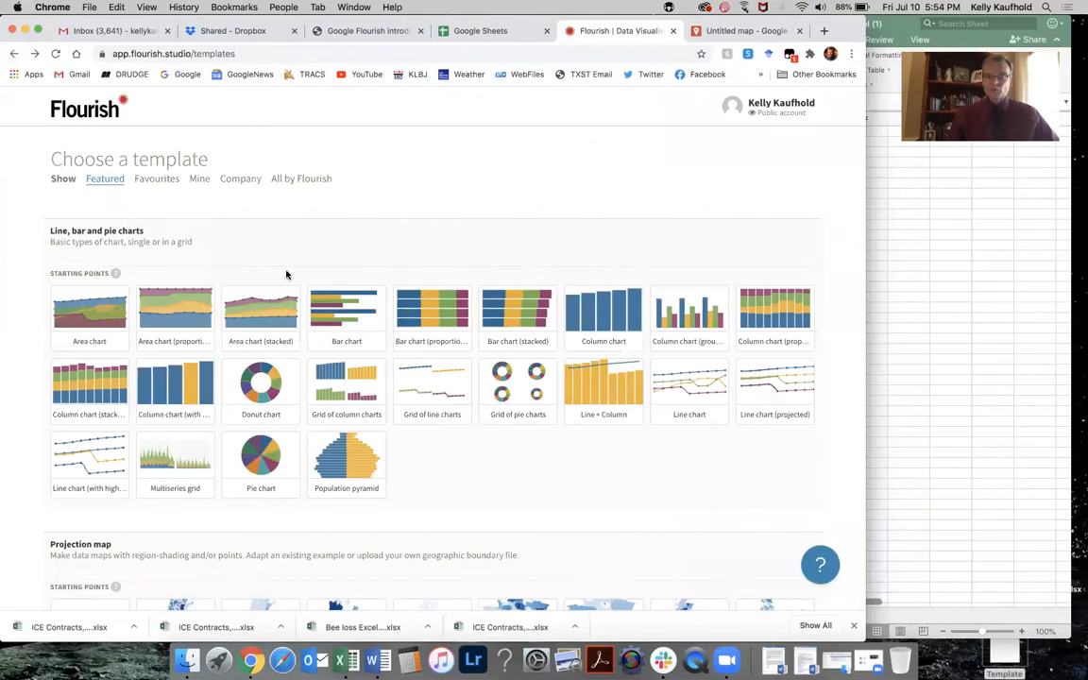
- Create a visualisation from the Column chart template and publicly import Bee loss Excel (1).xlsx as its data
click(601, 308)
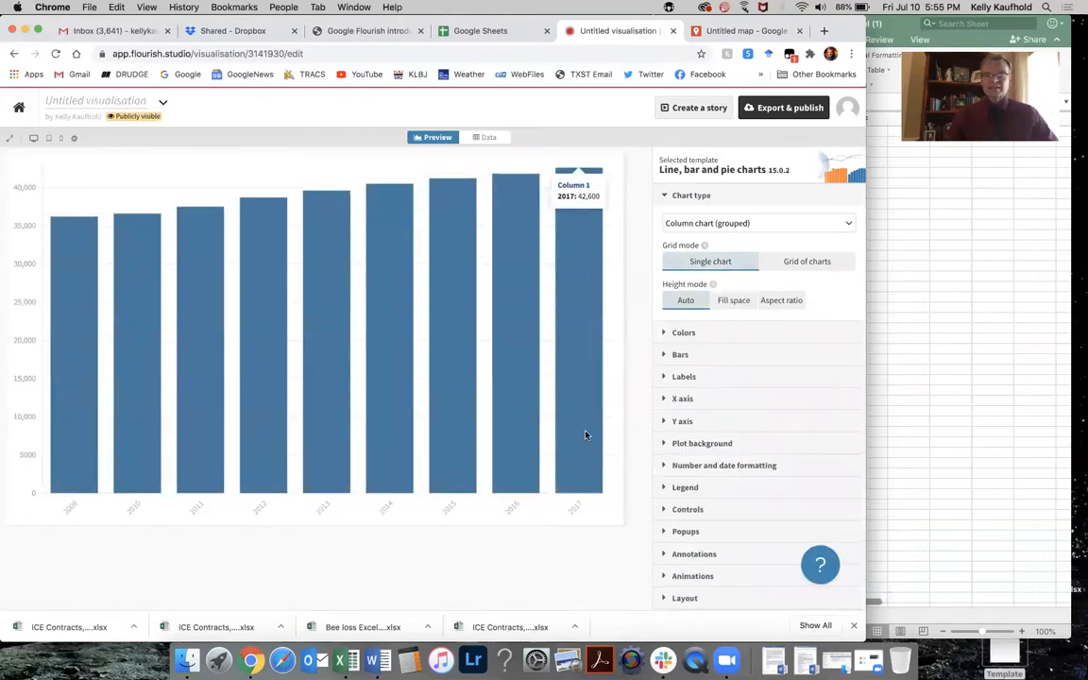
click(493, 138)
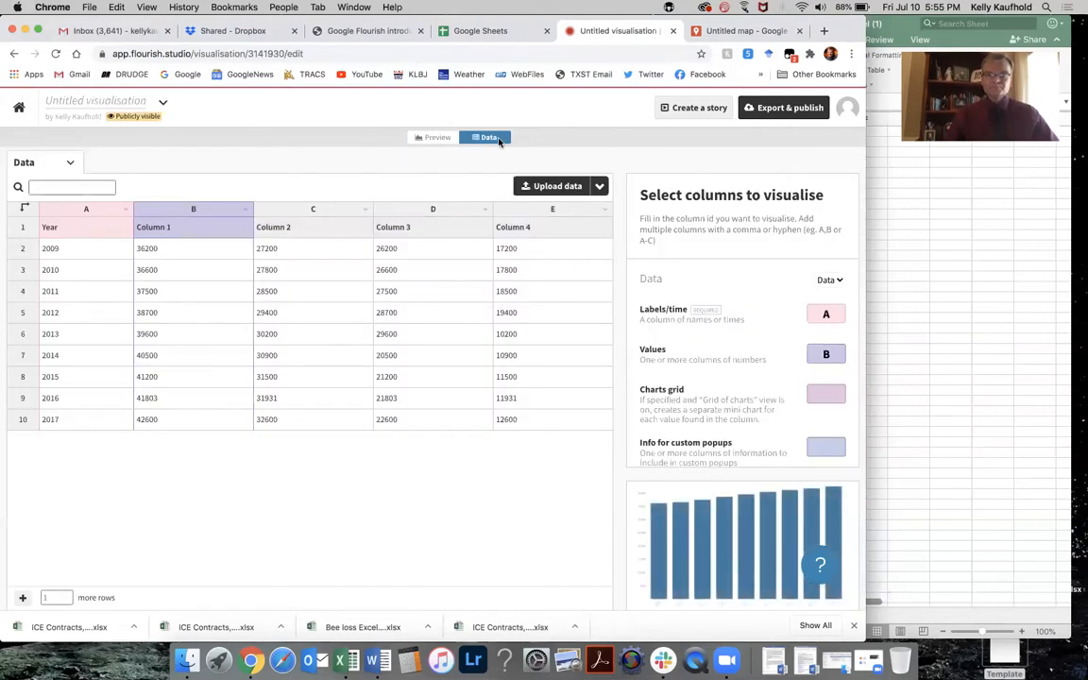
click(558, 186)
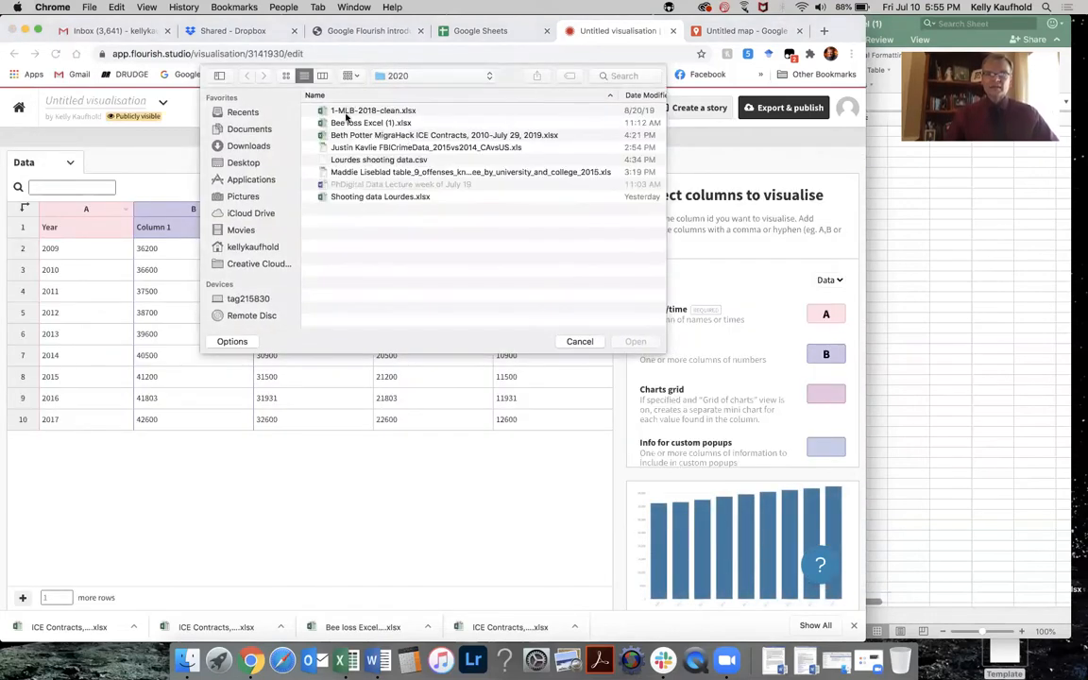
click(333, 124)
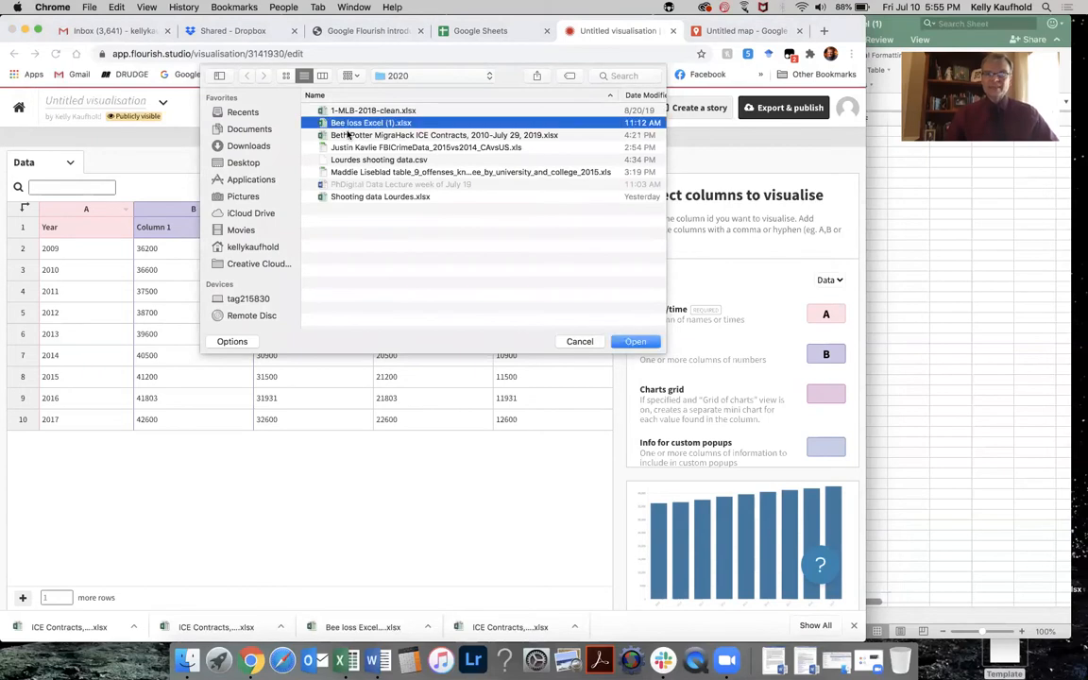
click(636, 342)
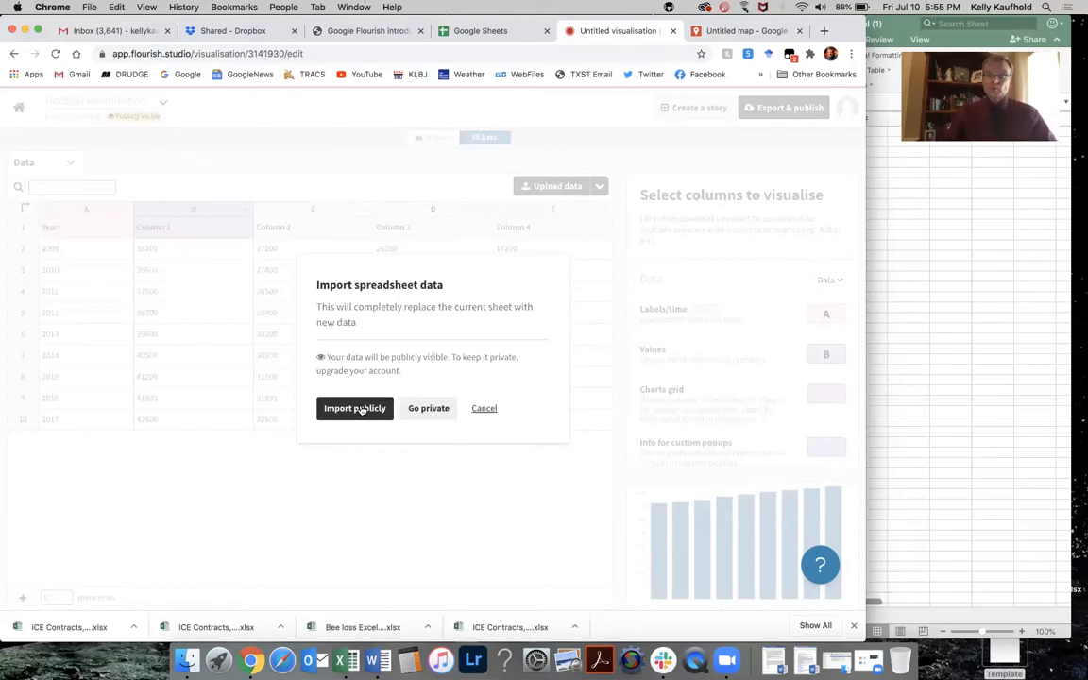
click(358, 408)
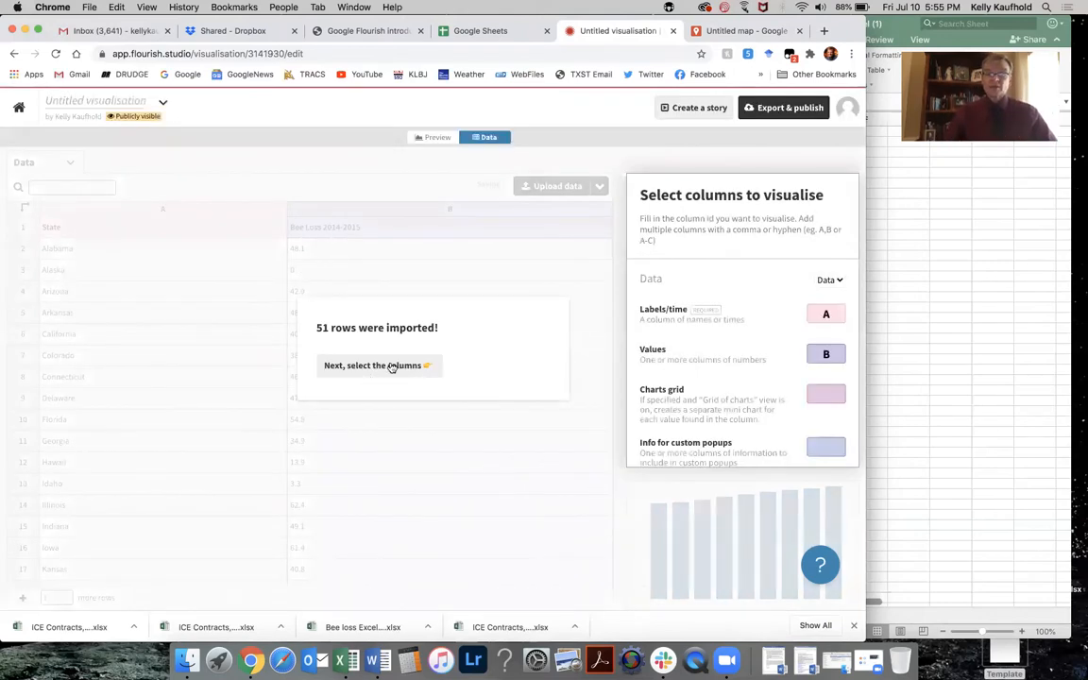
click(392, 367)
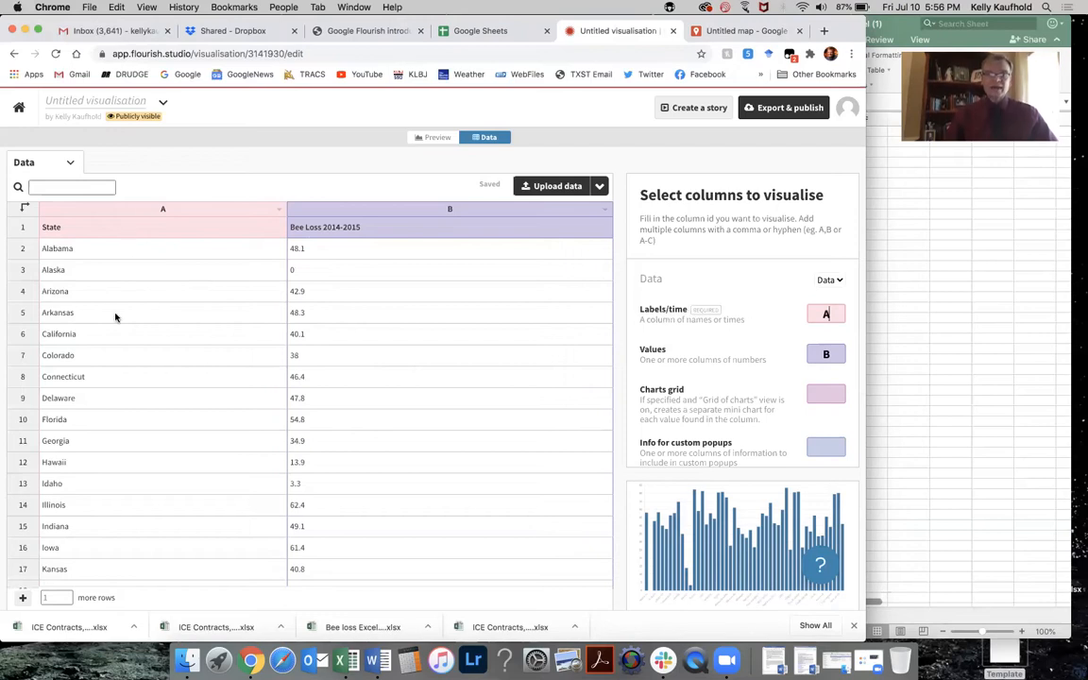
- Try column C as the chart's Values column, clear the setting, and enter column B again
click(835, 355)
key(BackSpace)
text(C)
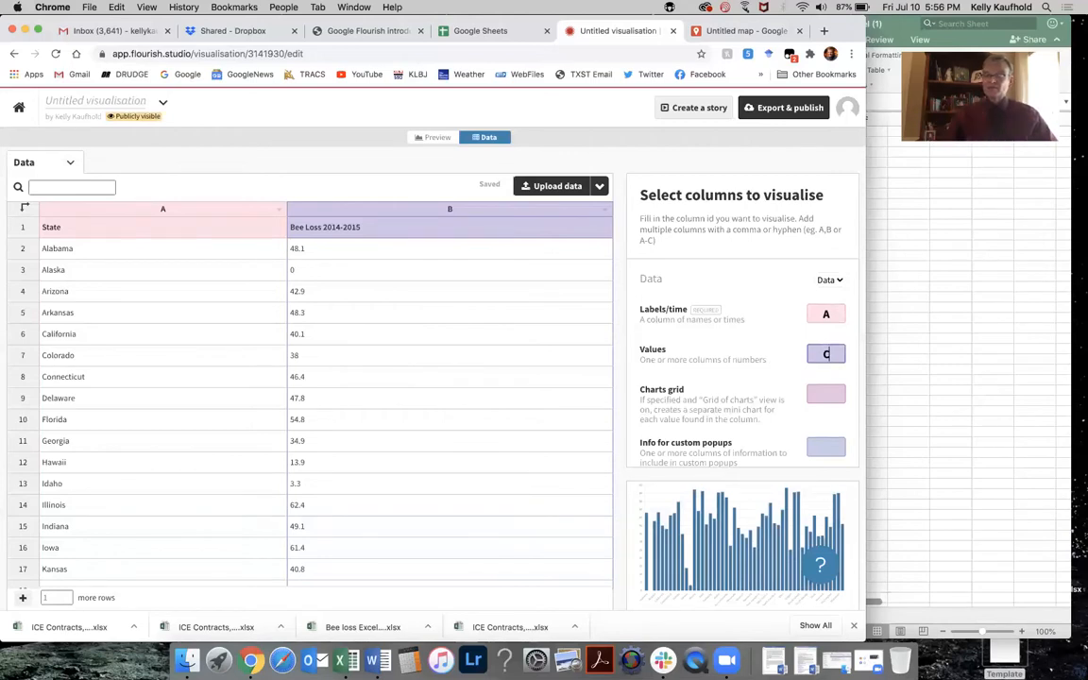
key(BackSpace)
double_click(860, 360)
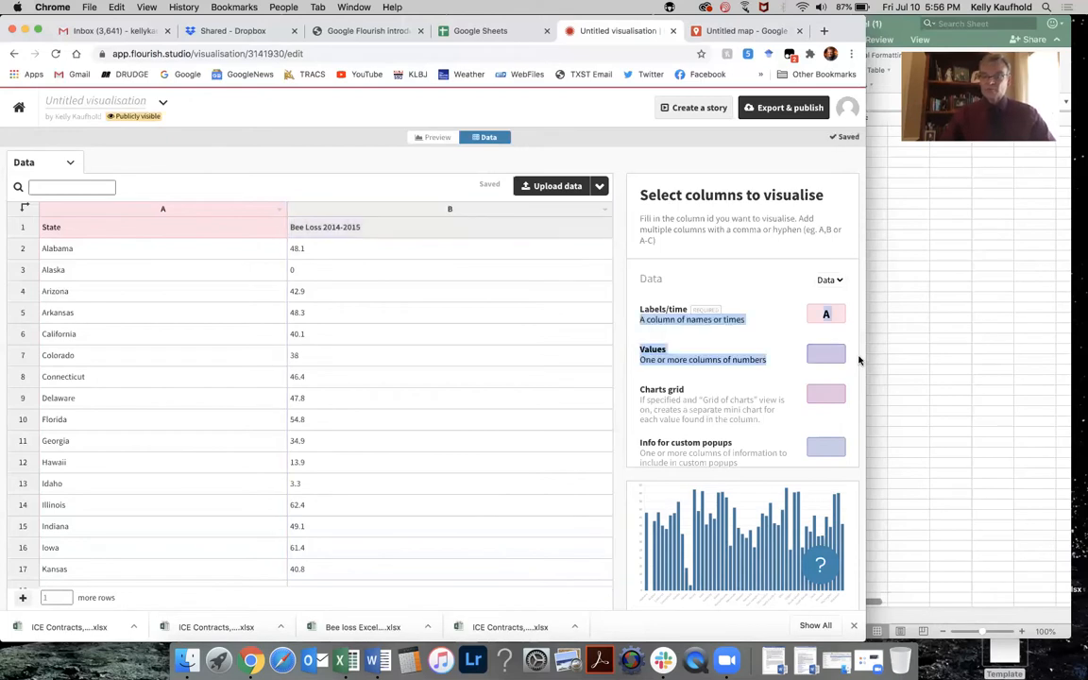
click(827, 356)
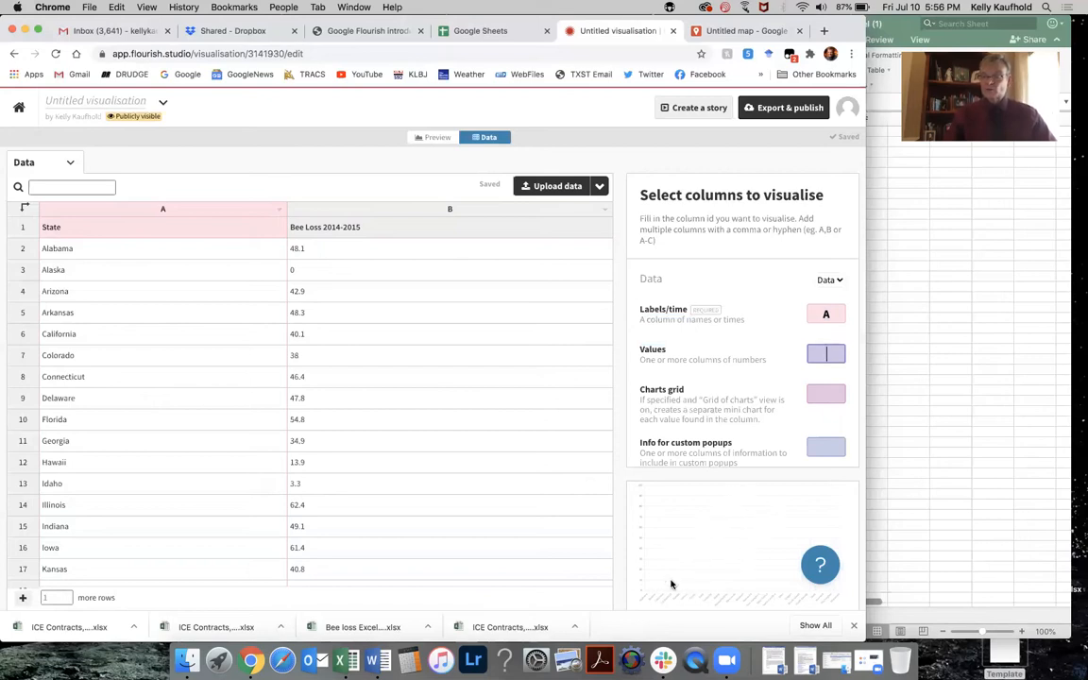
text(B)
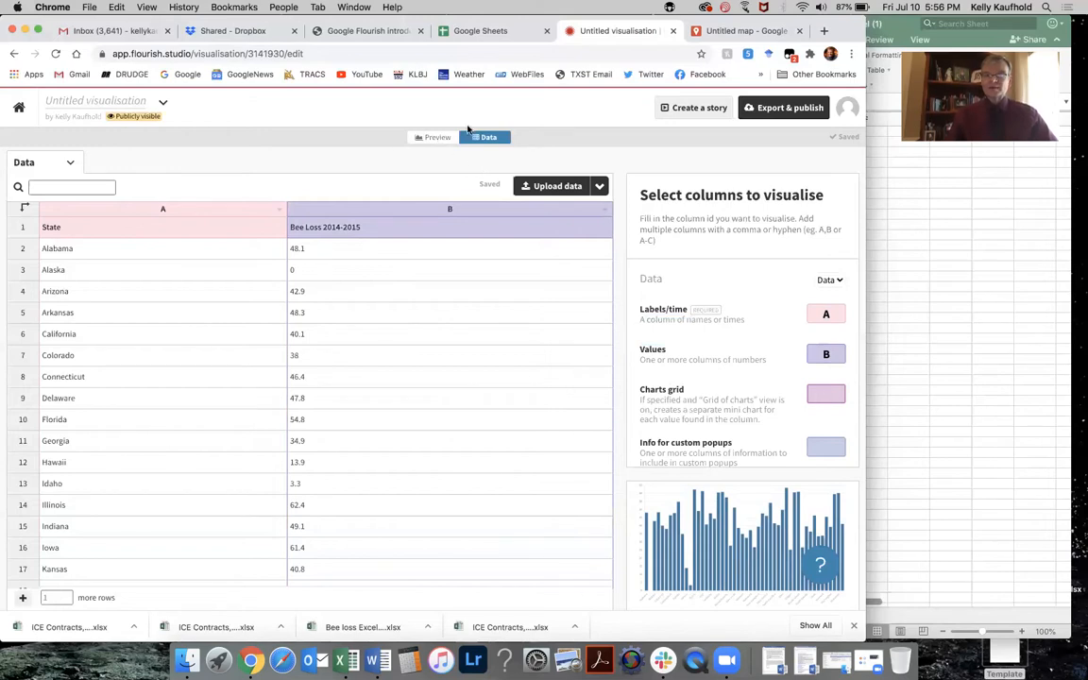
- Sort the data by the Bee Loss 2014-2015 column in Z→A order and preview the column chart
click(435, 139)
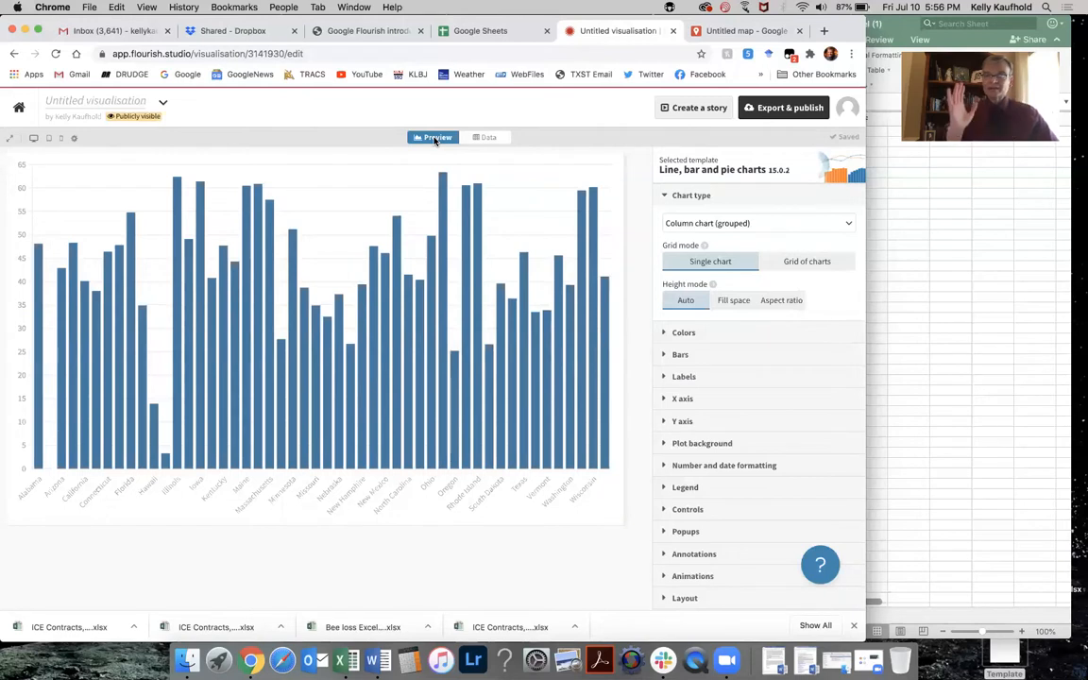
click(486, 137)
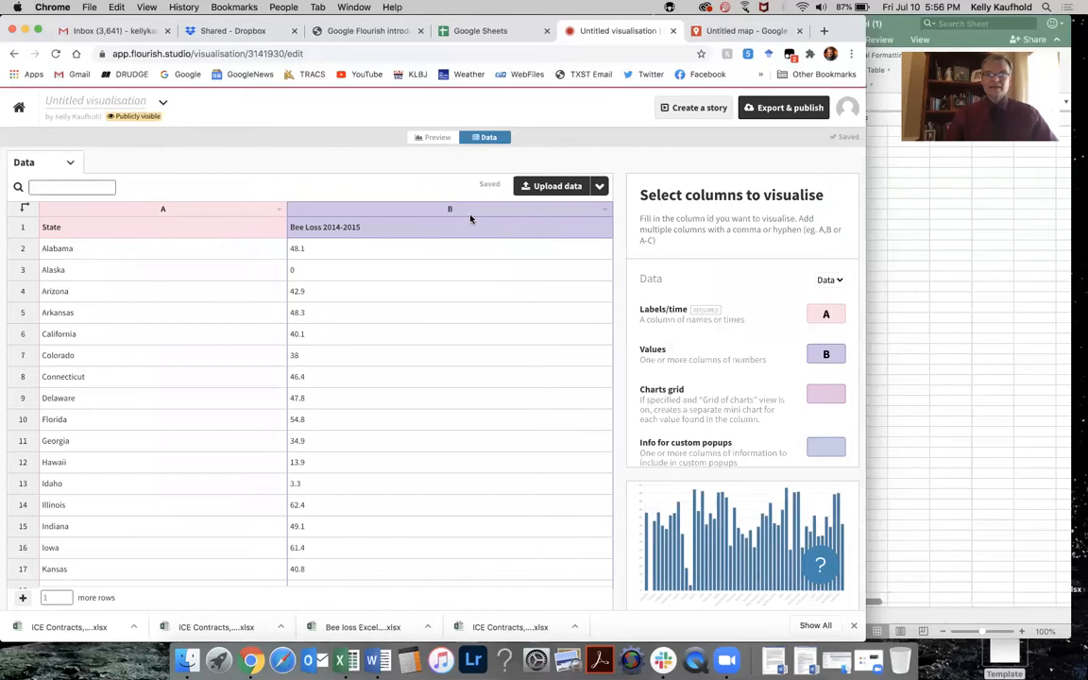
click(604, 210)
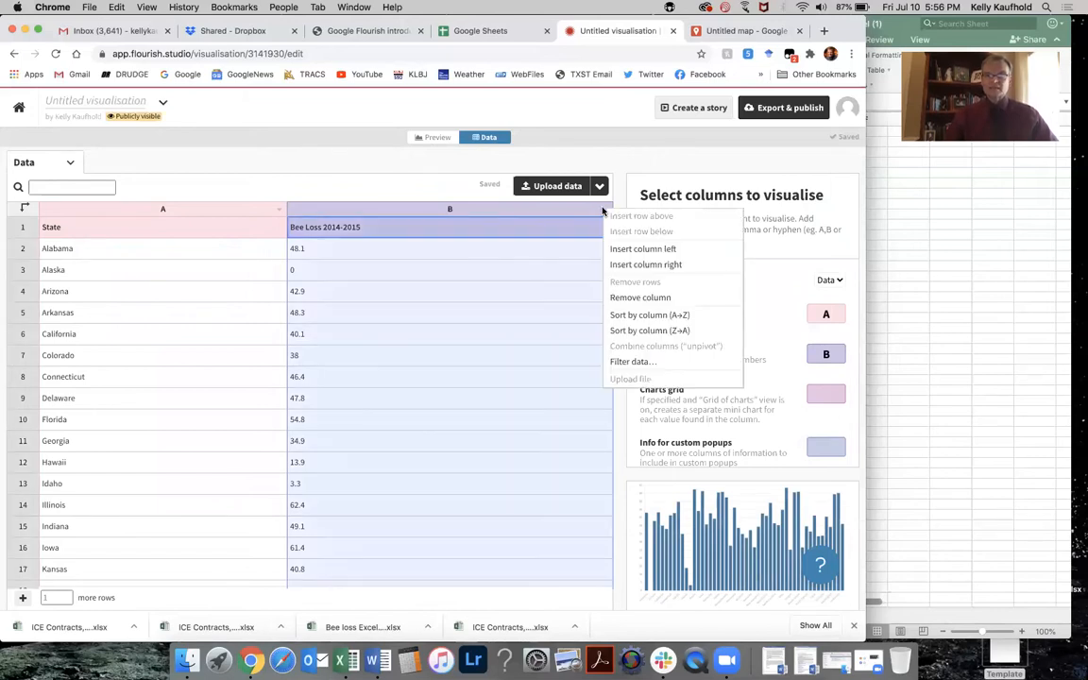
click(638, 332)
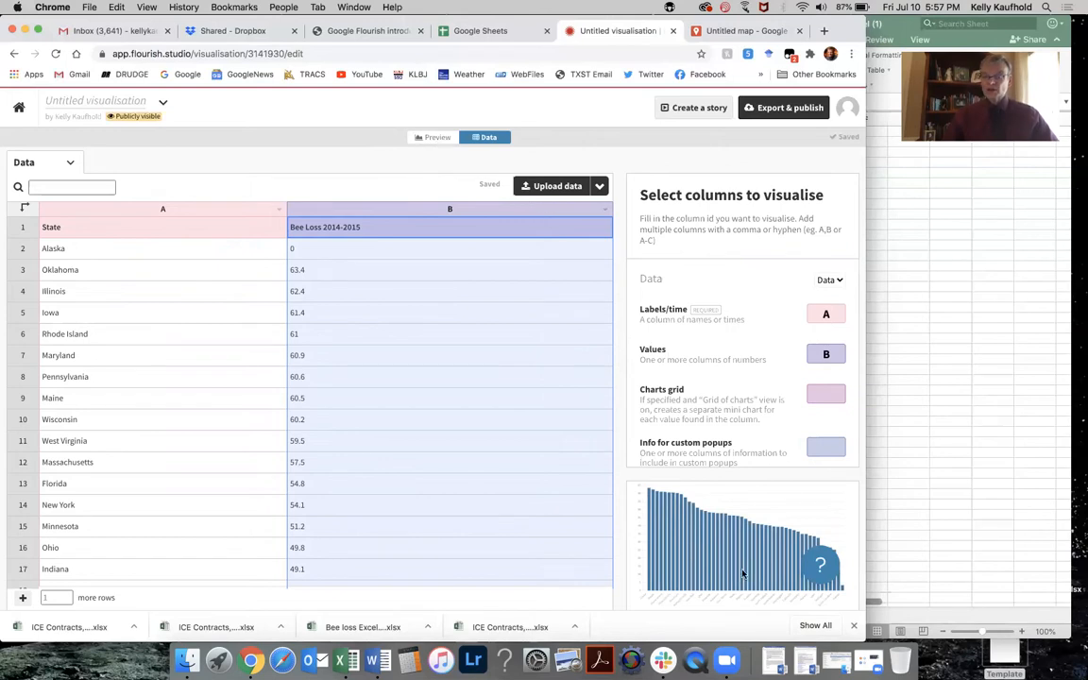
click(435, 138)
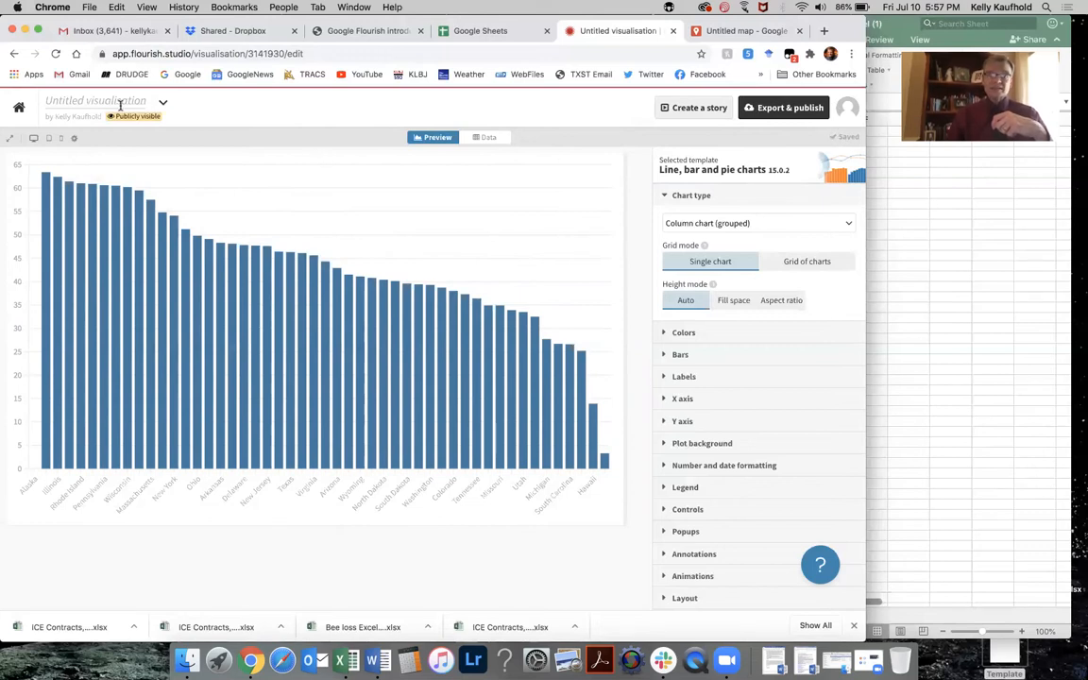
- Create another new visualisation from the US (states) Projection map template
click(19, 106)
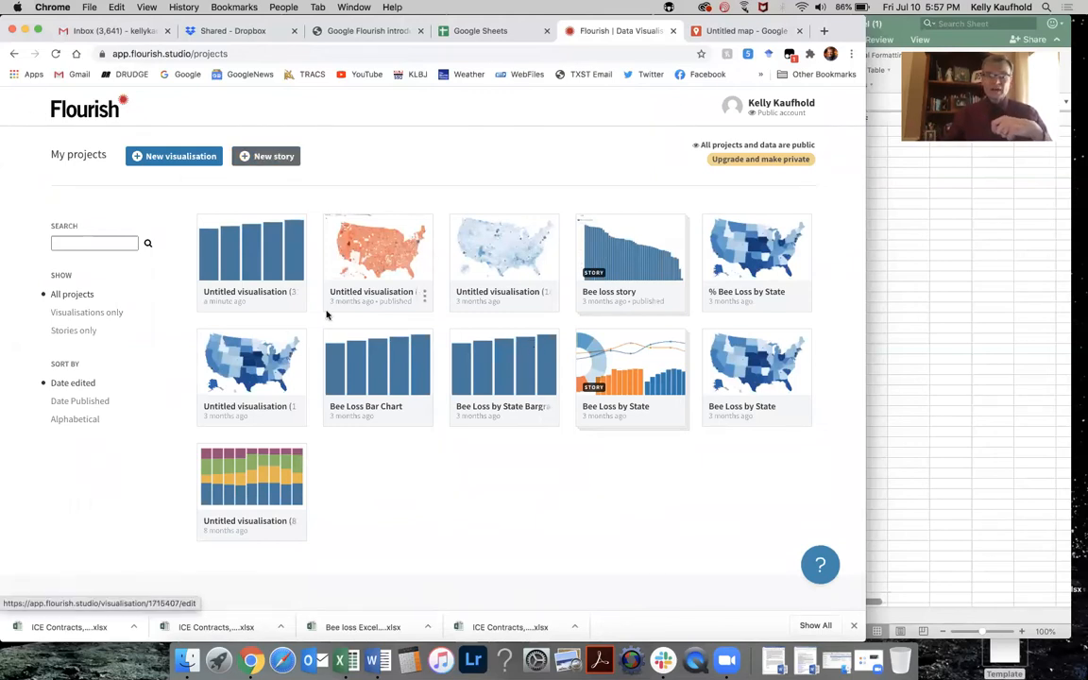
click(183, 158)
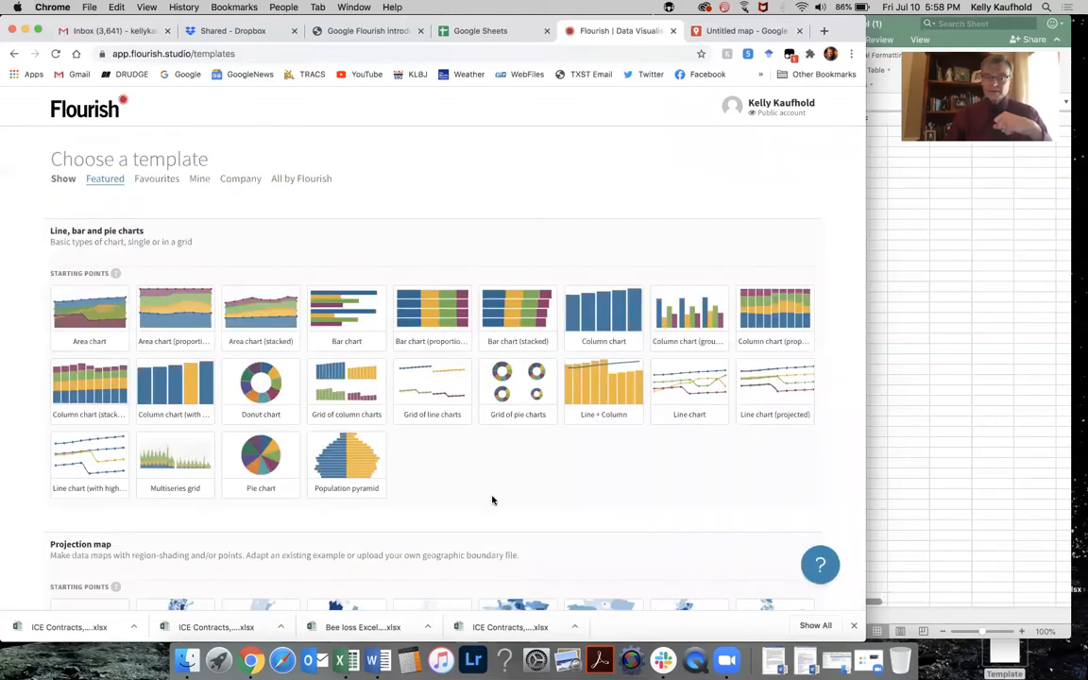
scroll(493, 498, down, 3)
scroll(493, 498, down, 4)
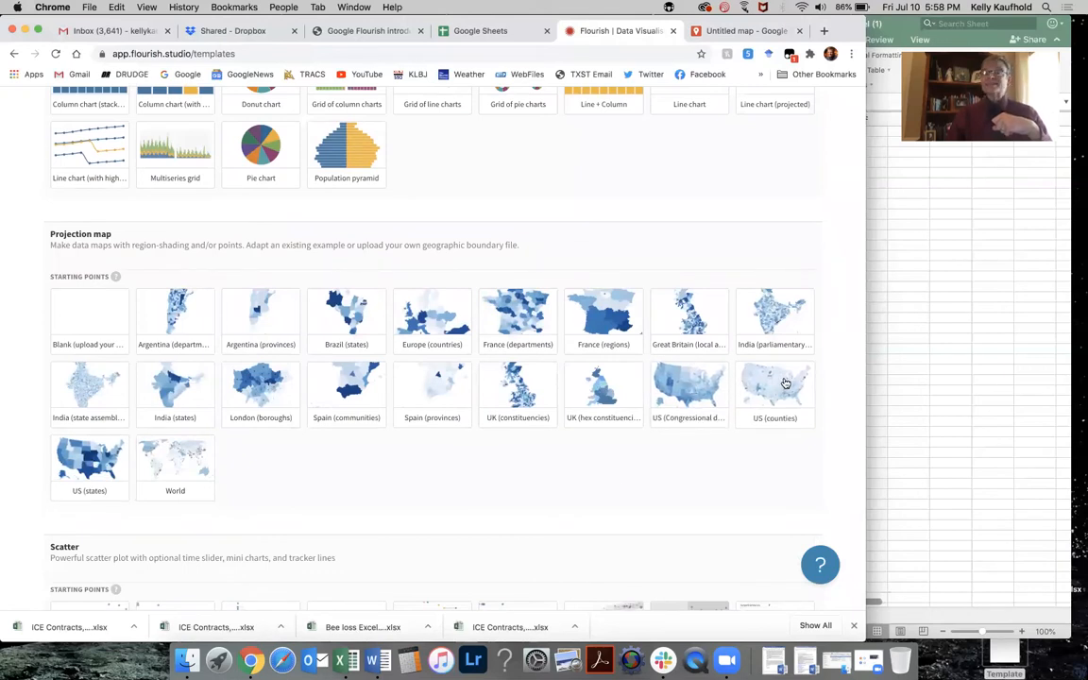
click(90, 458)
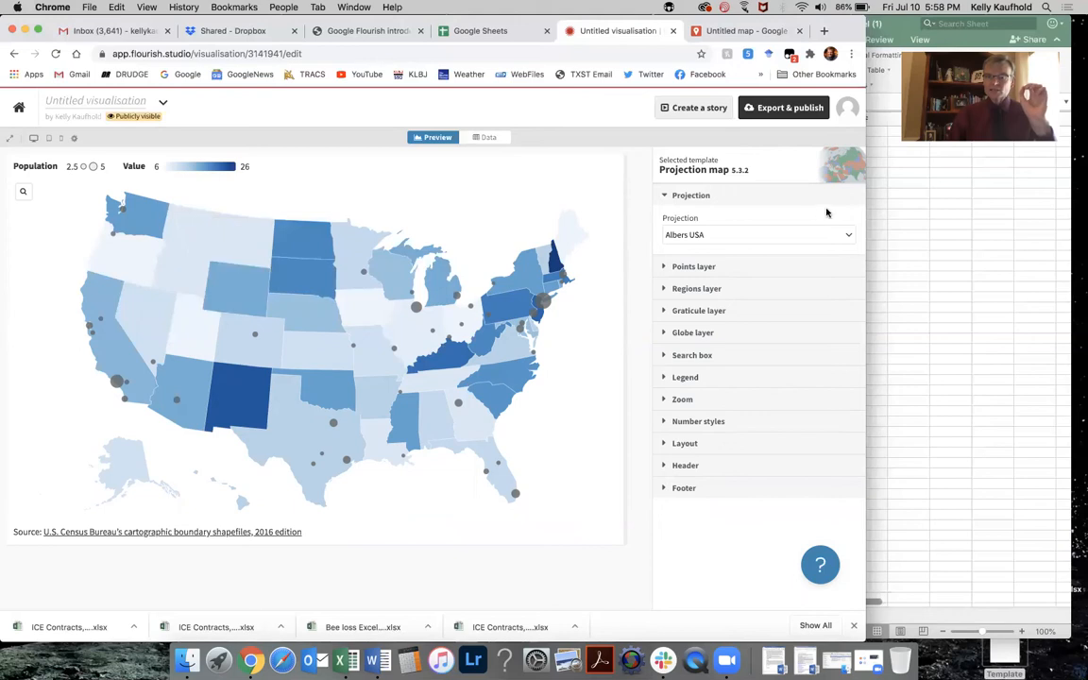
click(666, 289)
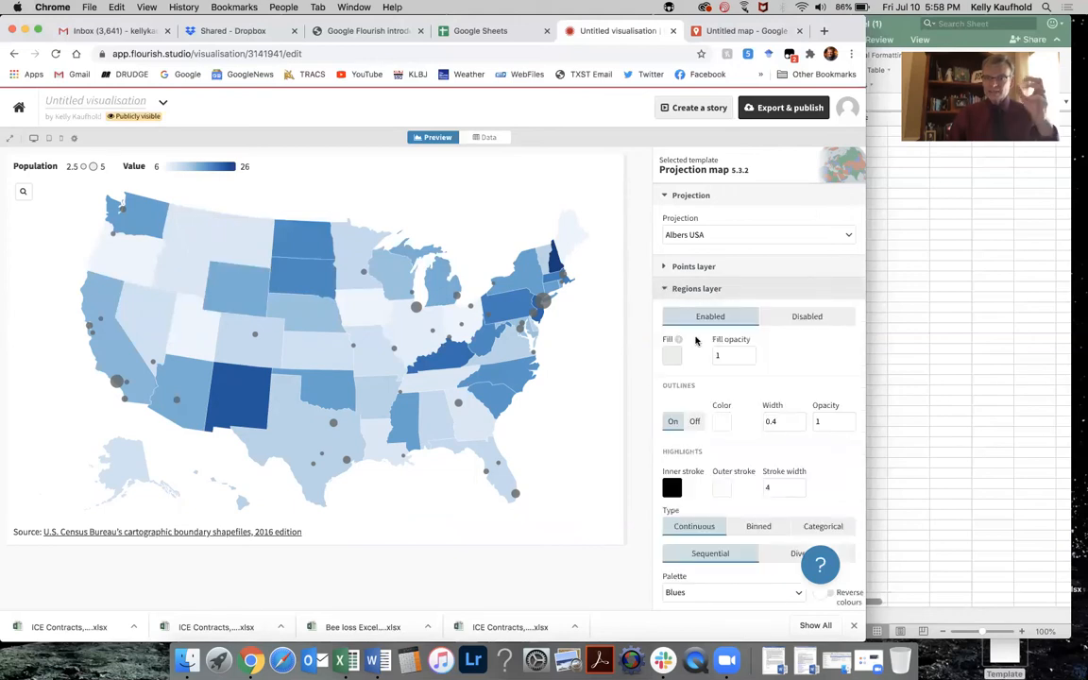
scroll(701, 517, down, 3)
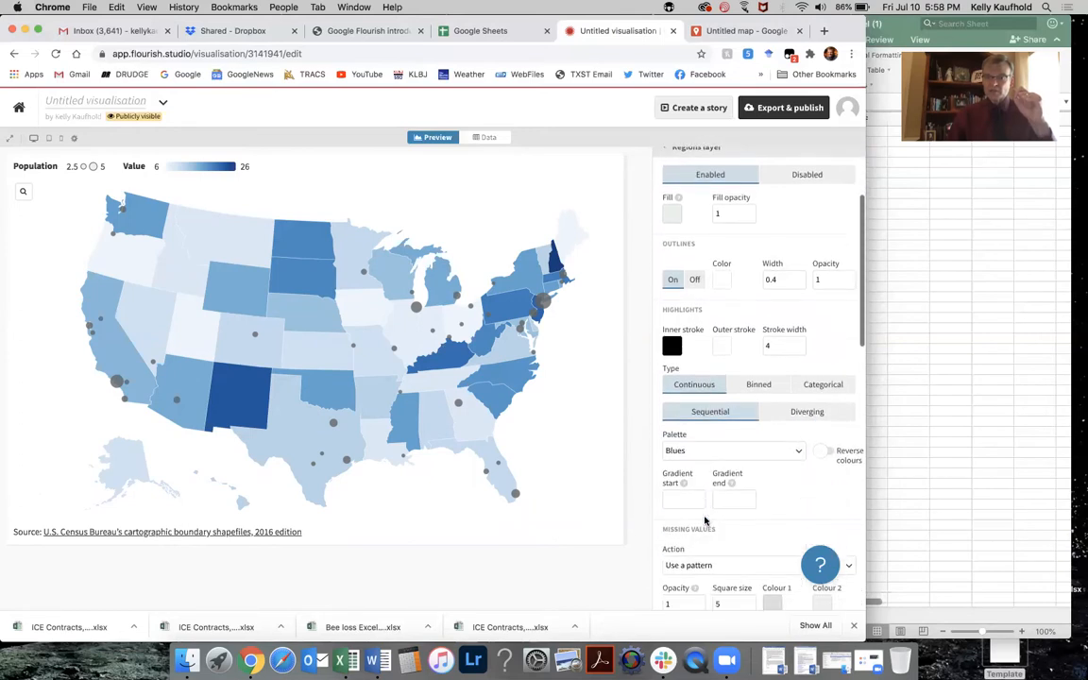
scroll(704, 520, up, 3)
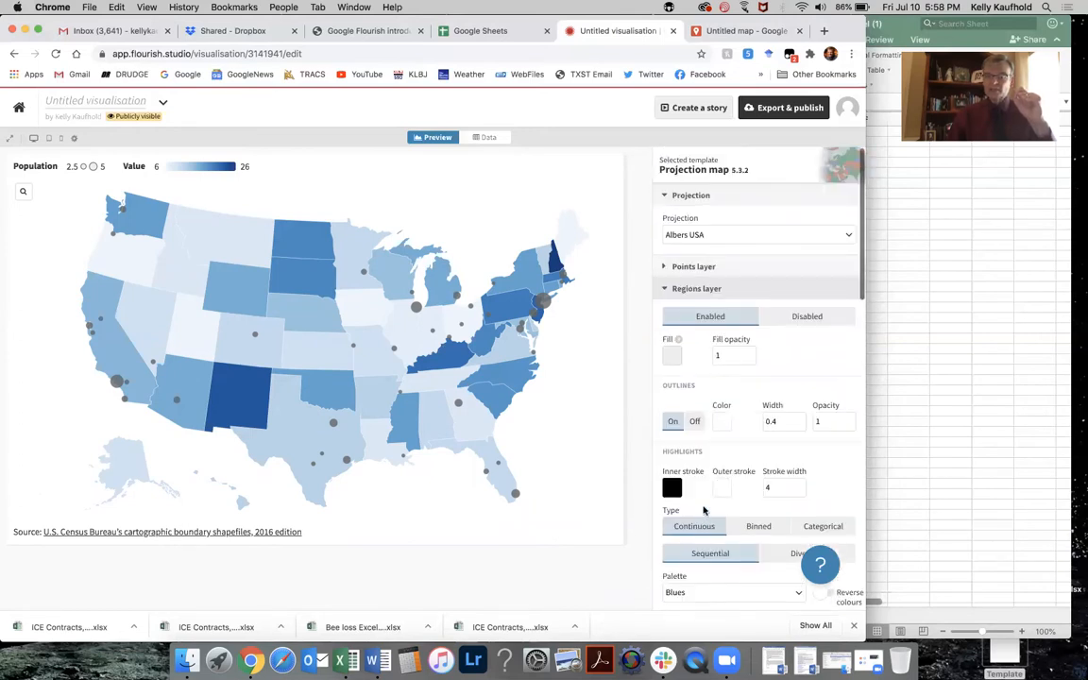
click(667, 287)
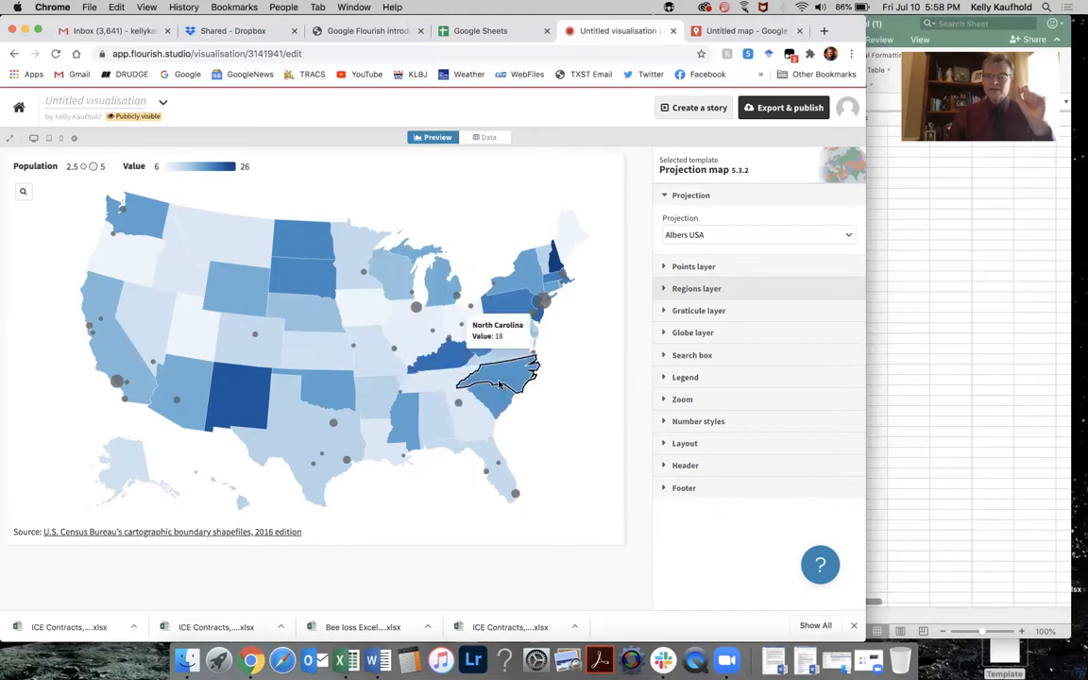
- Disable the Points layer of the US states map
click(664, 268)
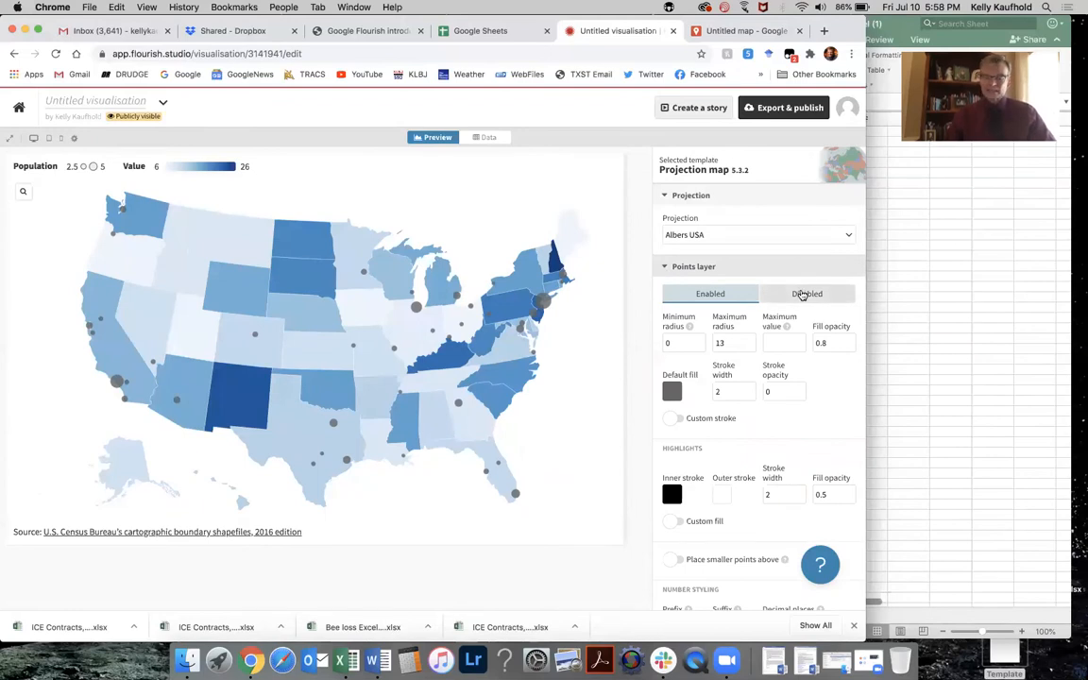
click(803, 293)
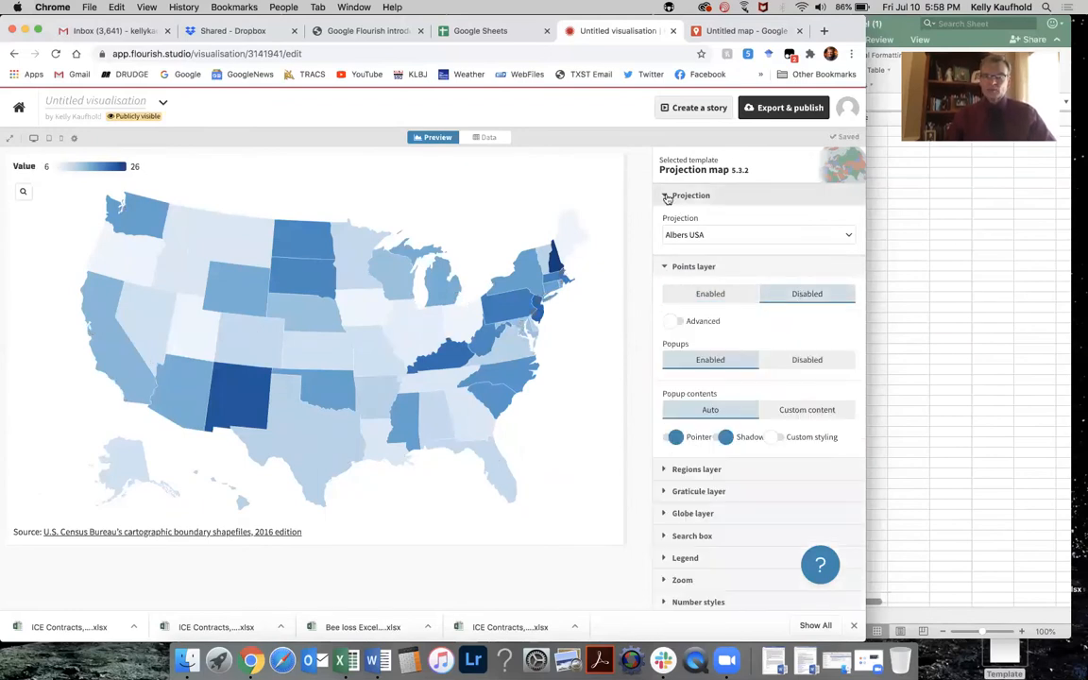
click(664, 266)
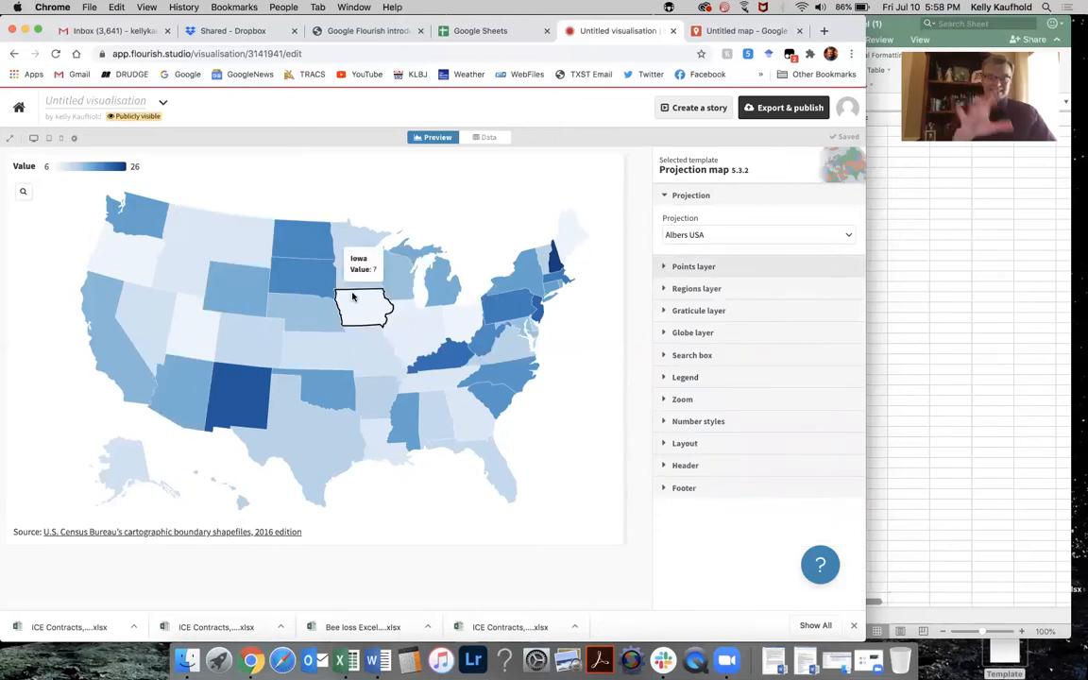
- Try to replace the map's Regions data with a public import of Bee loss Excel (1).xlsx
click(489, 138)
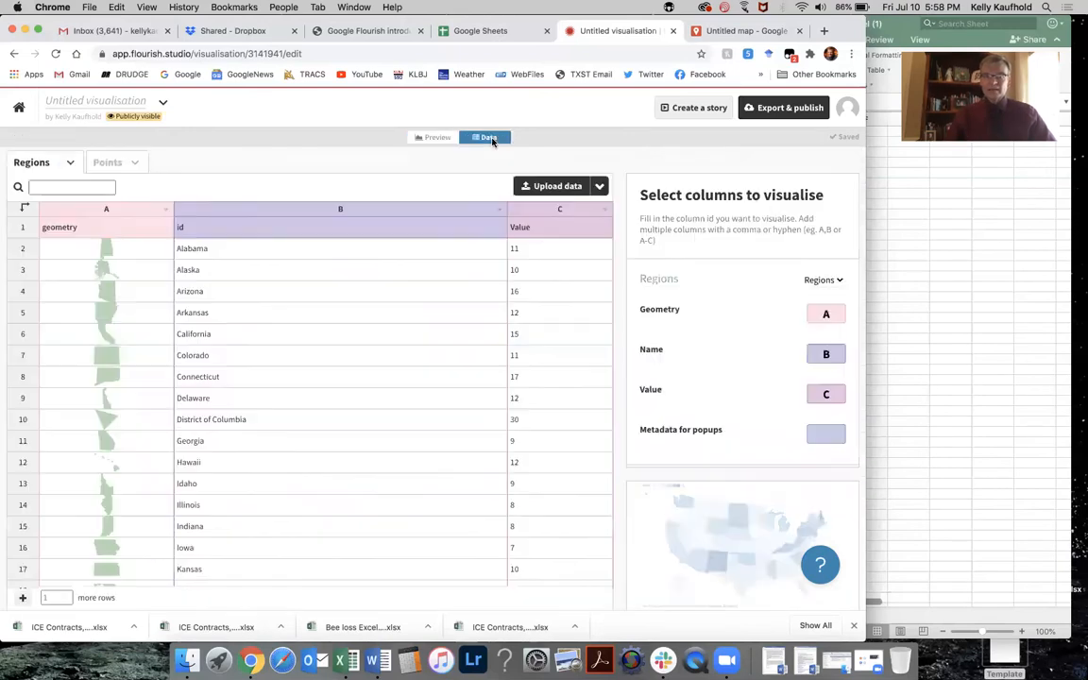
click(557, 186)
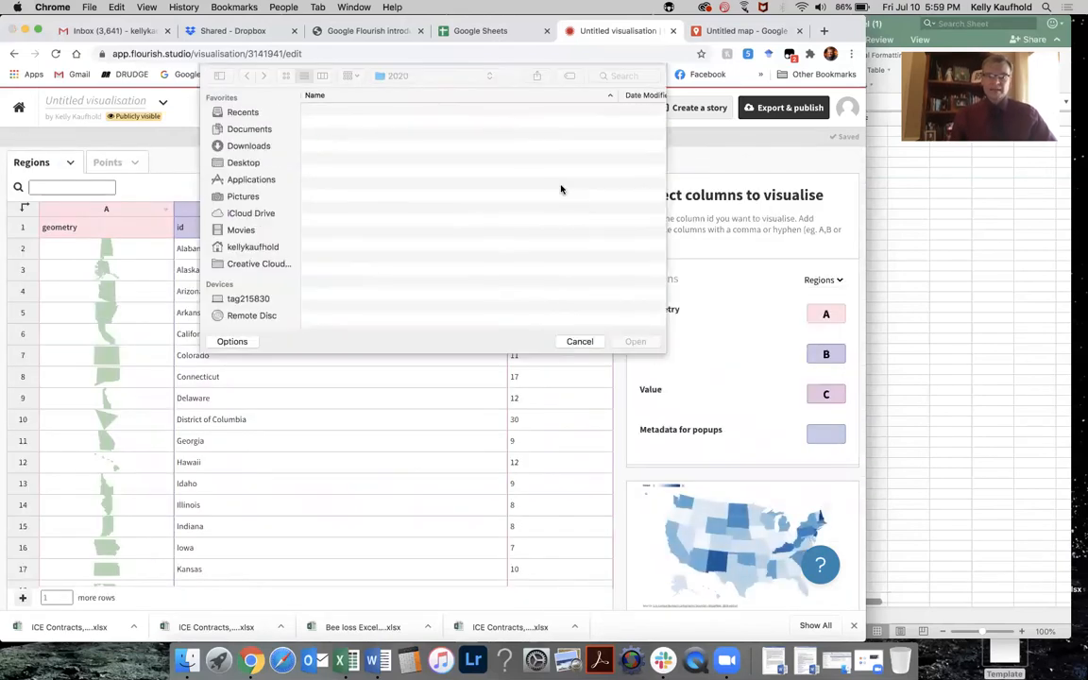
click(338, 124)
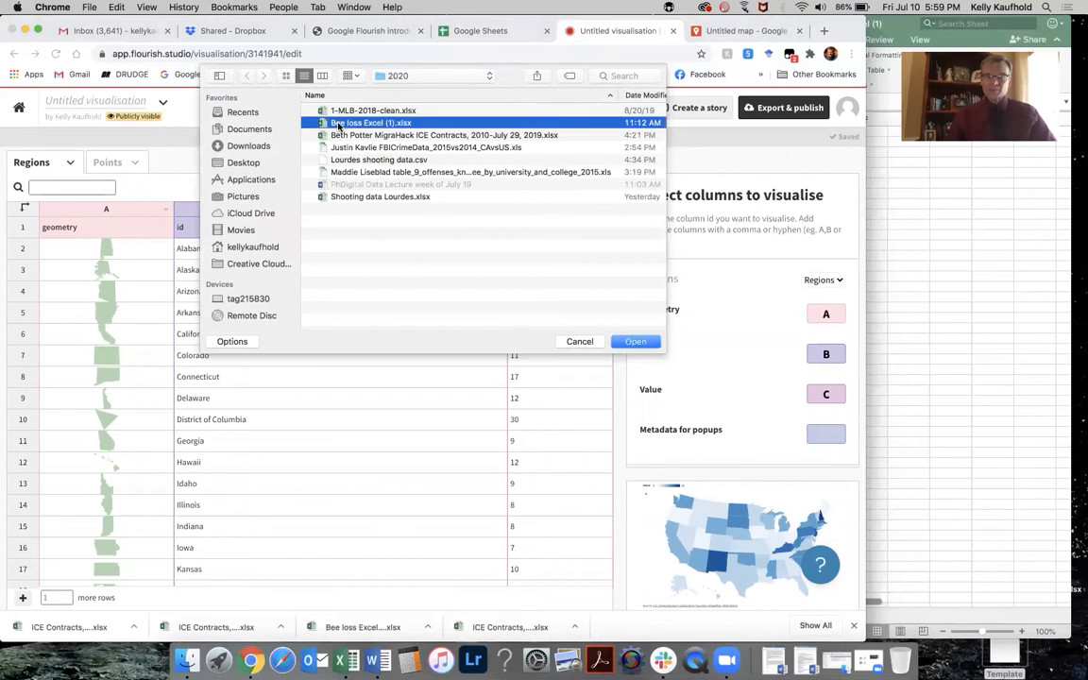
click(637, 341)
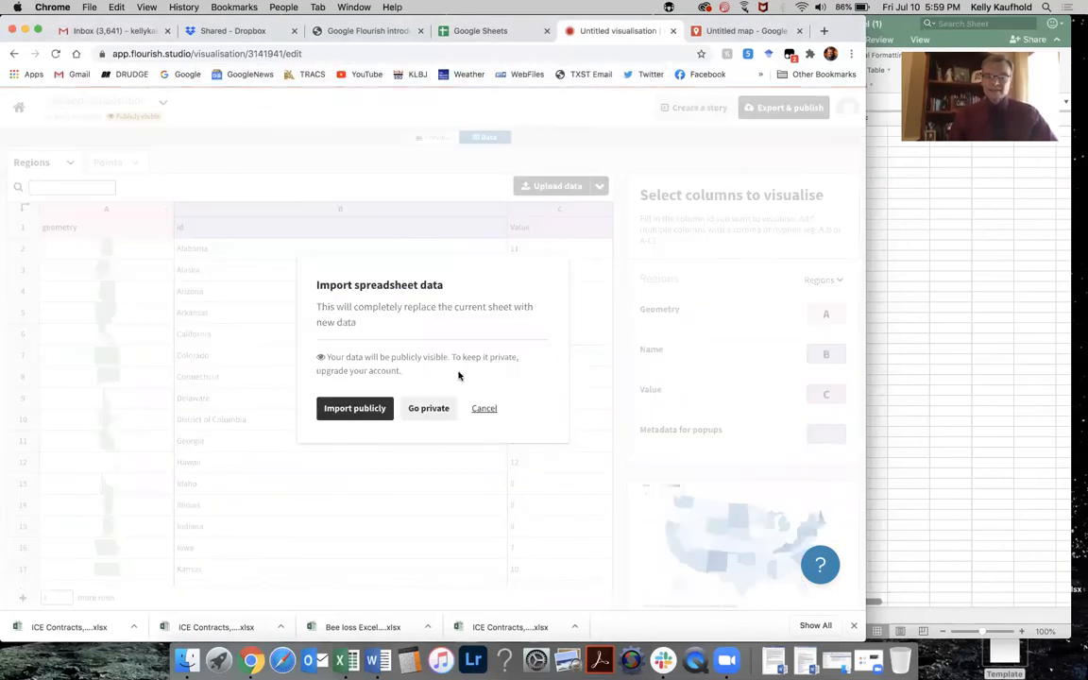
click(350, 409)
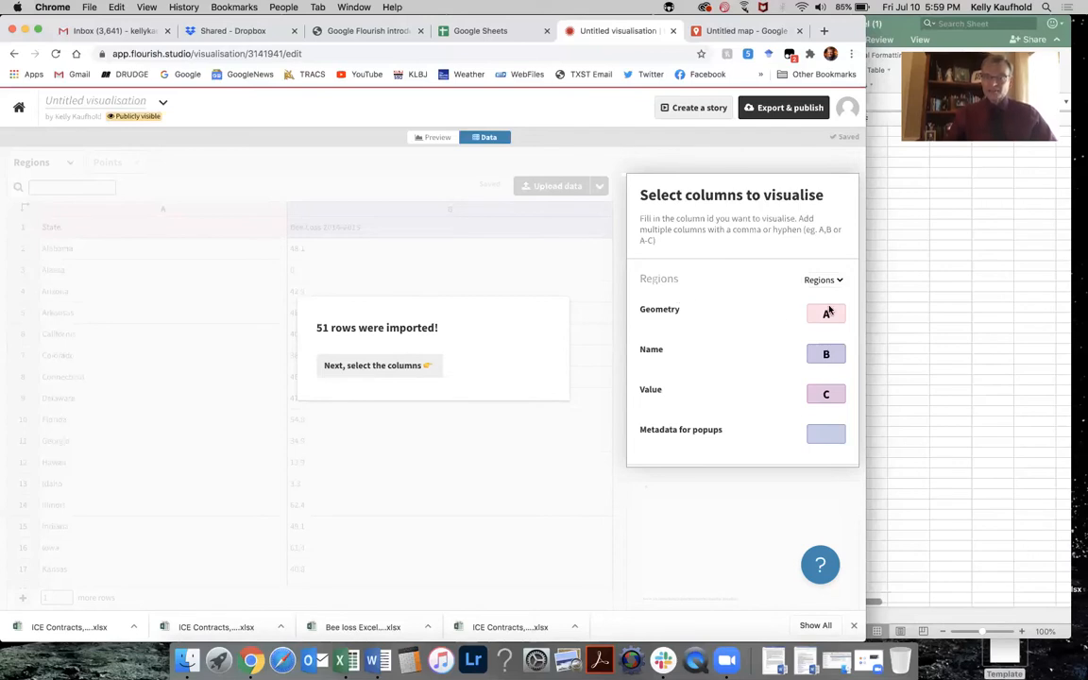
click(396, 367)
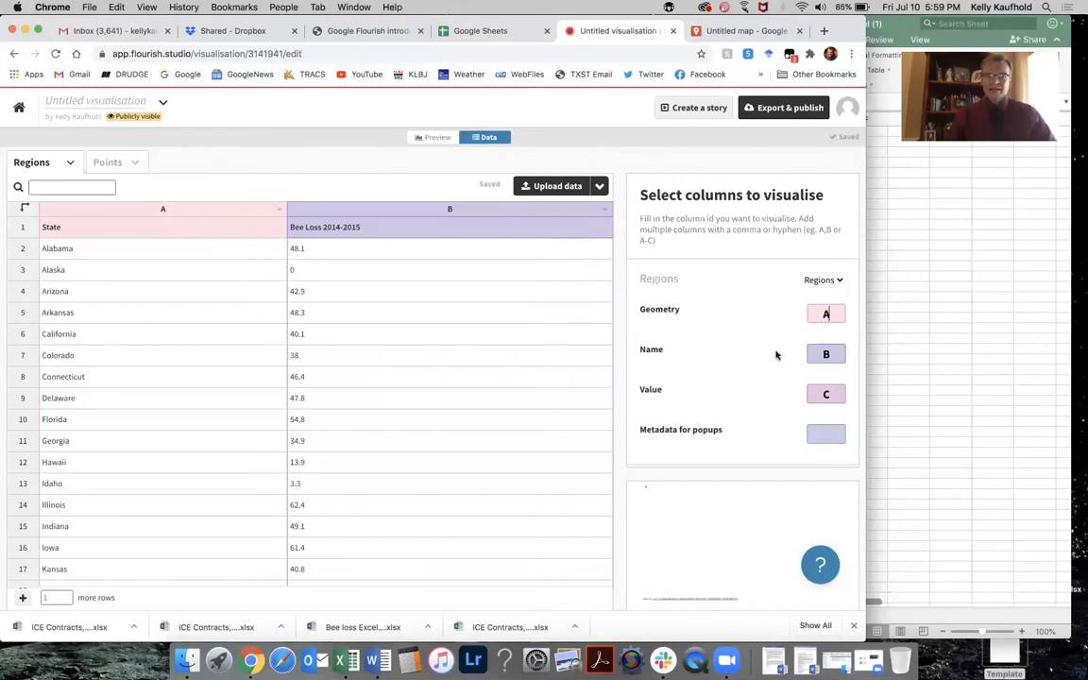
- Try column A as the map's Name column and column B as its Value column, and preview the map
click(810, 349)
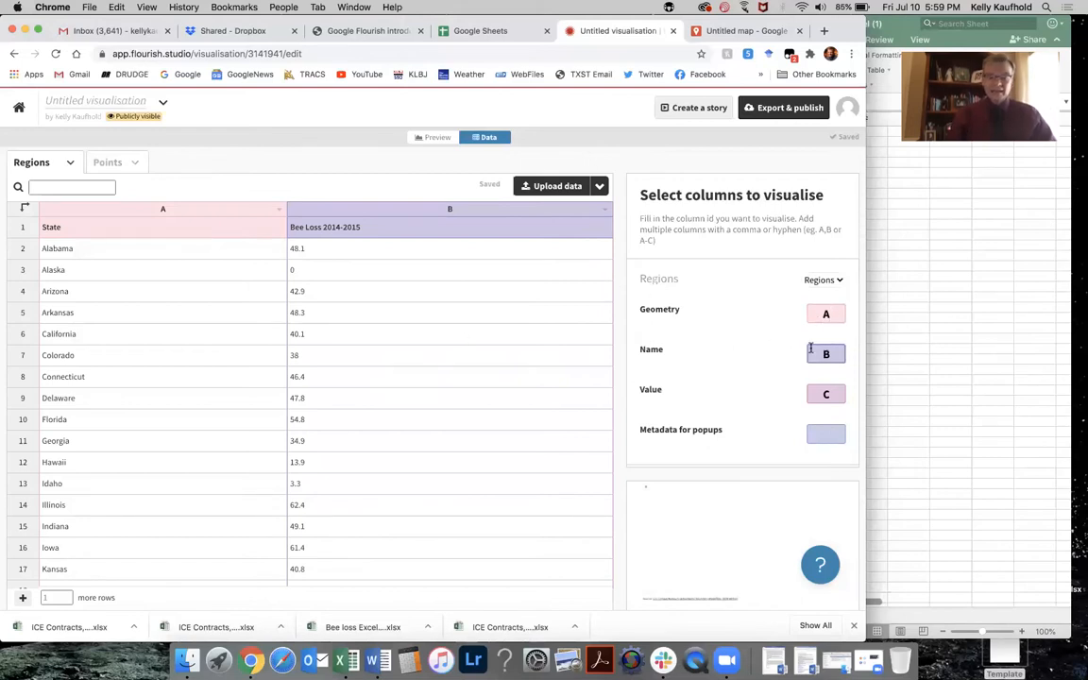
key(BackSpace)
text(A)
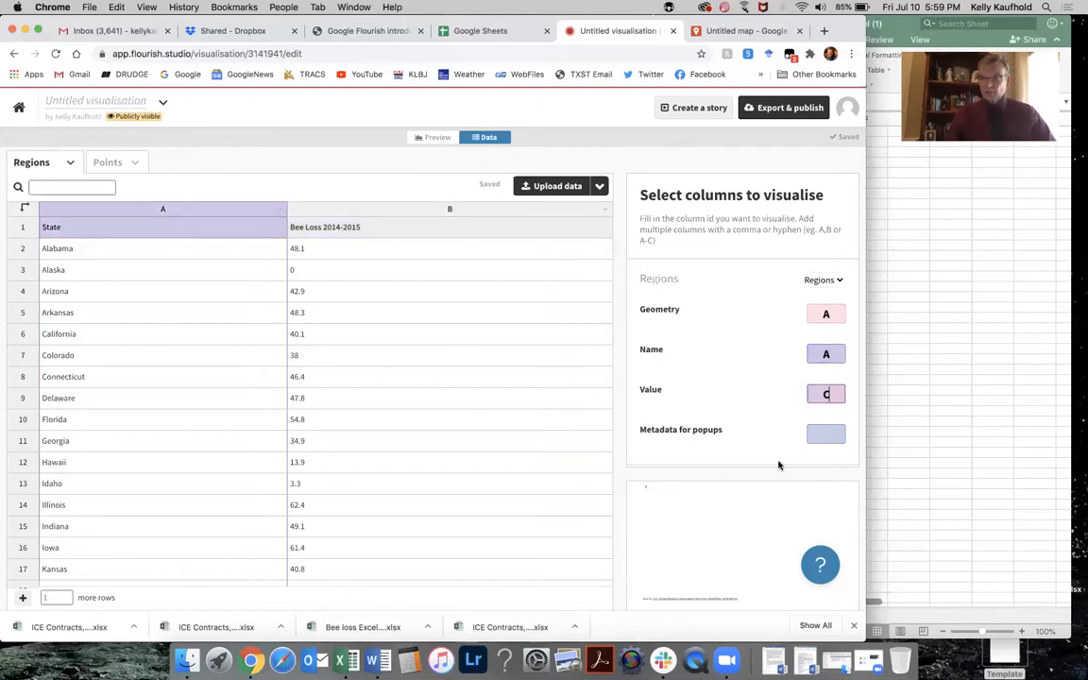
key(Tab)
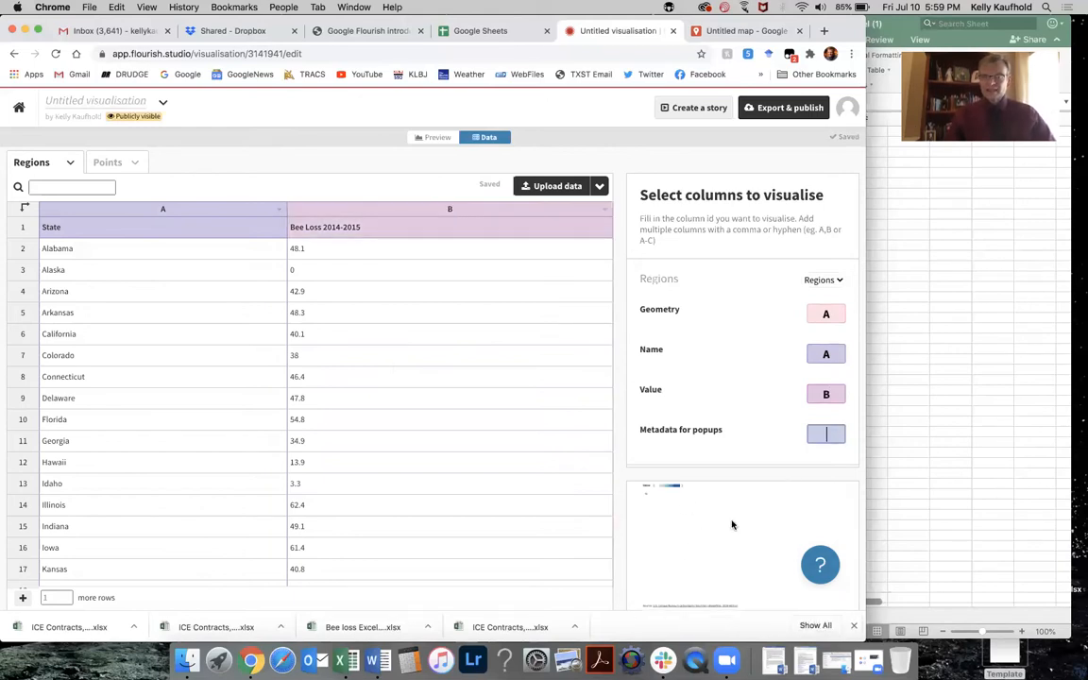
click(437, 139)
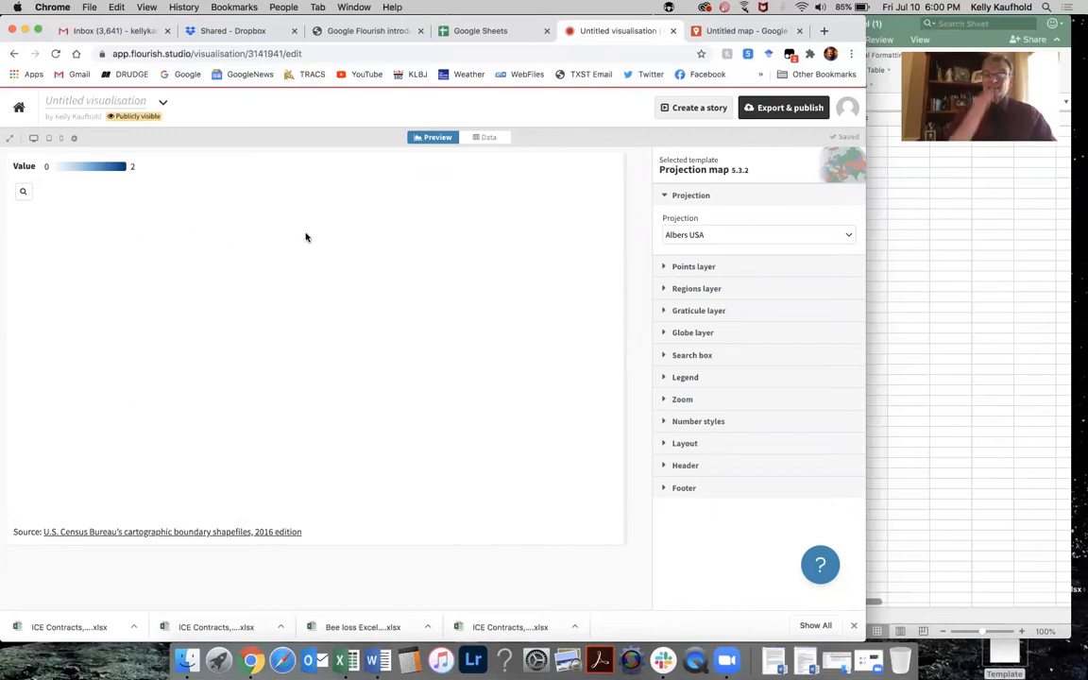
- Create a fresh visualisation from the US (states) Projection map template and disable its Points layer
click(11, 53)
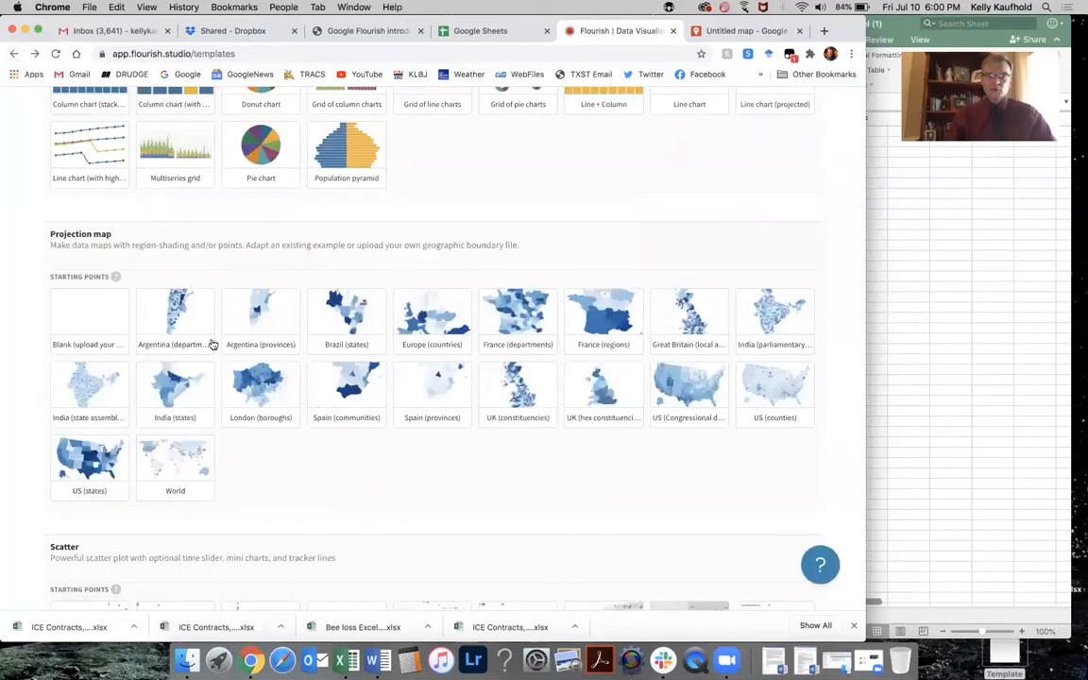
click(95, 460)
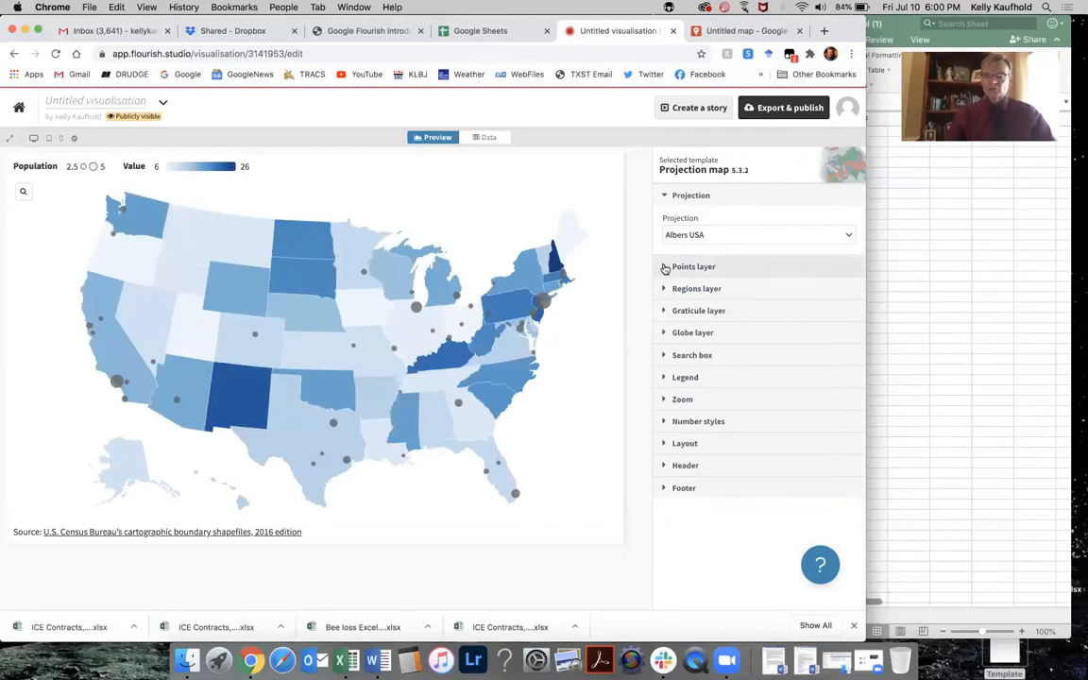
click(663, 267)
click(806, 293)
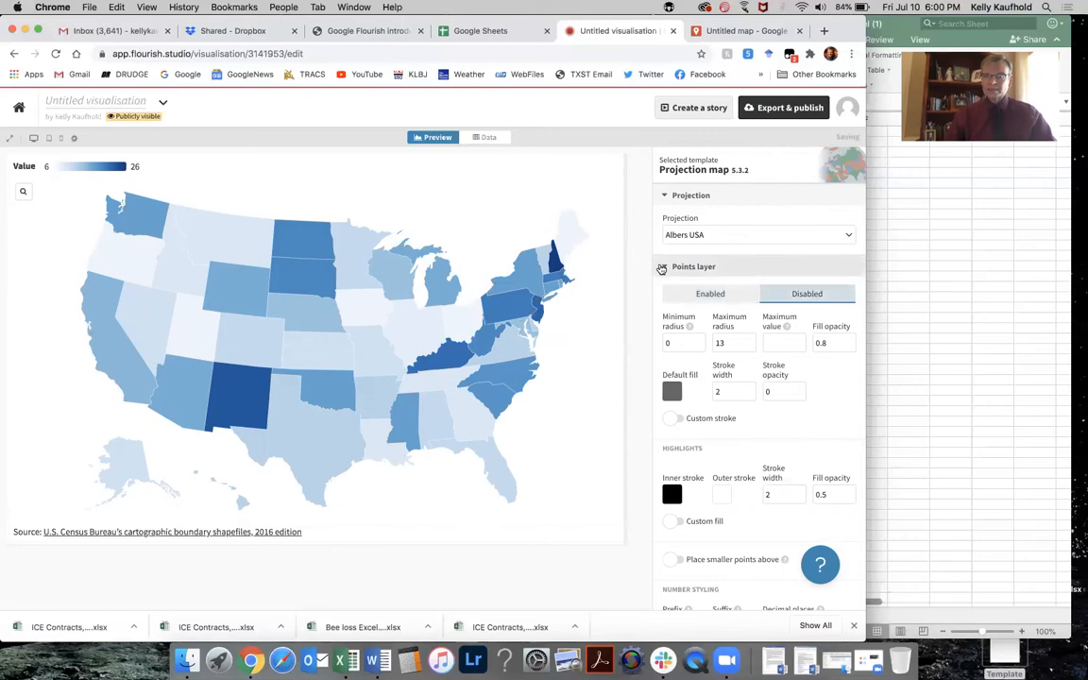
click(666, 268)
- Examine the geometry, id and Value columns of the template's Regions data, including the state order and non-state territories
click(488, 138)
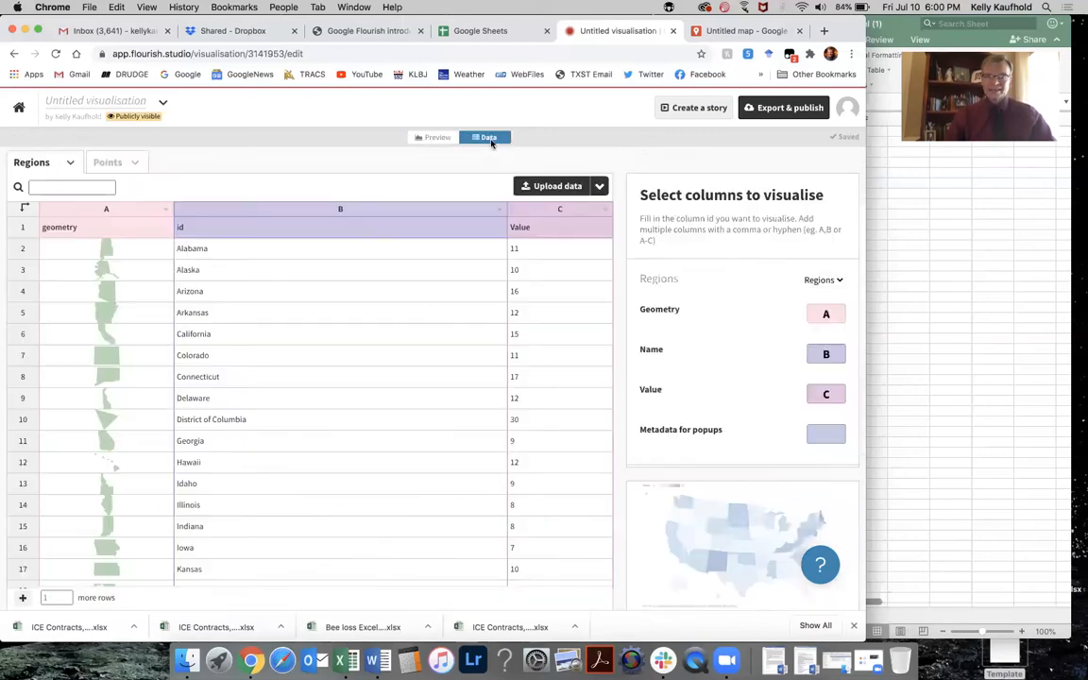
scroll(96, 352, down, 8)
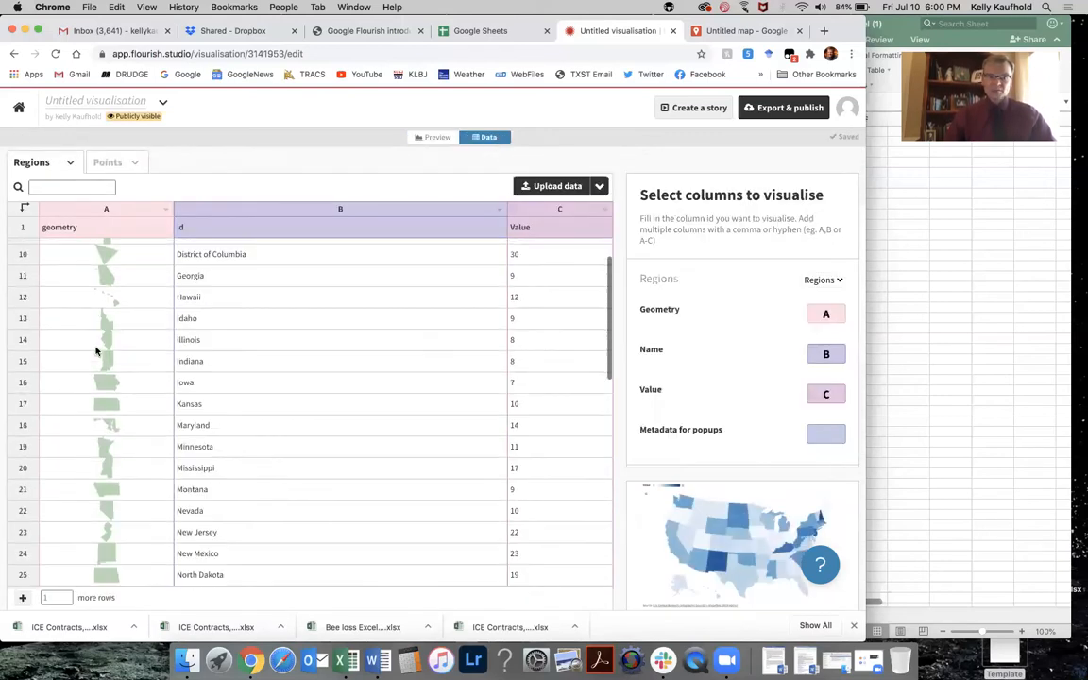
scroll(96, 352, down, 4)
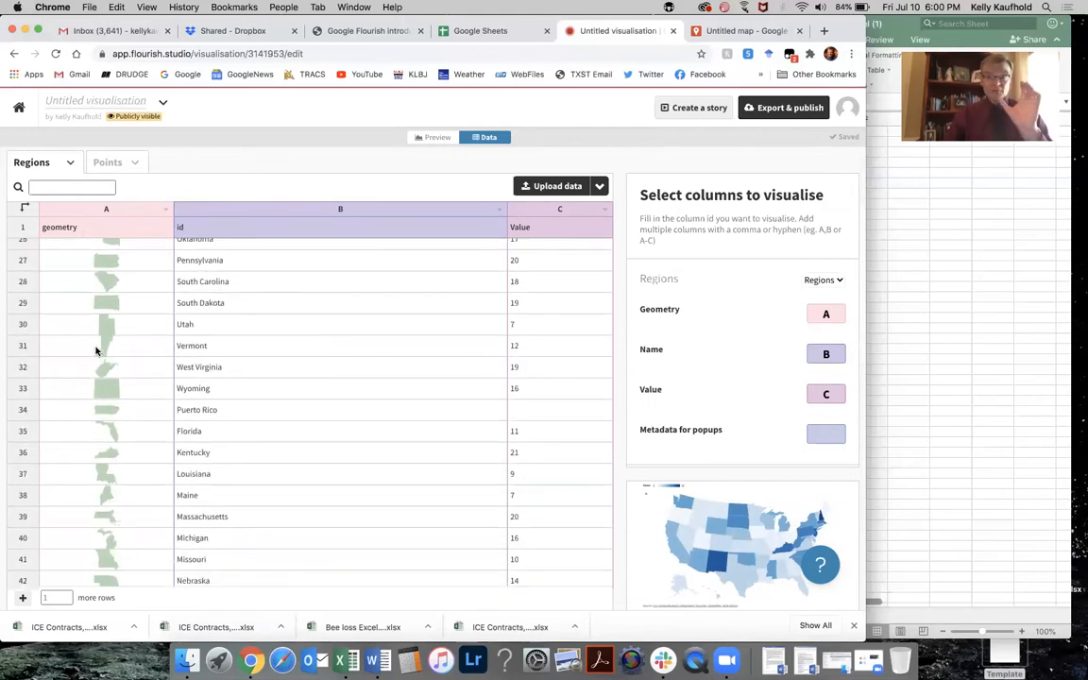
scroll(95, 351, down, 4)
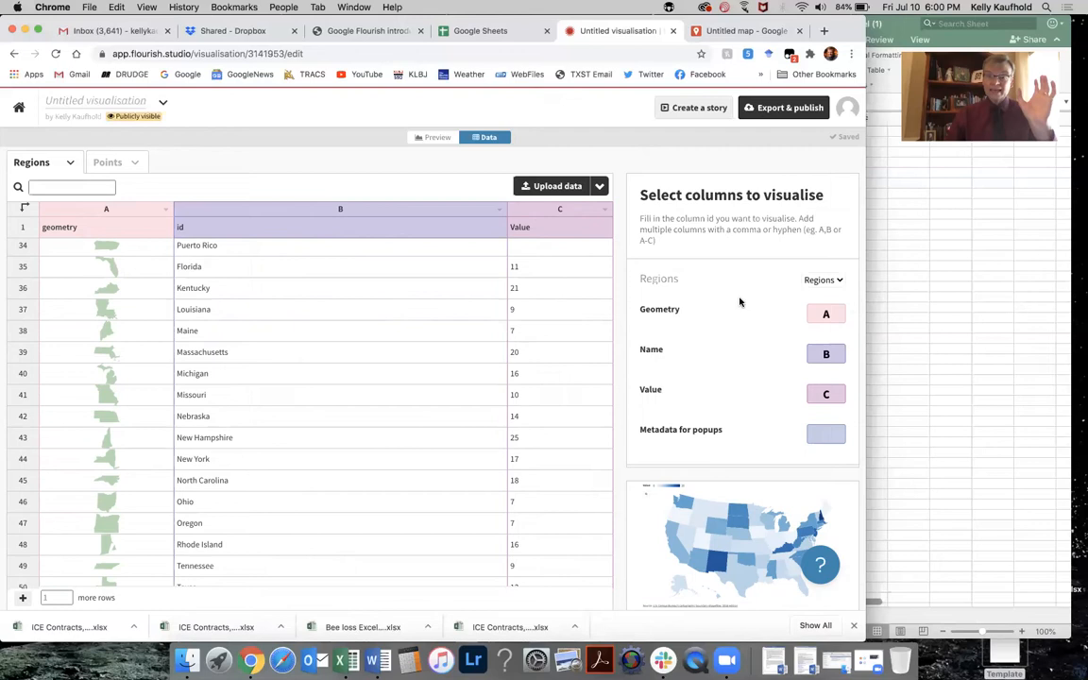
click(338, 212)
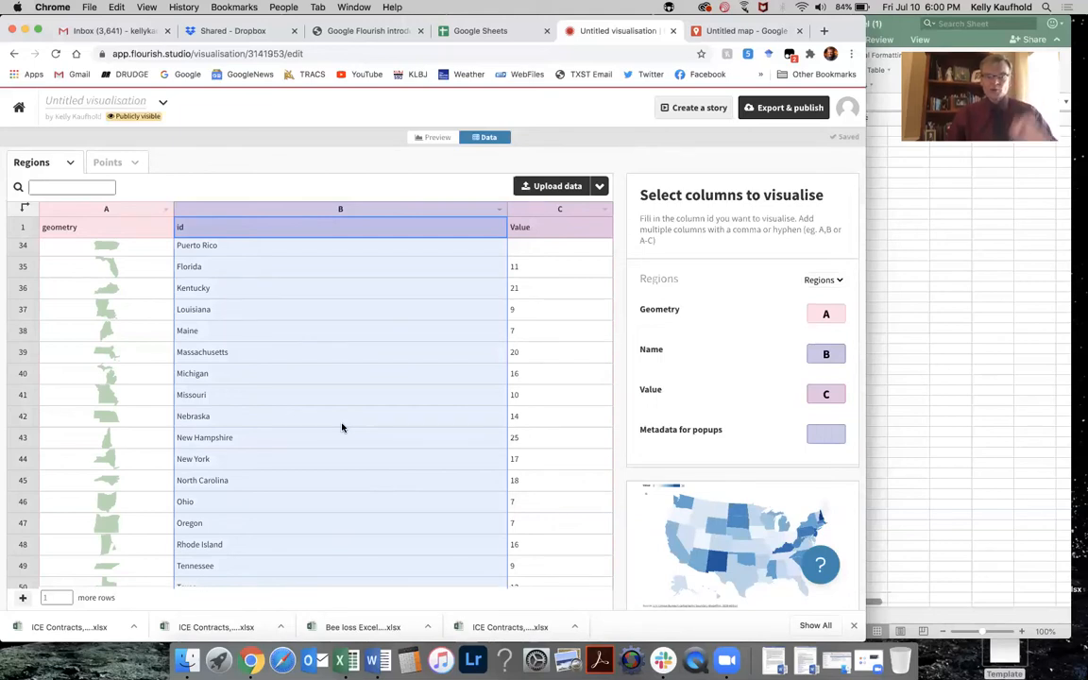
click(340, 252)
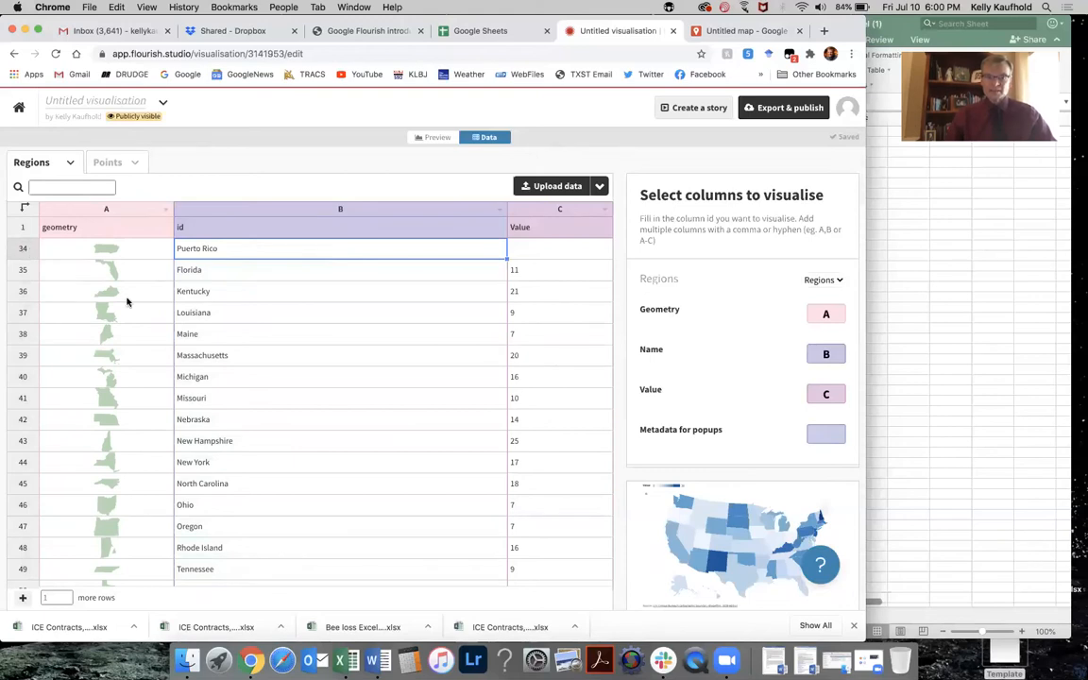
scroll(249, 260, up, 10)
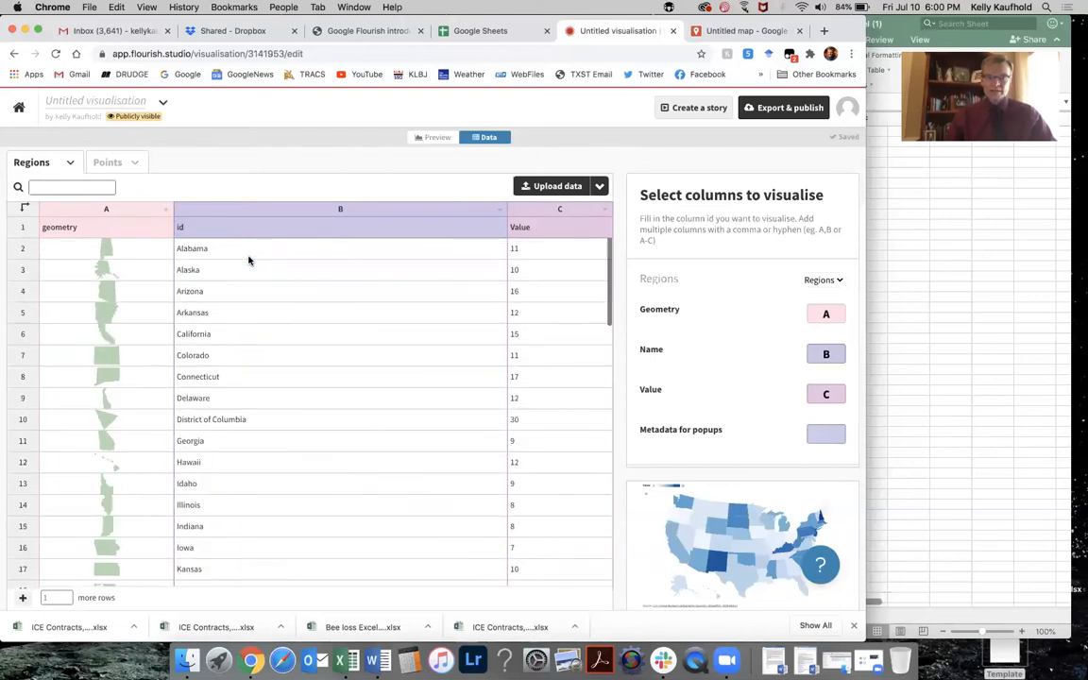
- Remove the District of Columbia row from the Regions data
scroll(250, 258, down, 1)
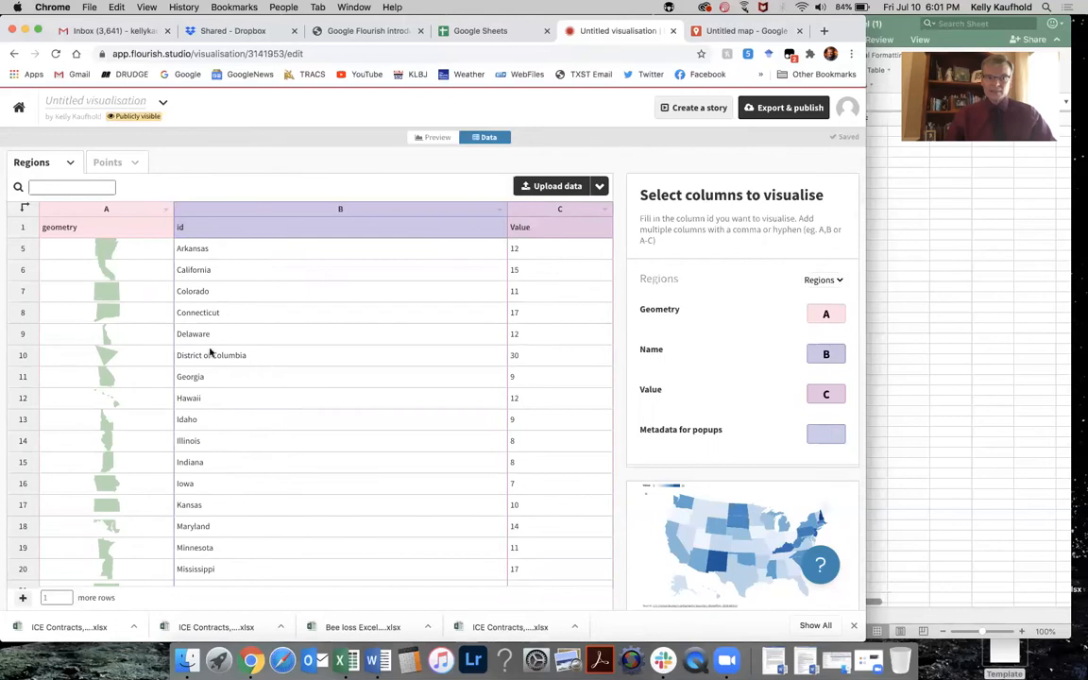
click(16, 355)
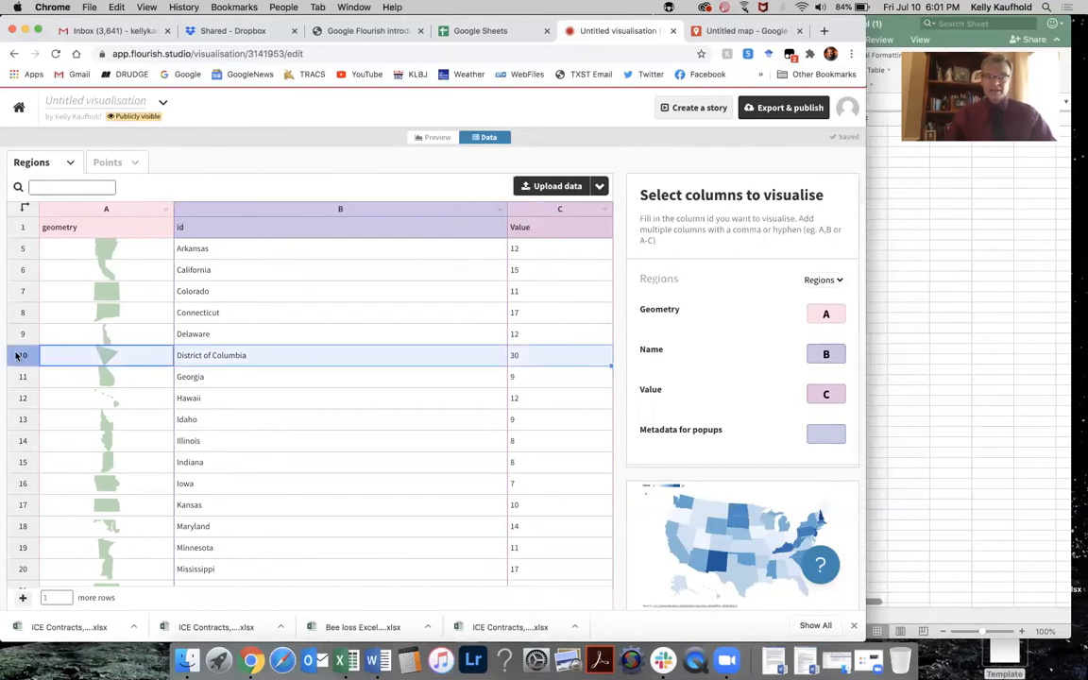
right_click(17, 356)
click(46, 426)
- Remove the Puerto Rico row from the Regions data
scroll(271, 395, down, 1)
scroll(271, 394, down, 6)
scroll(271, 395, down, 3)
scroll(271, 395, down, 4)
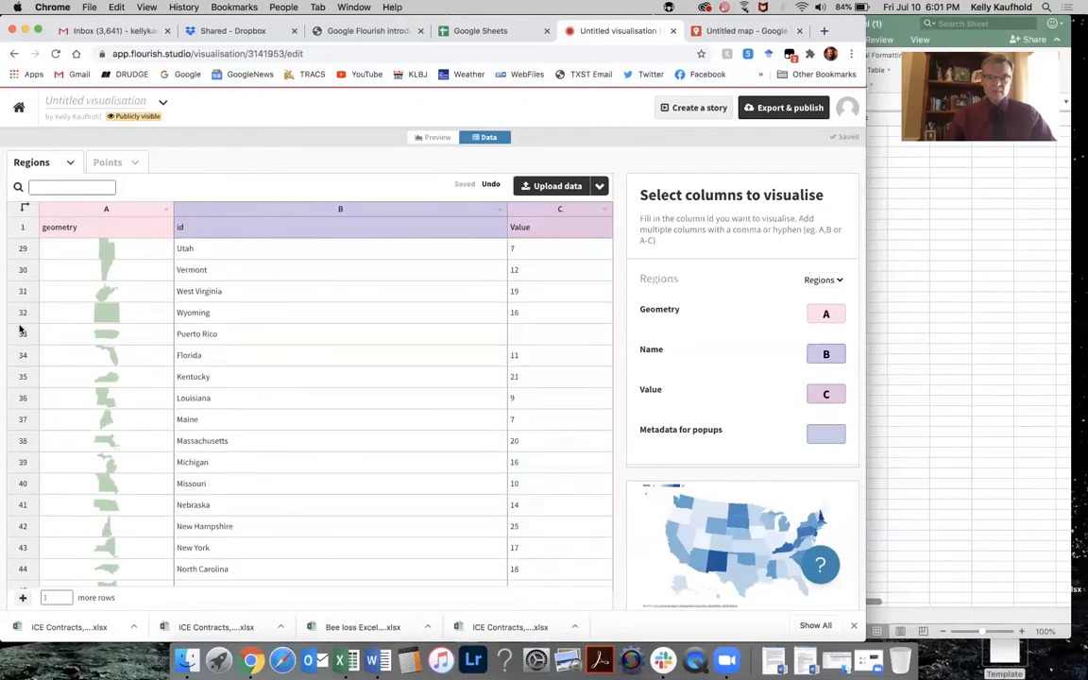
click(20, 333)
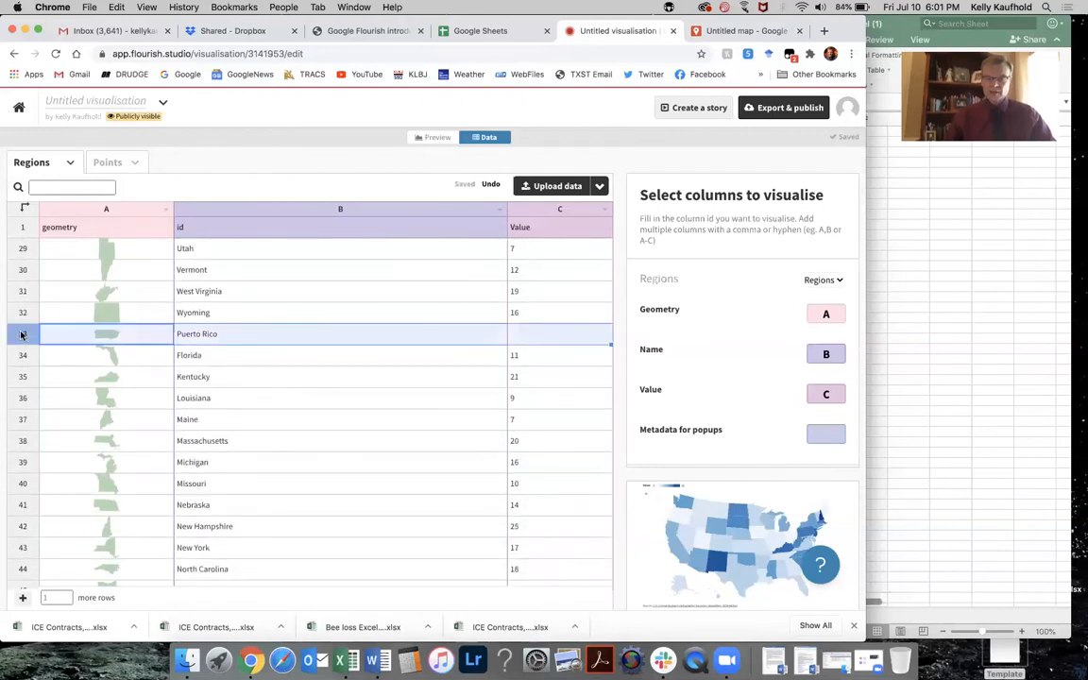
right_click(21, 334)
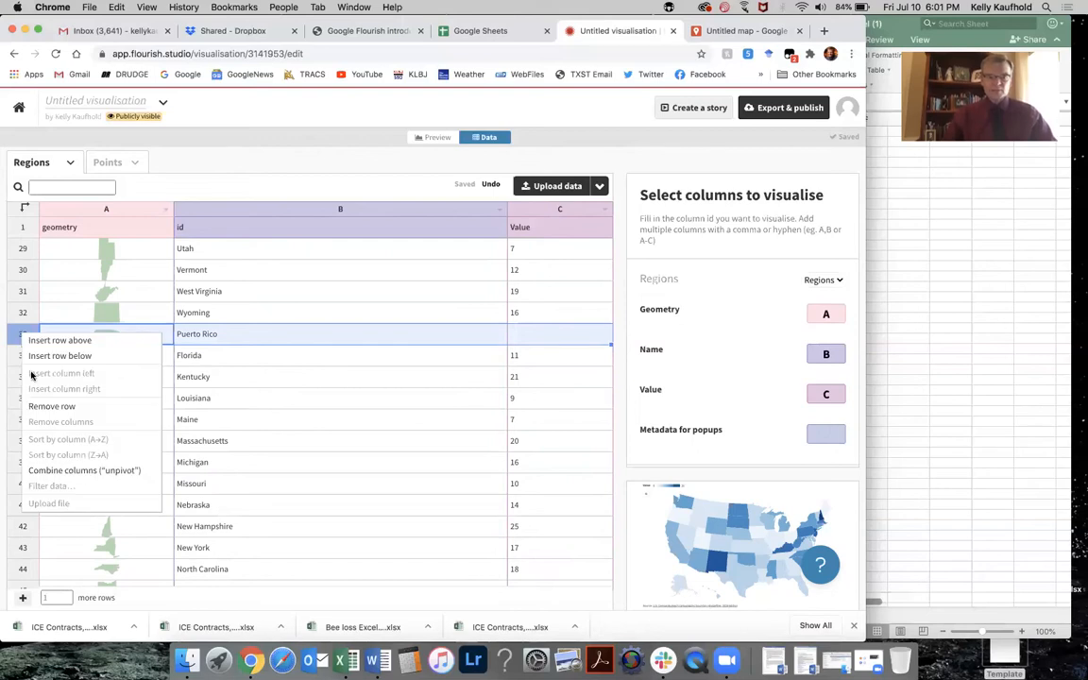
click(38, 403)
- Remove the Guam row from the Regions data
scroll(322, 409, down, 6)
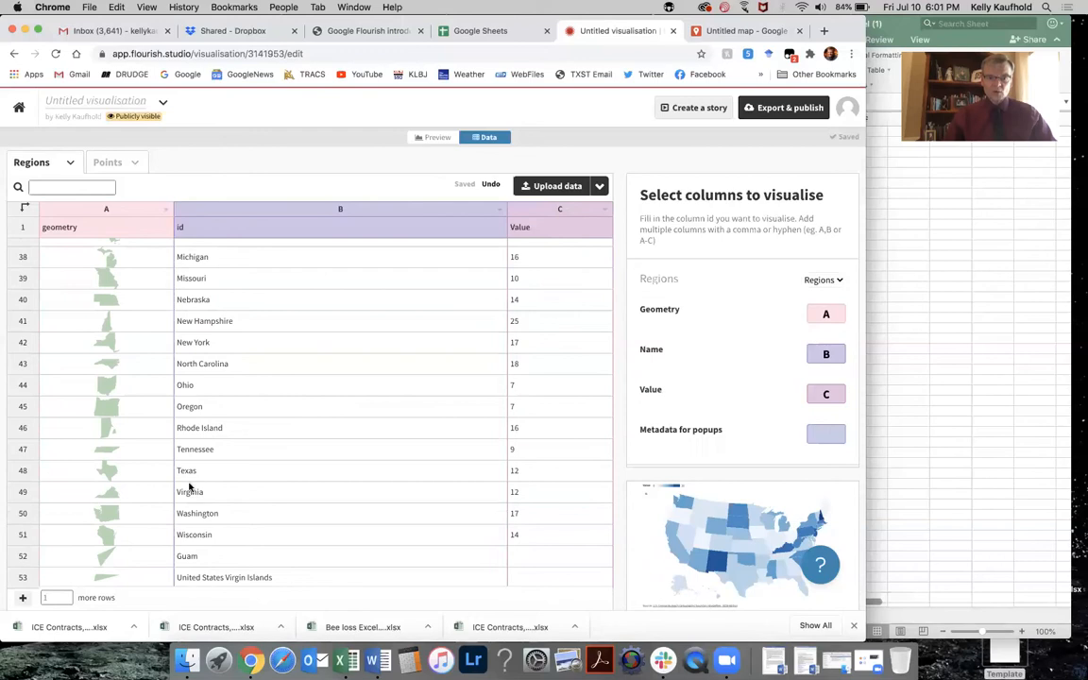
click(24, 557)
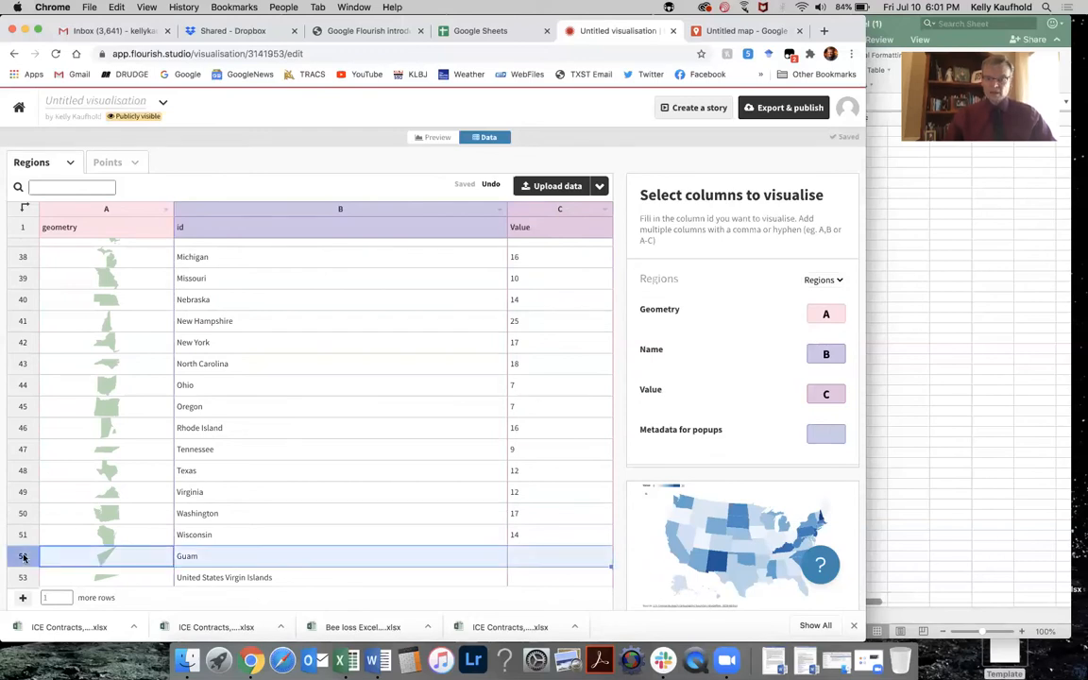
right_click(23, 557)
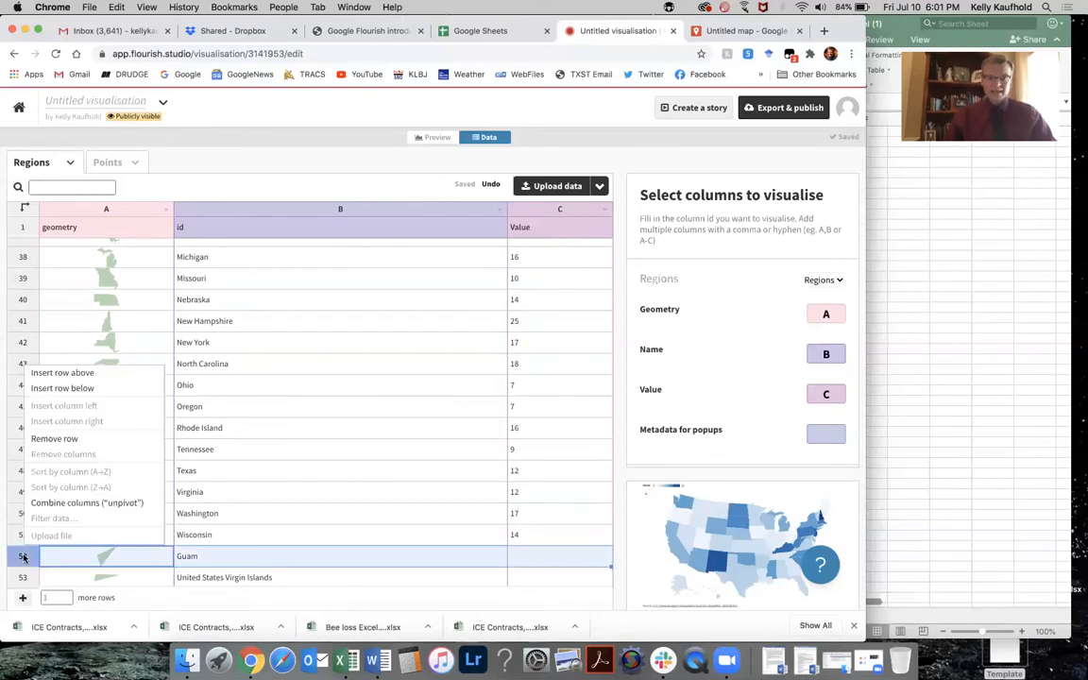
click(51, 440)
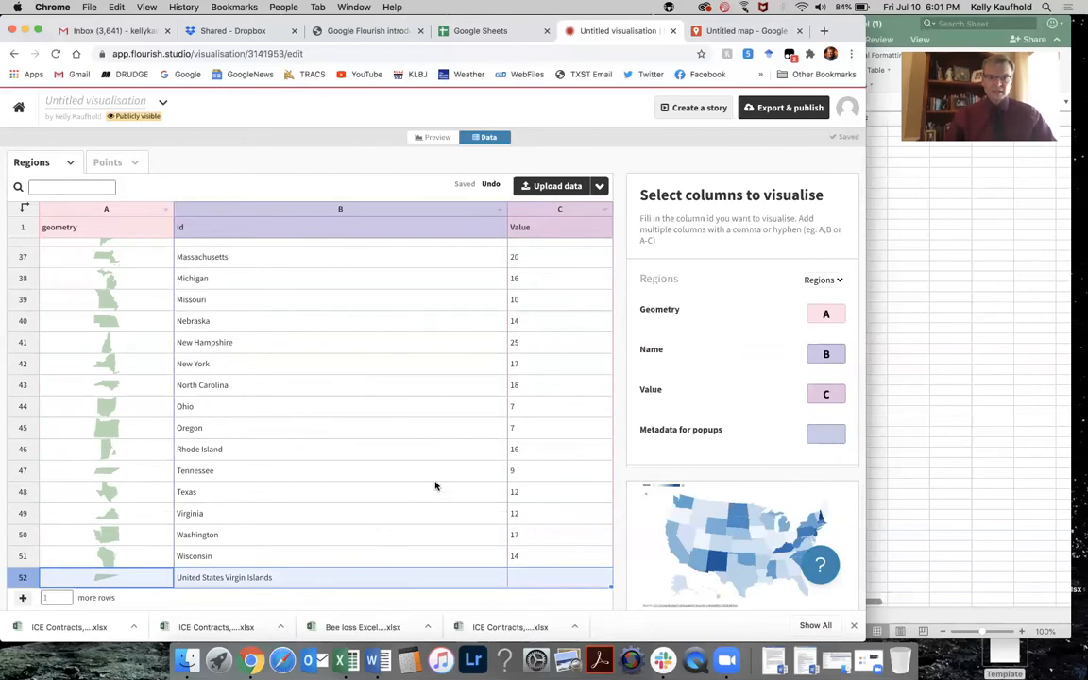
- Sort the Regions data by the id column in A→Z order
scroll(435, 485, up, 10)
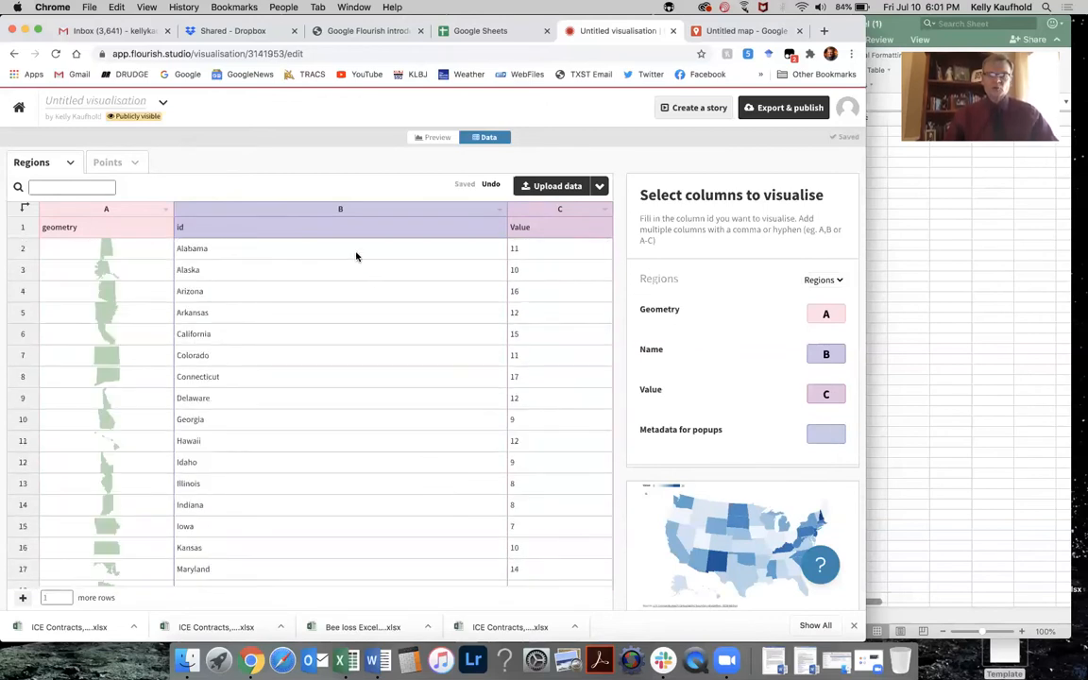
click(501, 211)
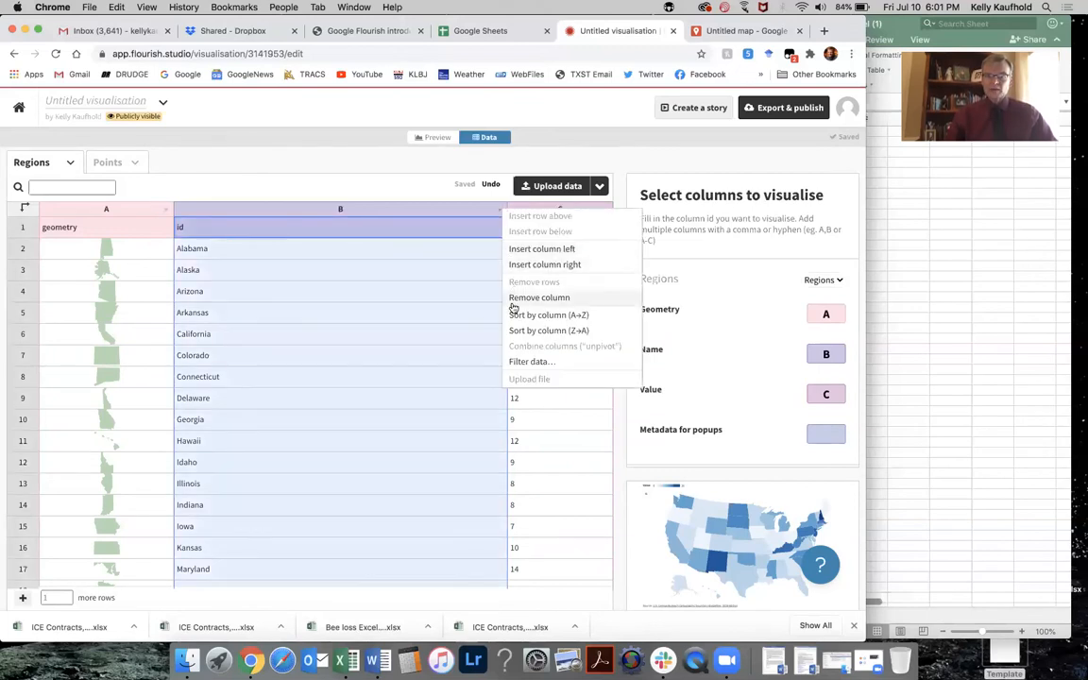
click(374, 297)
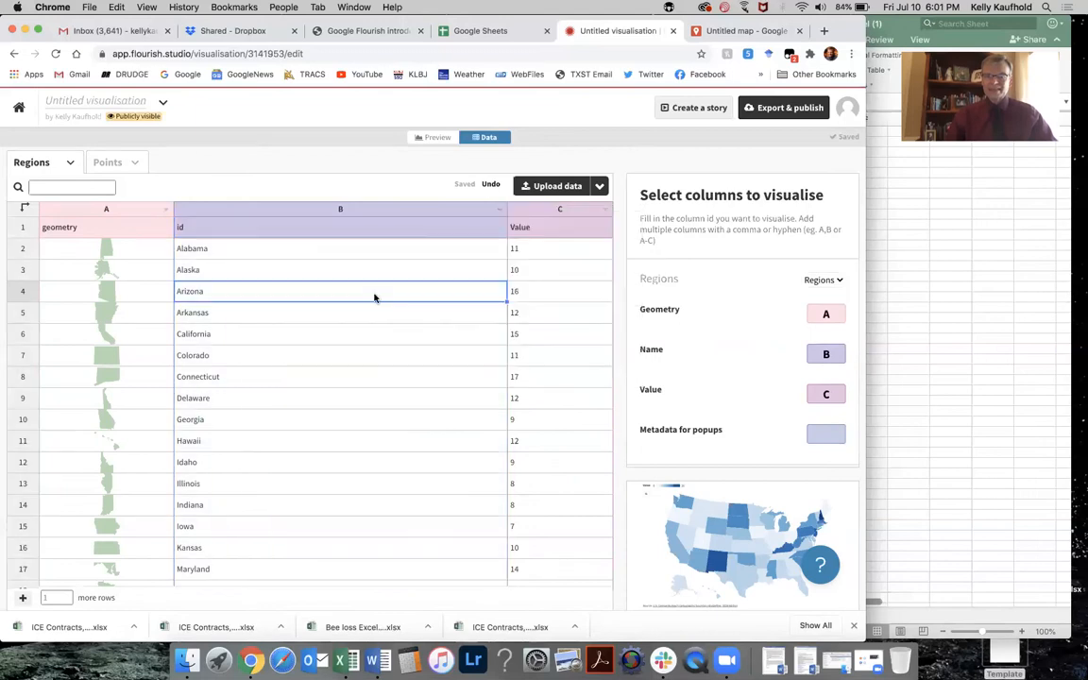
click(499, 212)
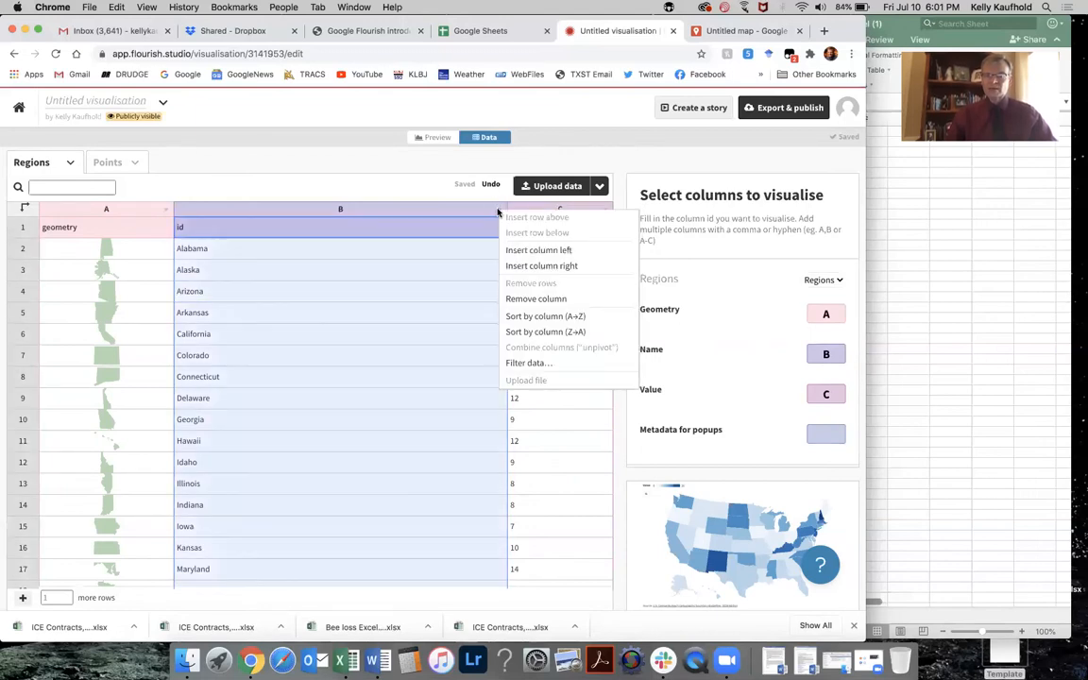
click(527, 319)
click(318, 297)
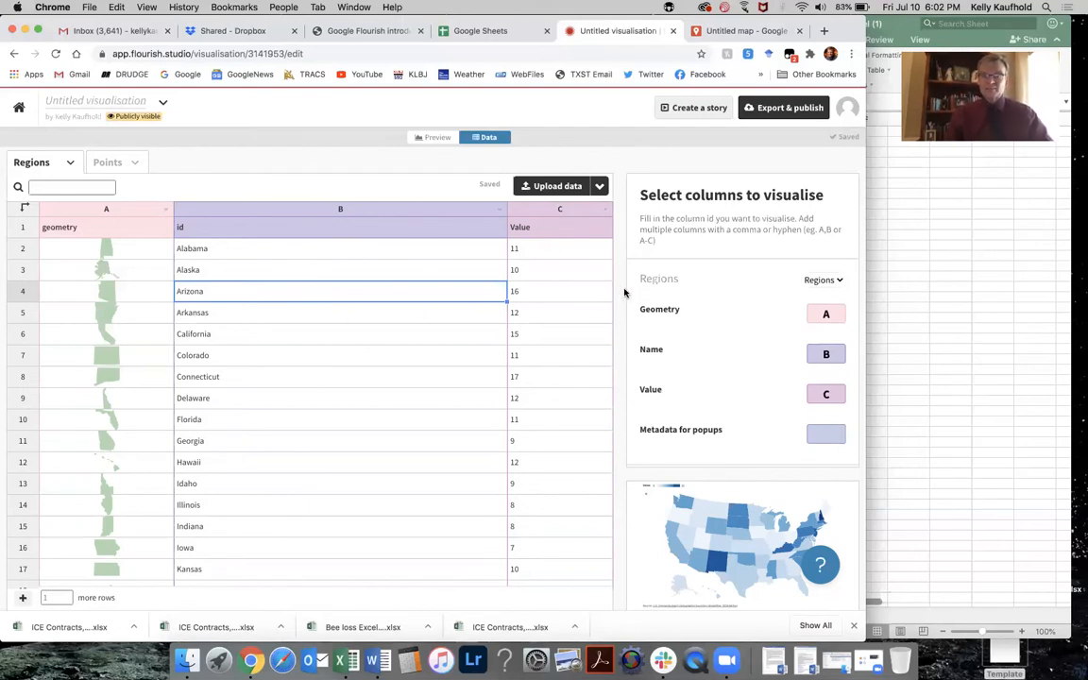
scroll(578, 297, down, 1)
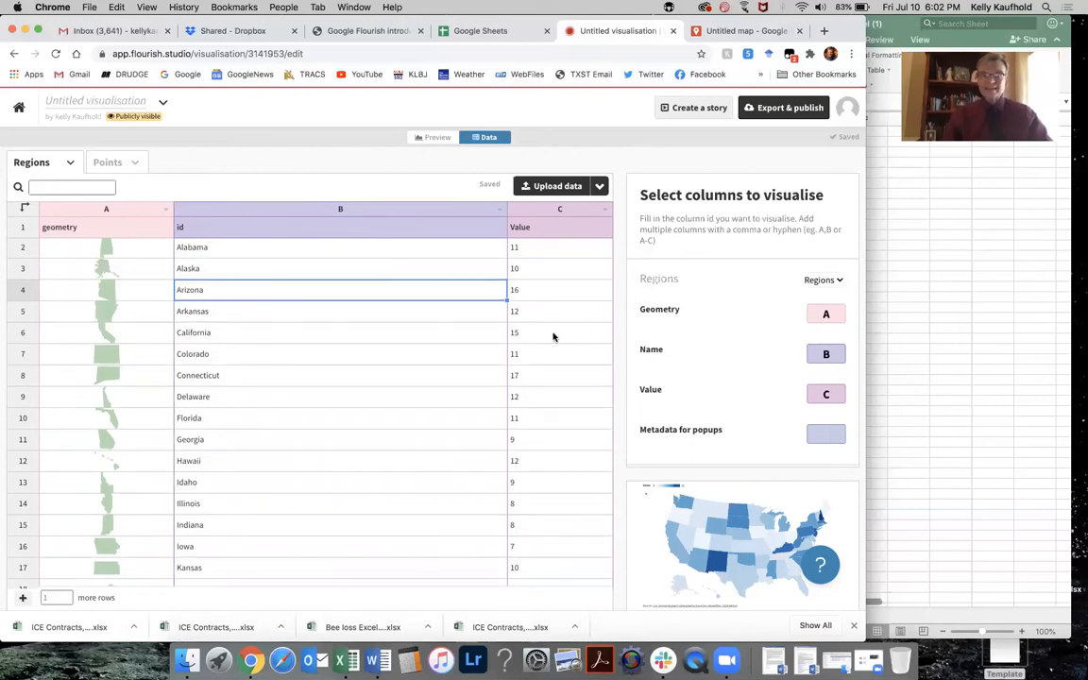
- Insert an empty column to the right of the Value column in the Regions data
scroll(552, 306, up, 1)
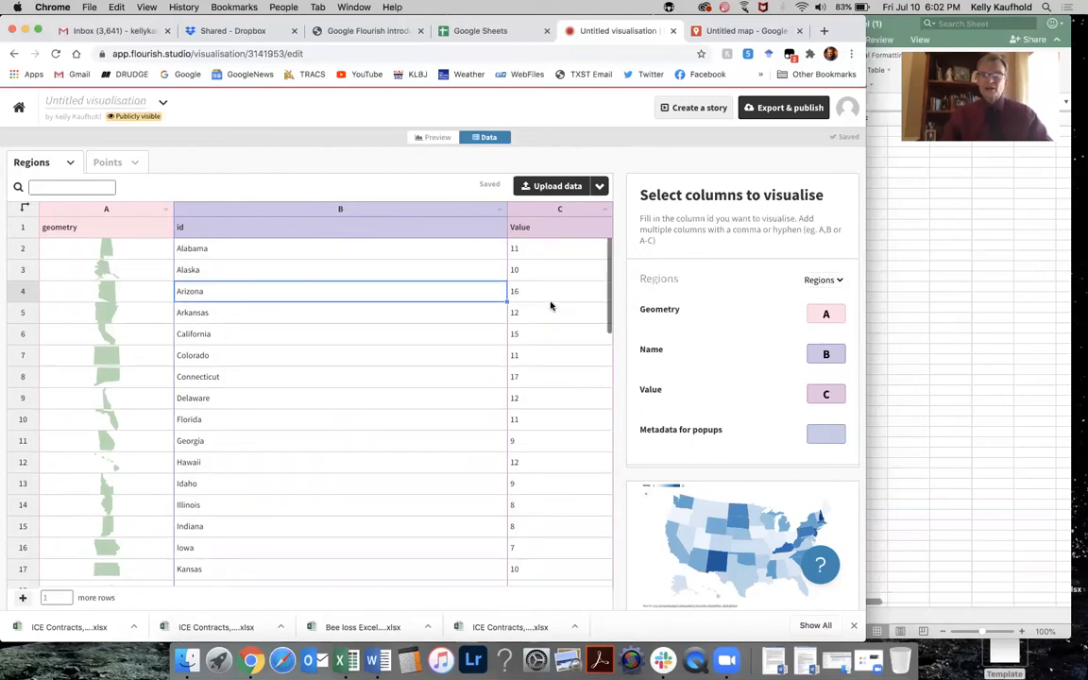
right_click(561, 210)
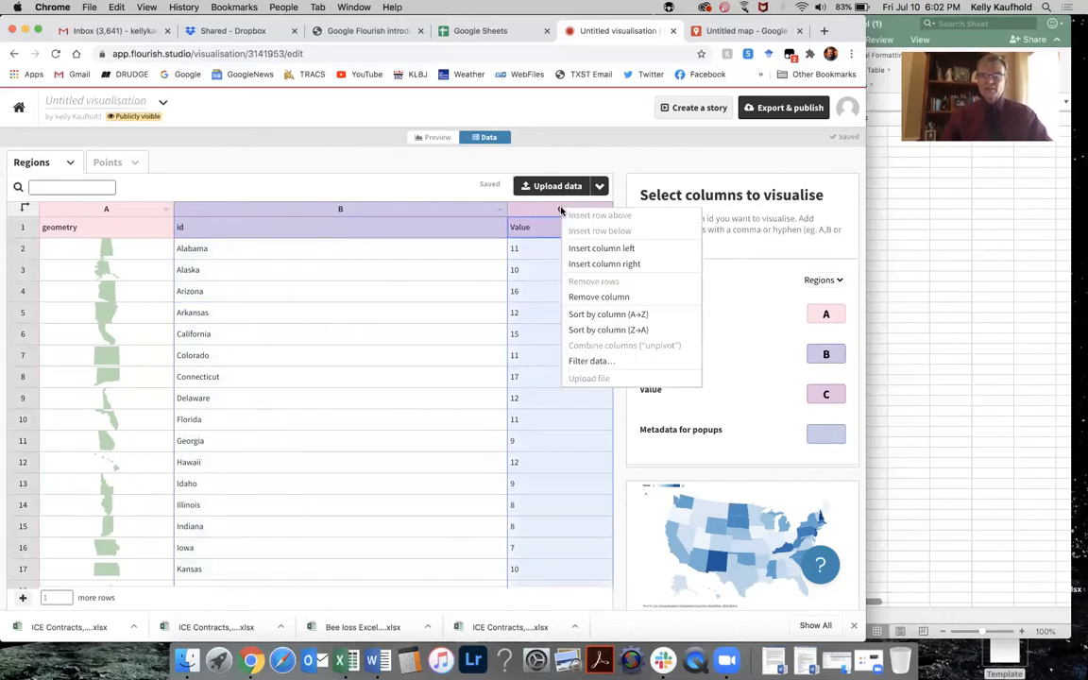
click(578, 264)
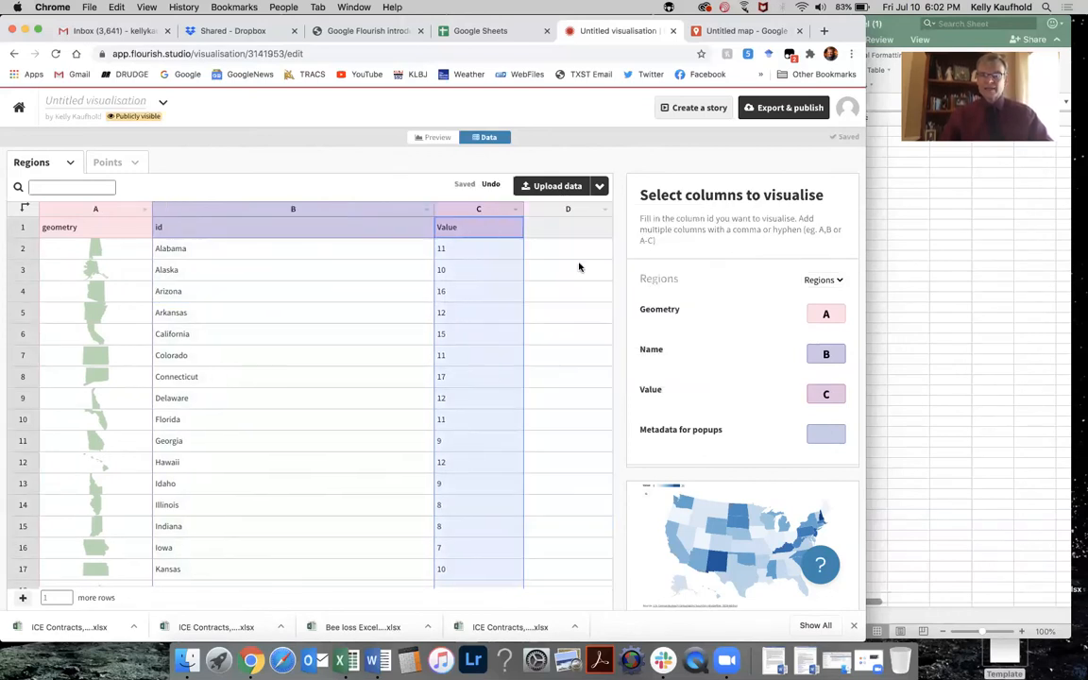
- Switch to Excel and copy the bee loss values for all states, cells B2 through B51
click(568, 249)
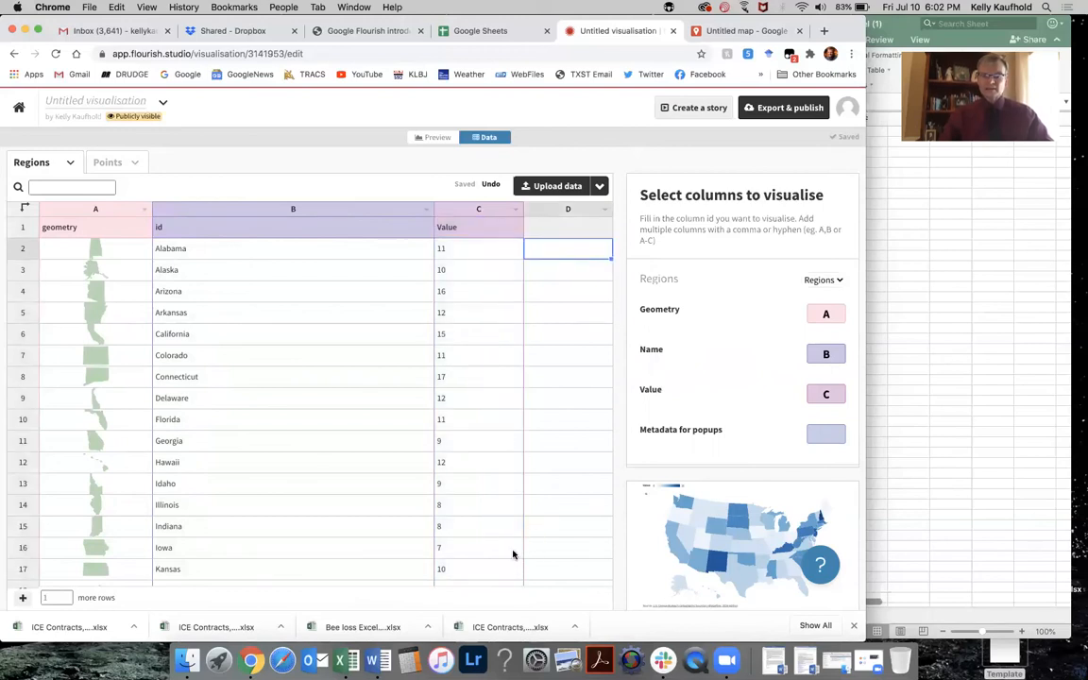
click(346, 657)
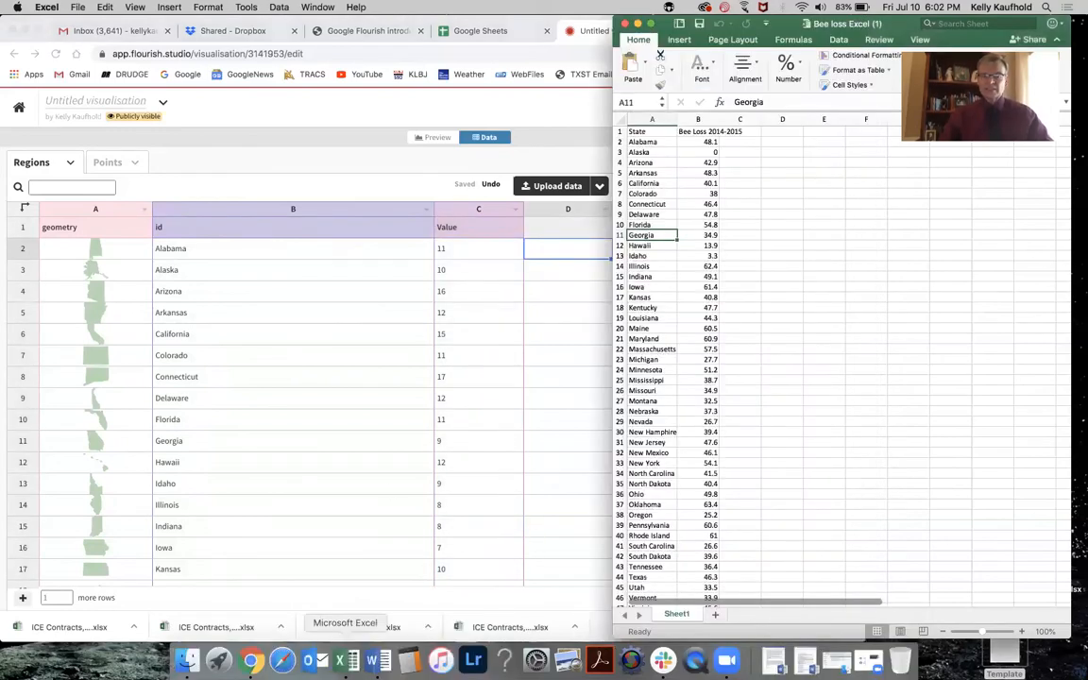
click(713, 142)
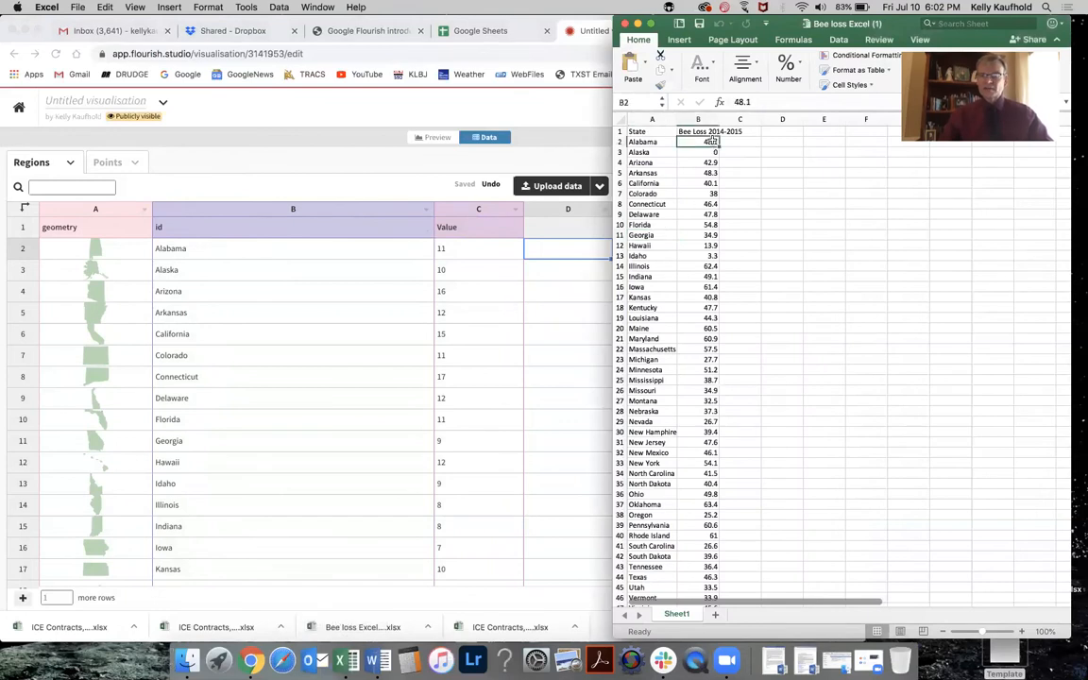
scroll(715, 209, down, 5)
scroll(715, 210, up, 3)
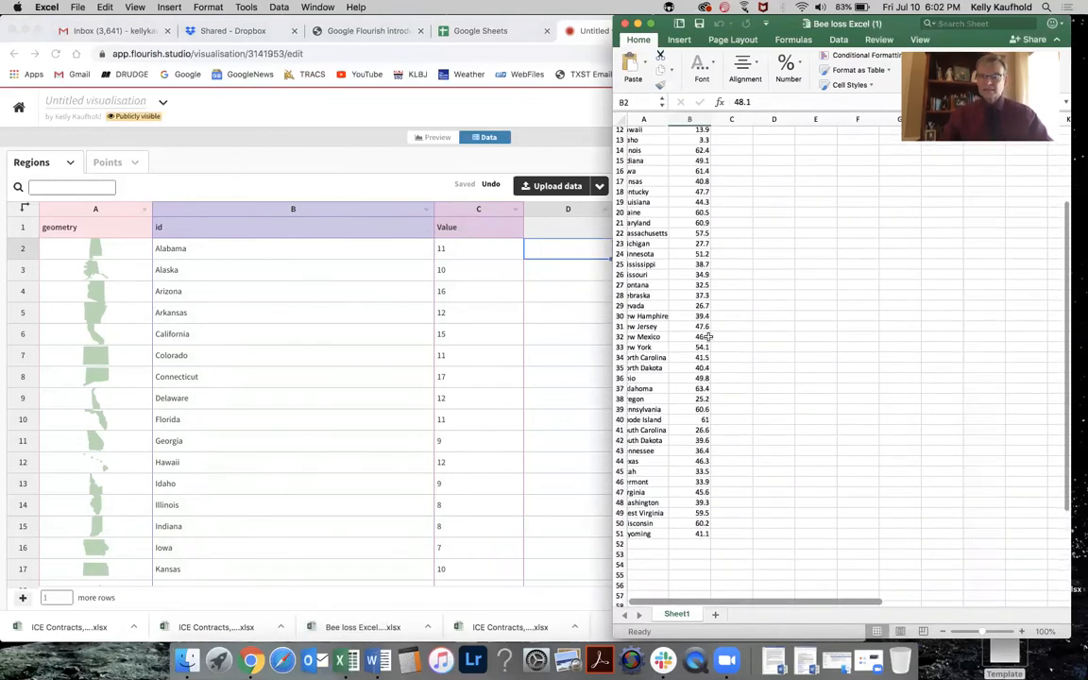
shift+click(697, 534)
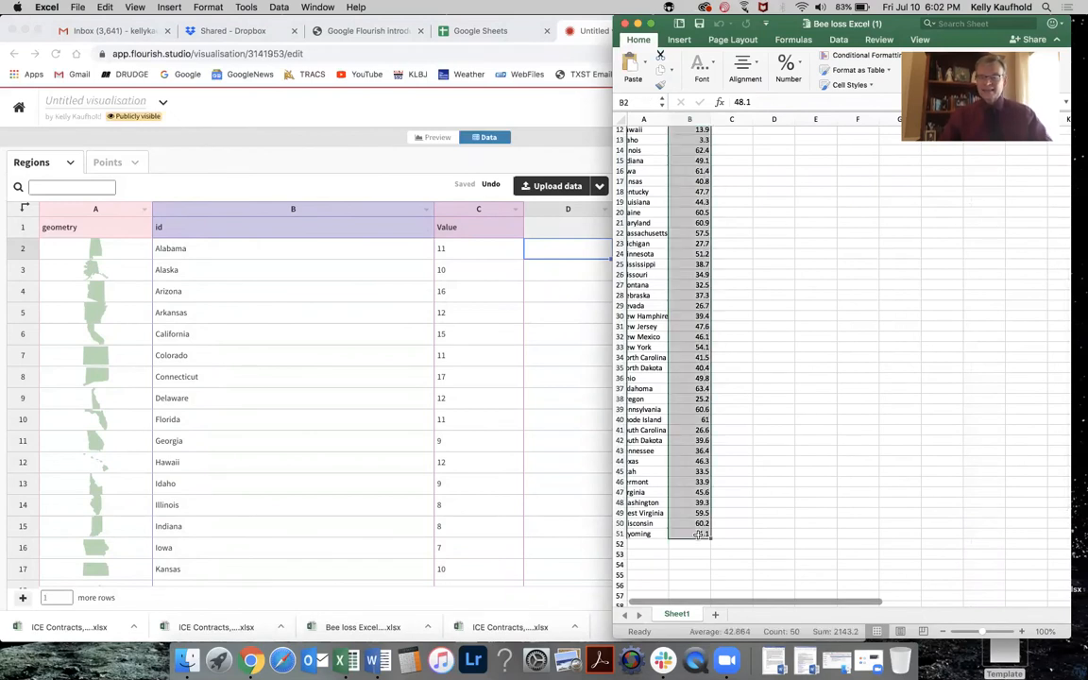
right_click(699, 537)
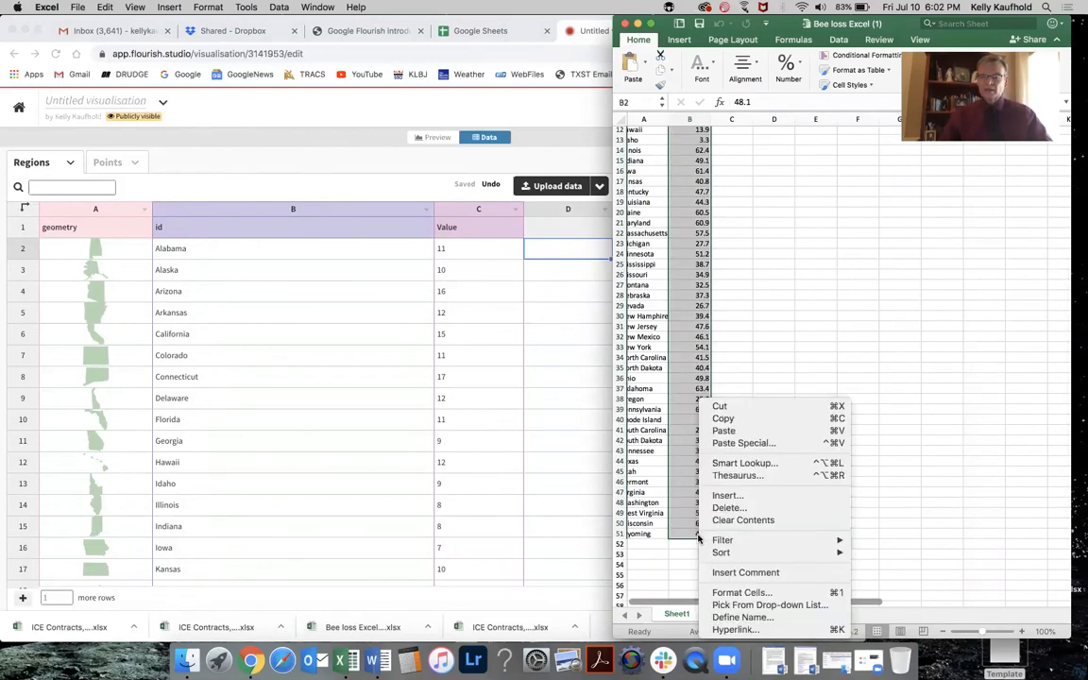
click(732, 419)
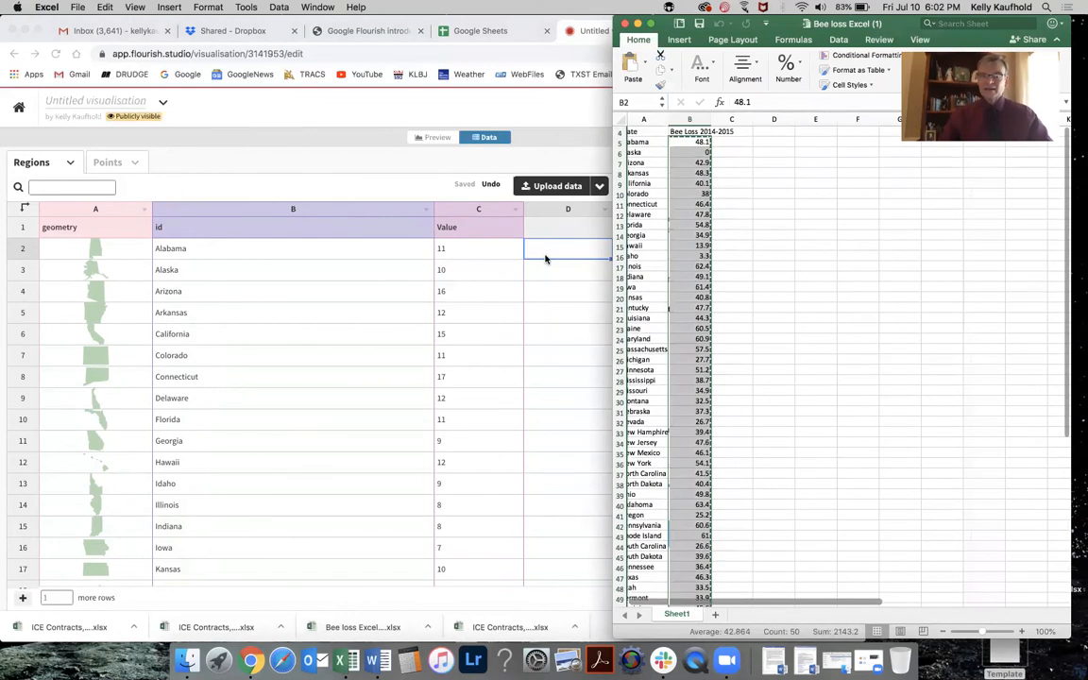
- Try pasting the copied bee loss values into column D of the Regions data from row 2, and clear them
click(561, 252)
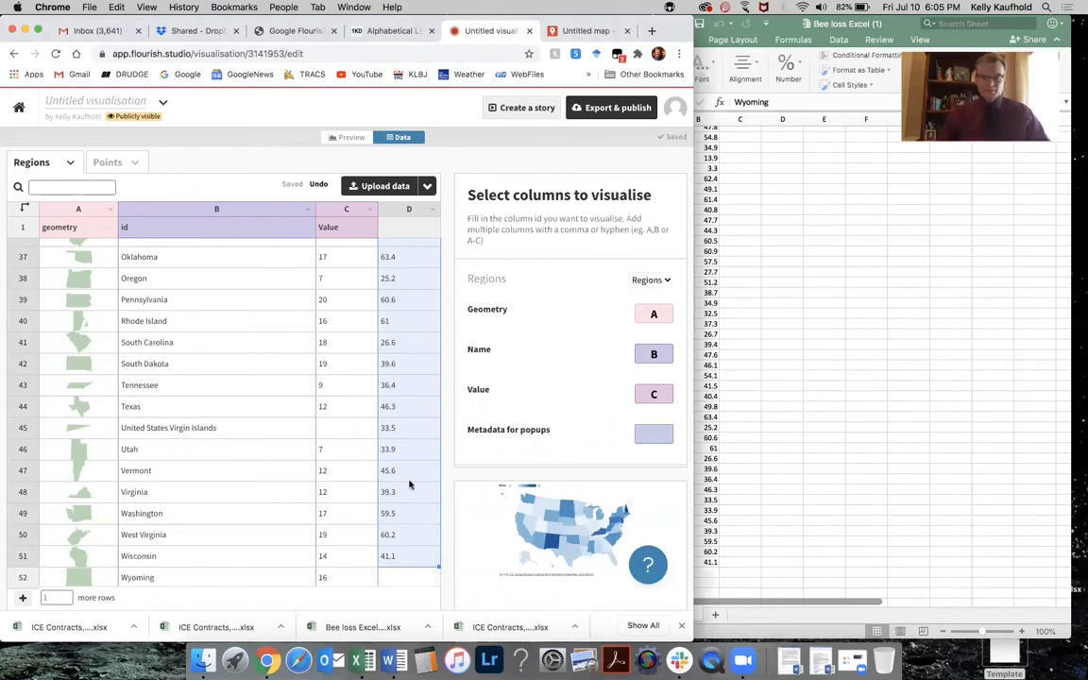
scroll(409, 484, up, 1)
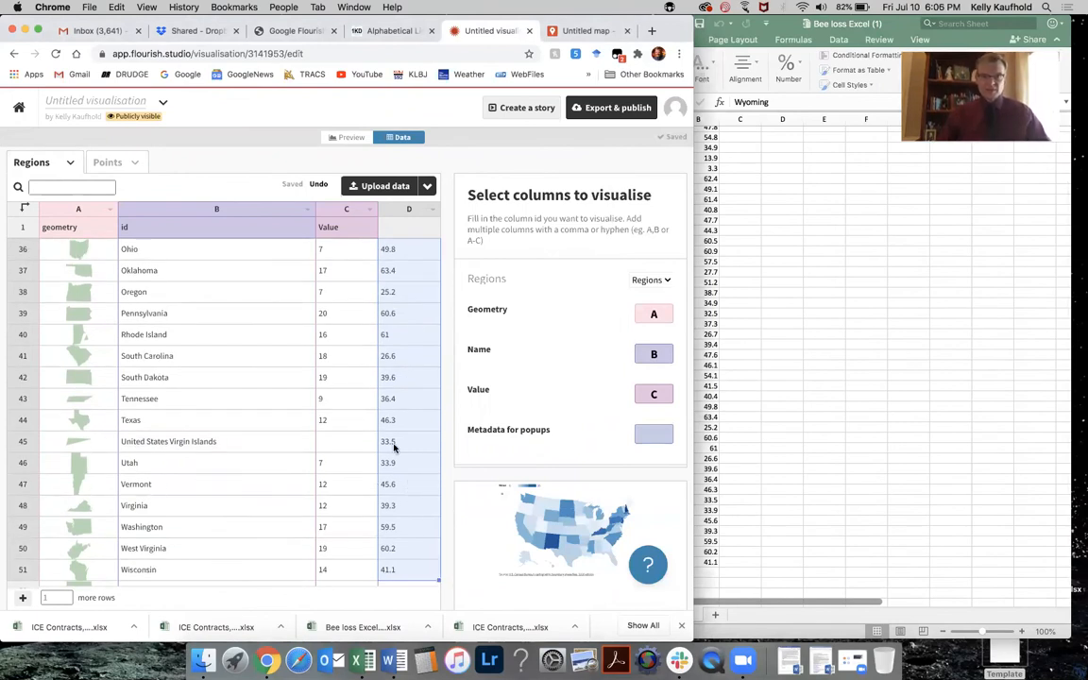
key(Delete)
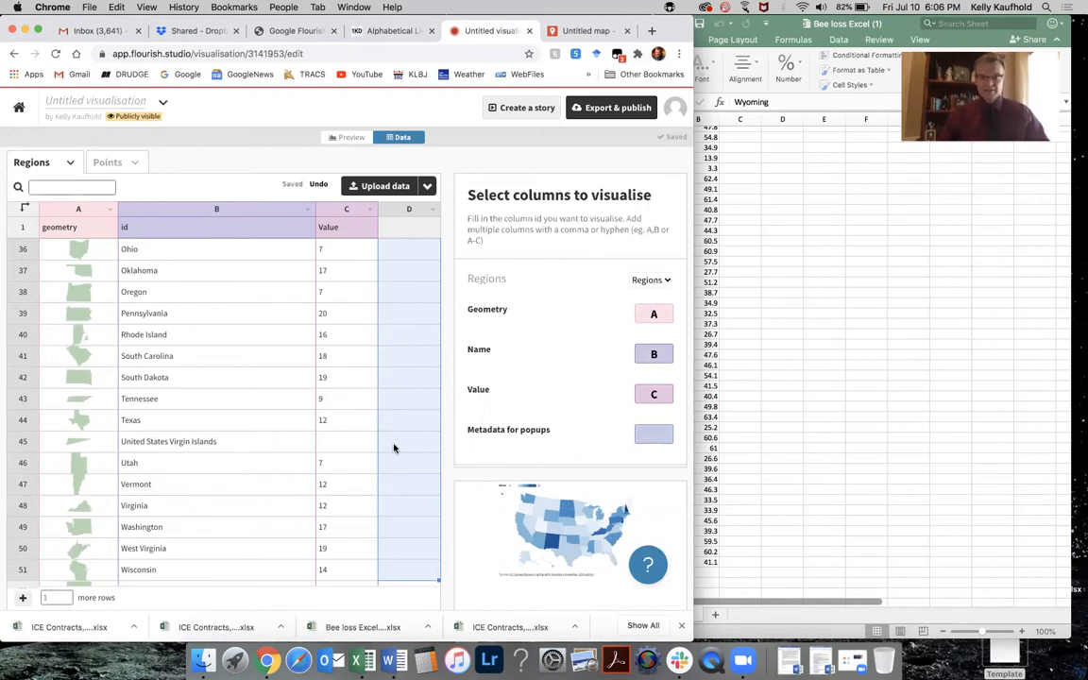
- Remove the United States Virgin Islands row and paste the copied bee loss values into column D, starting at Alabama
right_click(23, 441)
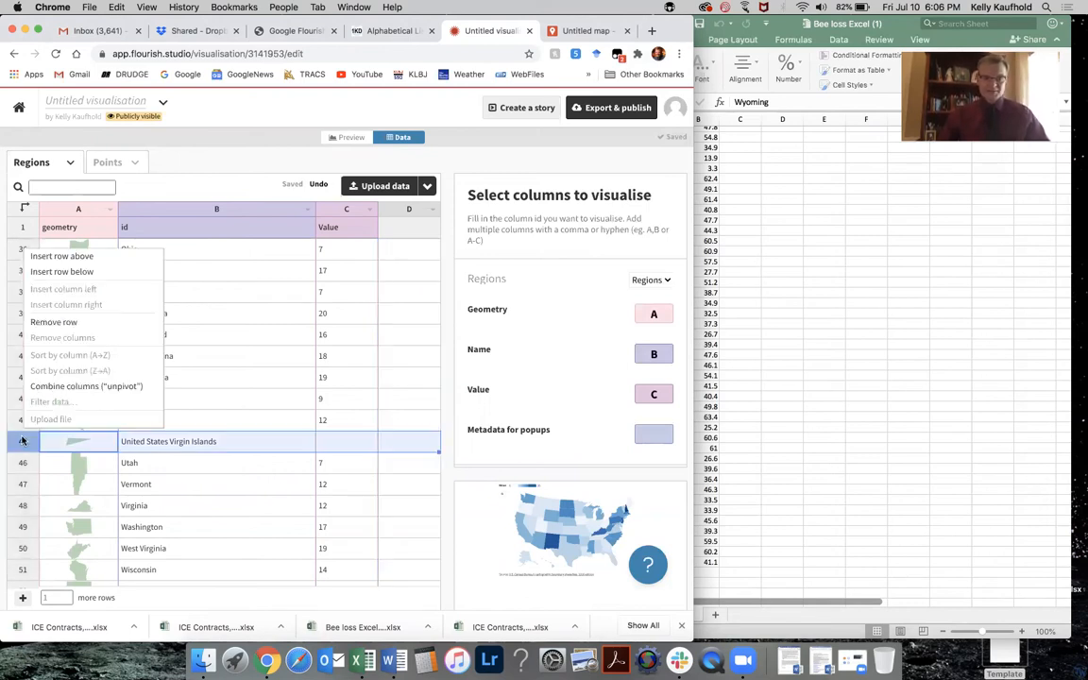
click(52, 321)
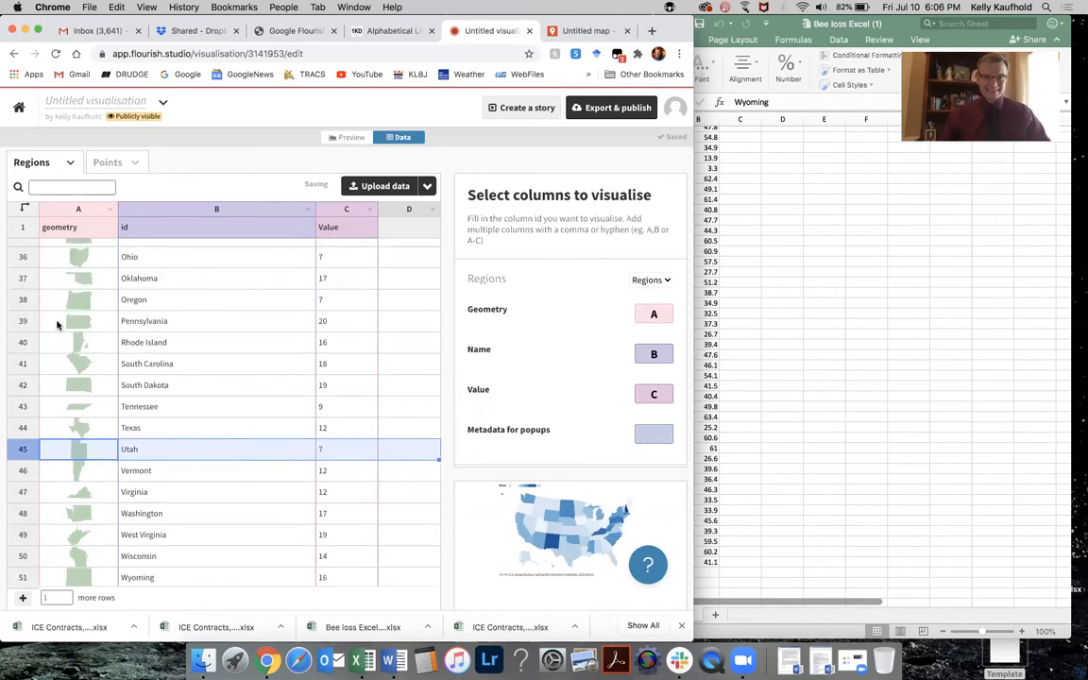
scroll(403, 369, up, 15)
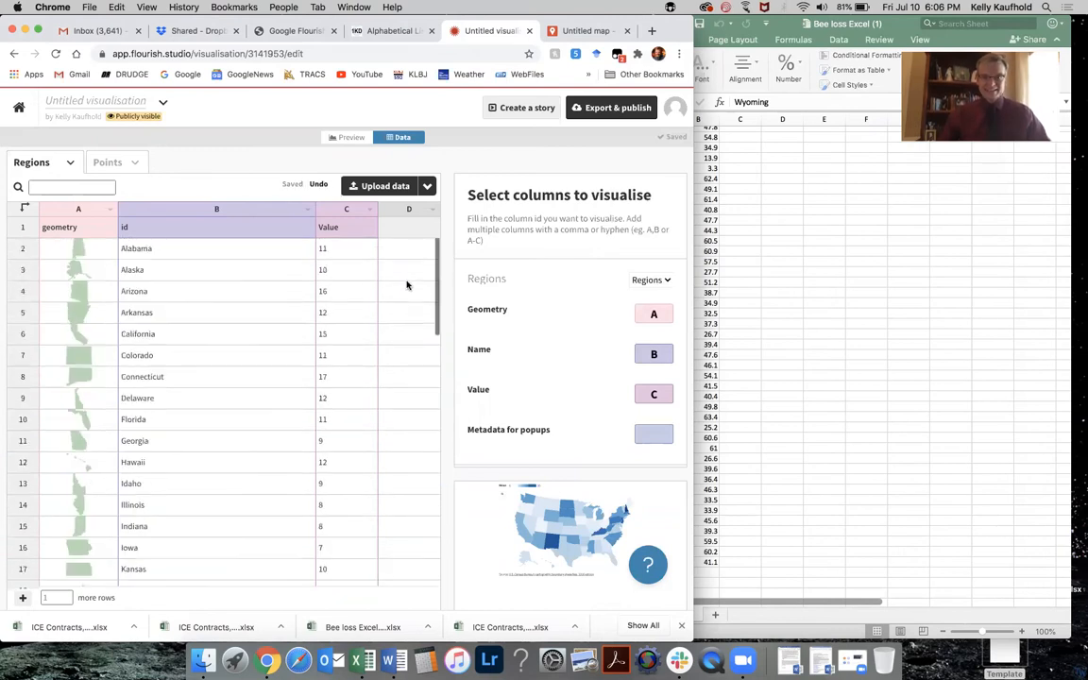
click(412, 239)
key(super+v)
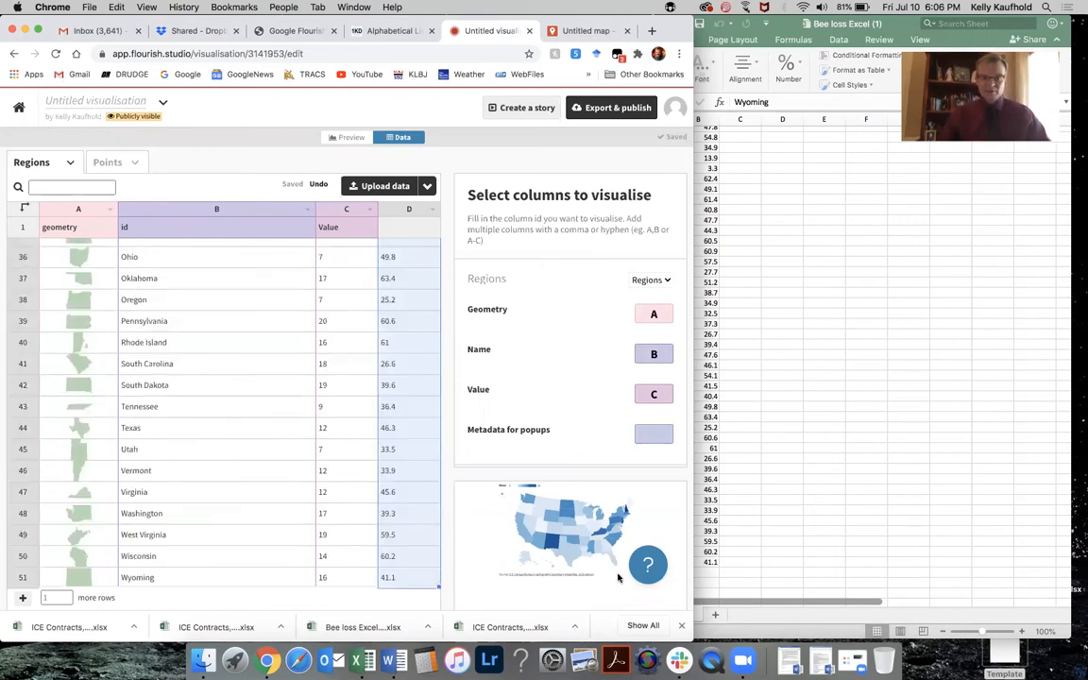
- Compare column D with the bee loss list in Excel, and assign column D as the Regions Value in Flourish
click(775, 538)
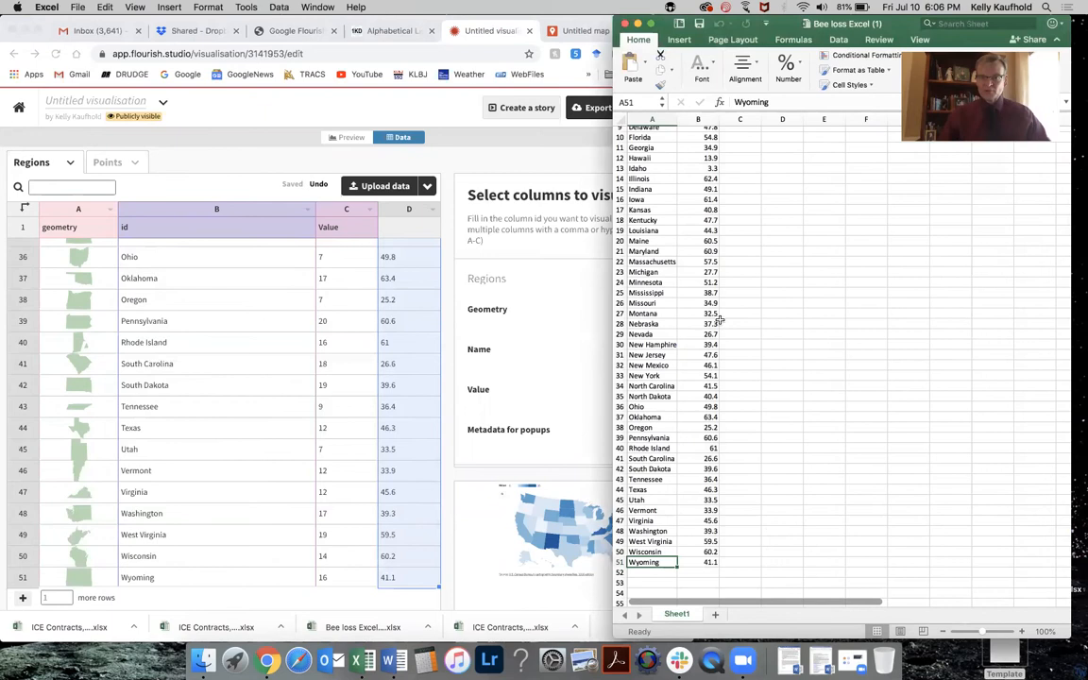
click(389, 394)
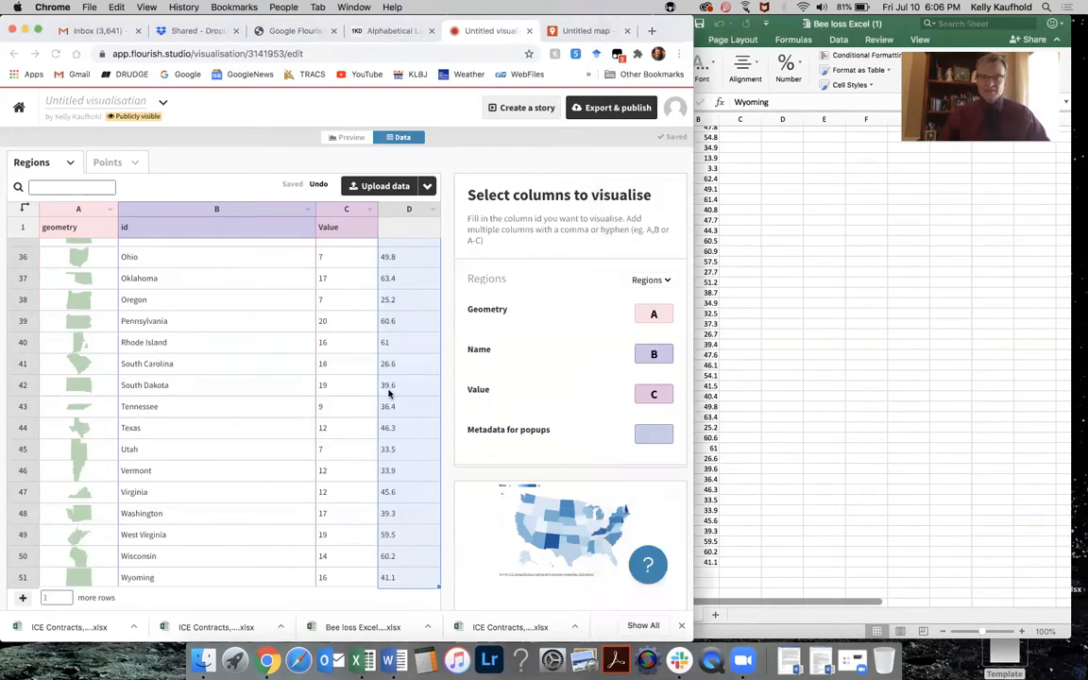
scroll(388, 394, up, 10)
scroll(391, 377, up, 3)
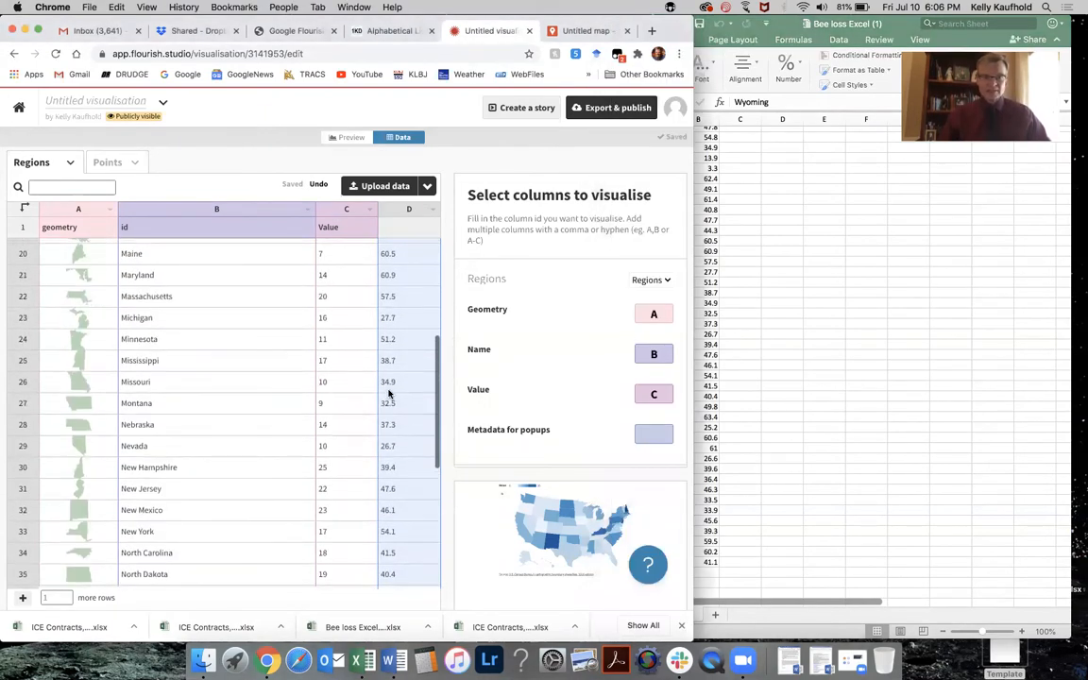
click(393, 345)
scroll(394, 345, up, 1)
scroll(387, 340, up, 9)
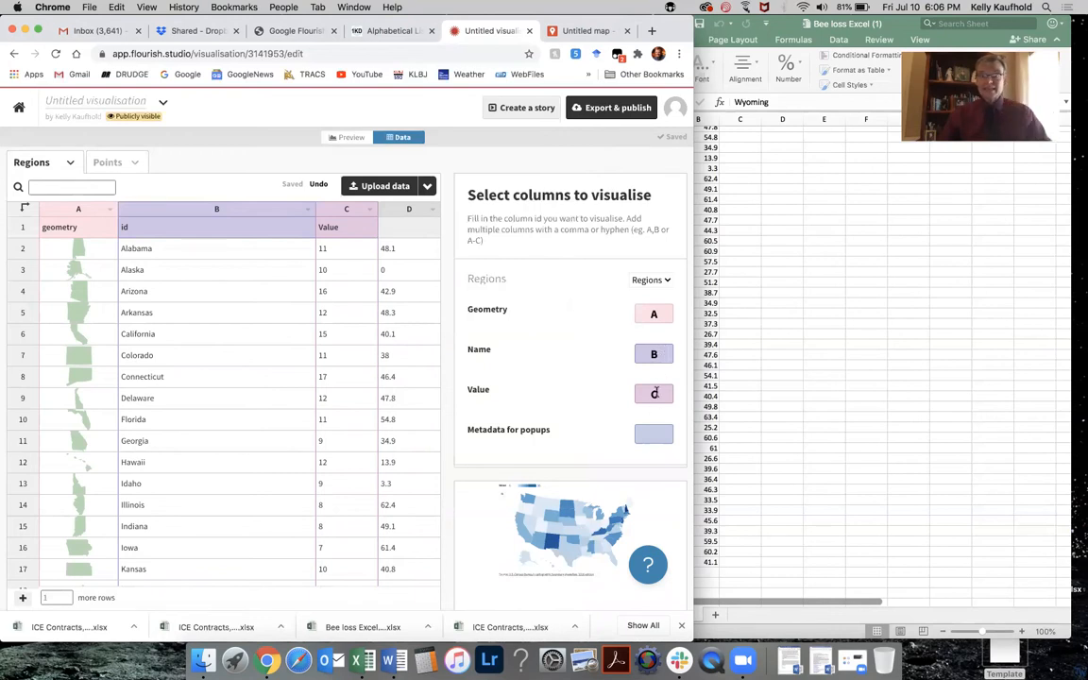
text(D)
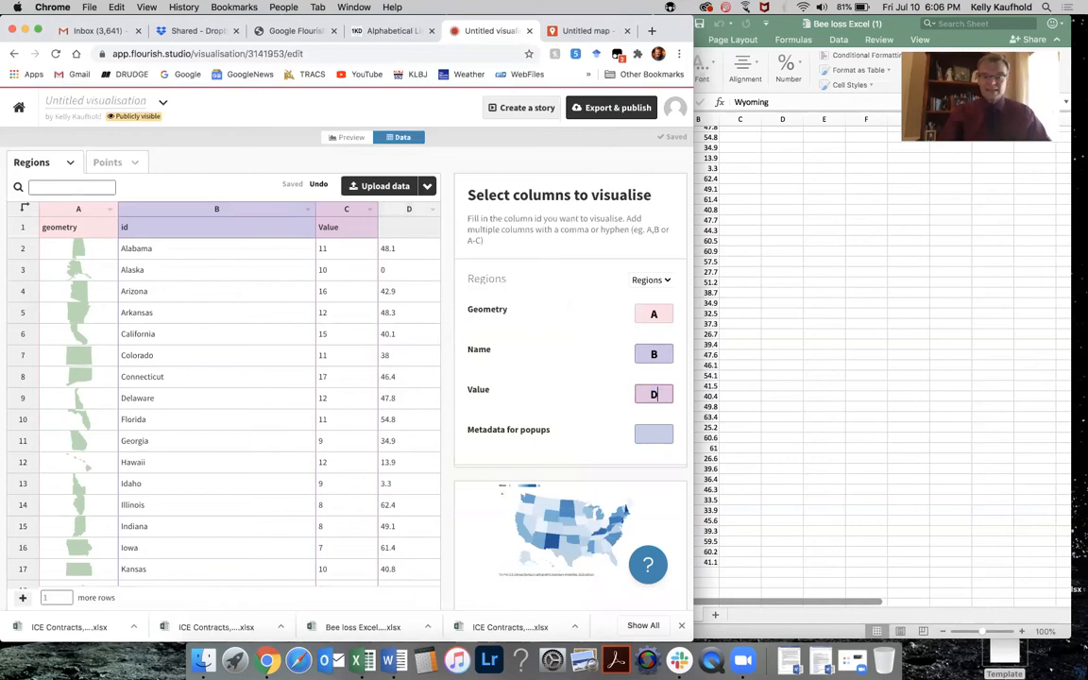
key(Tab)
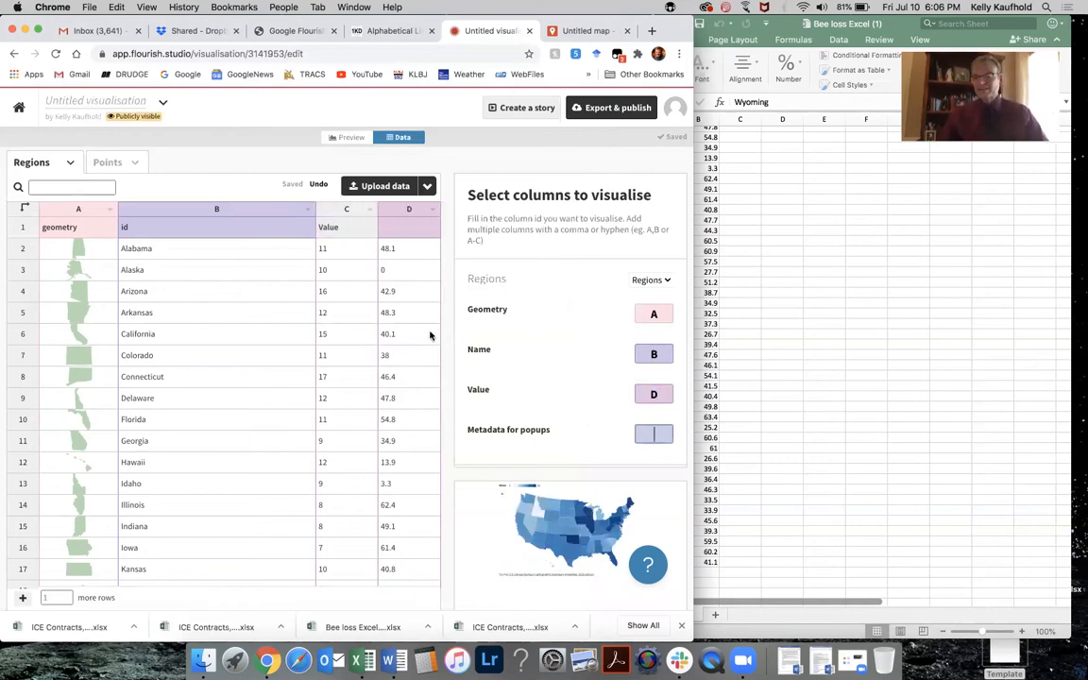
- Try assigning columns C,D together as the Regions Value, and return the assignment to column D alone
click(651, 395)
text(C)
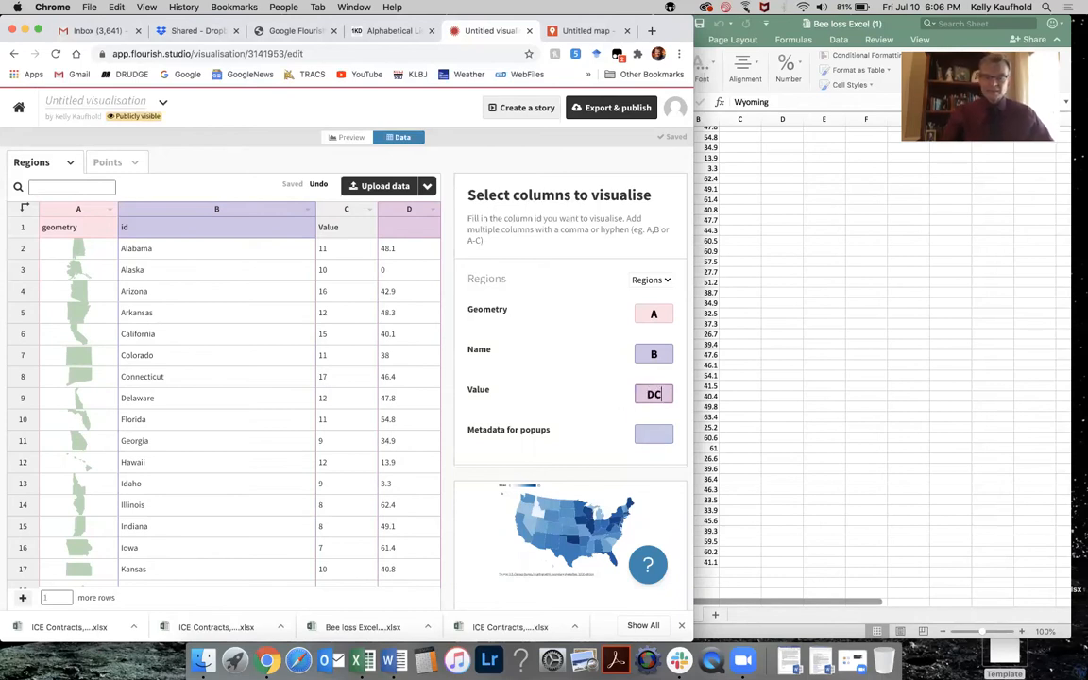
key(BackSpace)
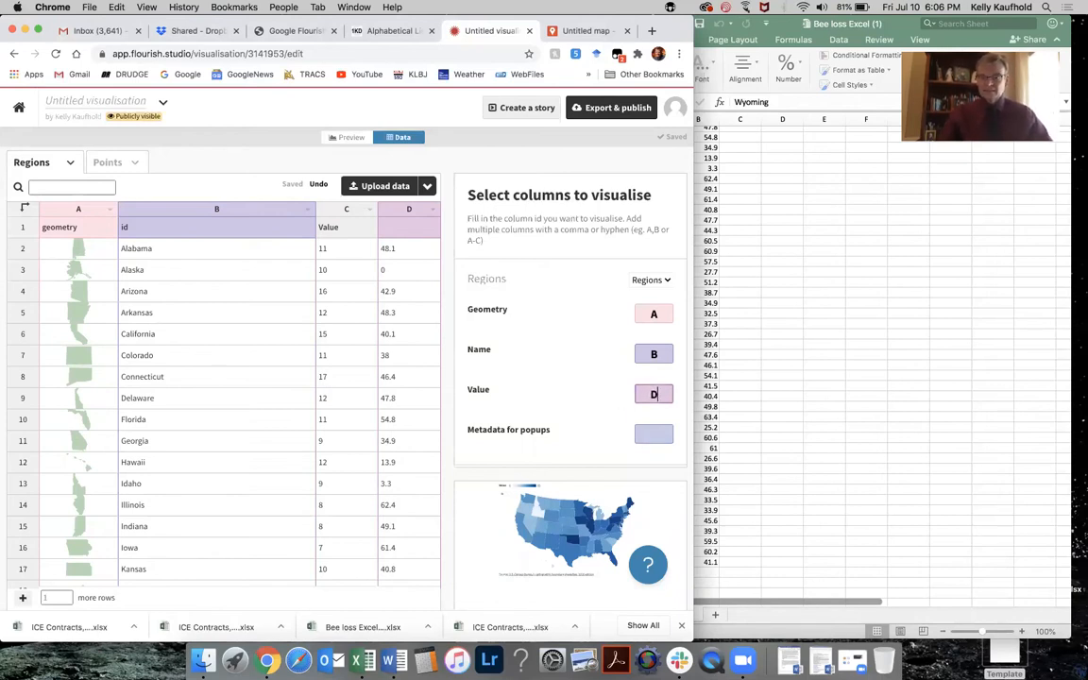
text(C,D)
key(Tab)
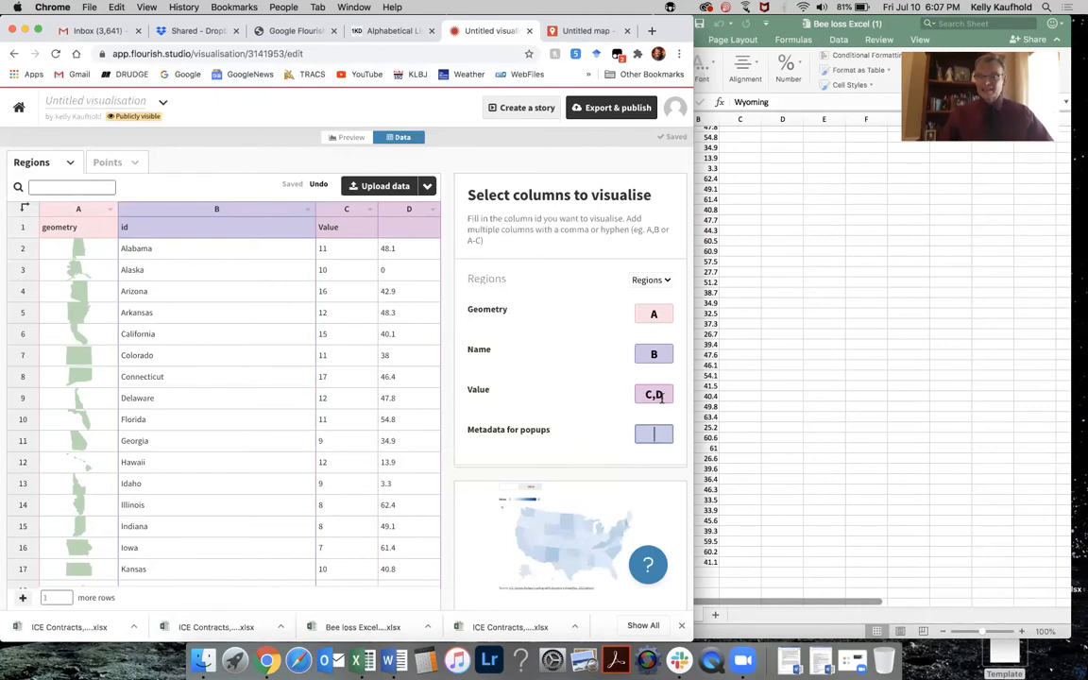
click(654, 395)
key(BackSpace)
key(BackSpace)
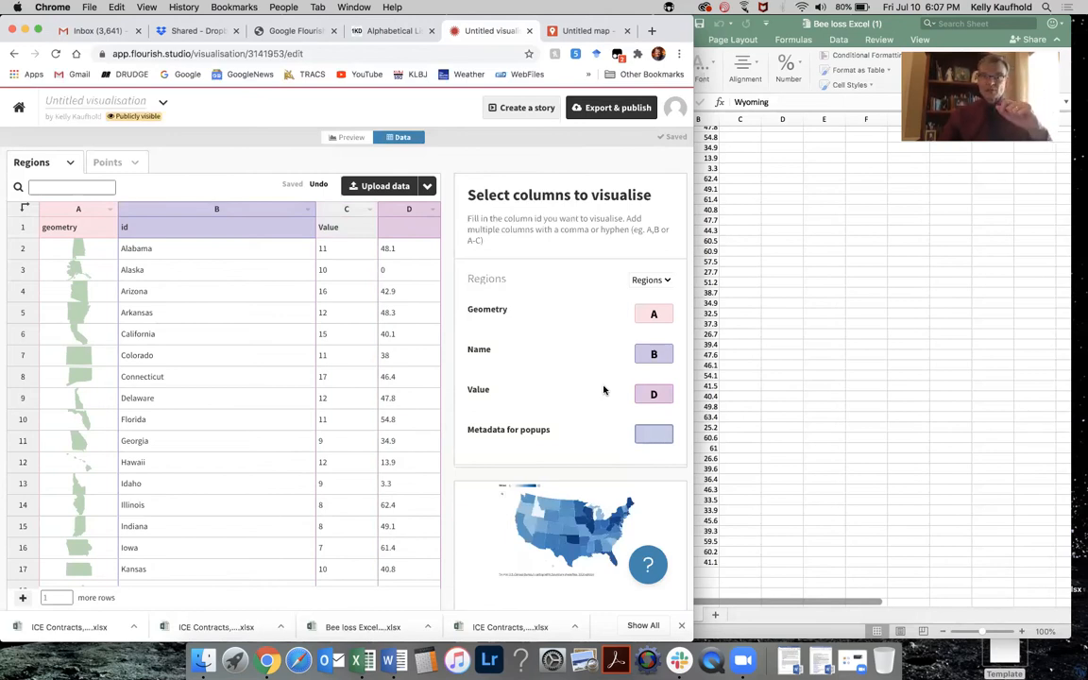
- Preview the map with the Regions layer settings expanded, and widen the browser window
click(351, 138)
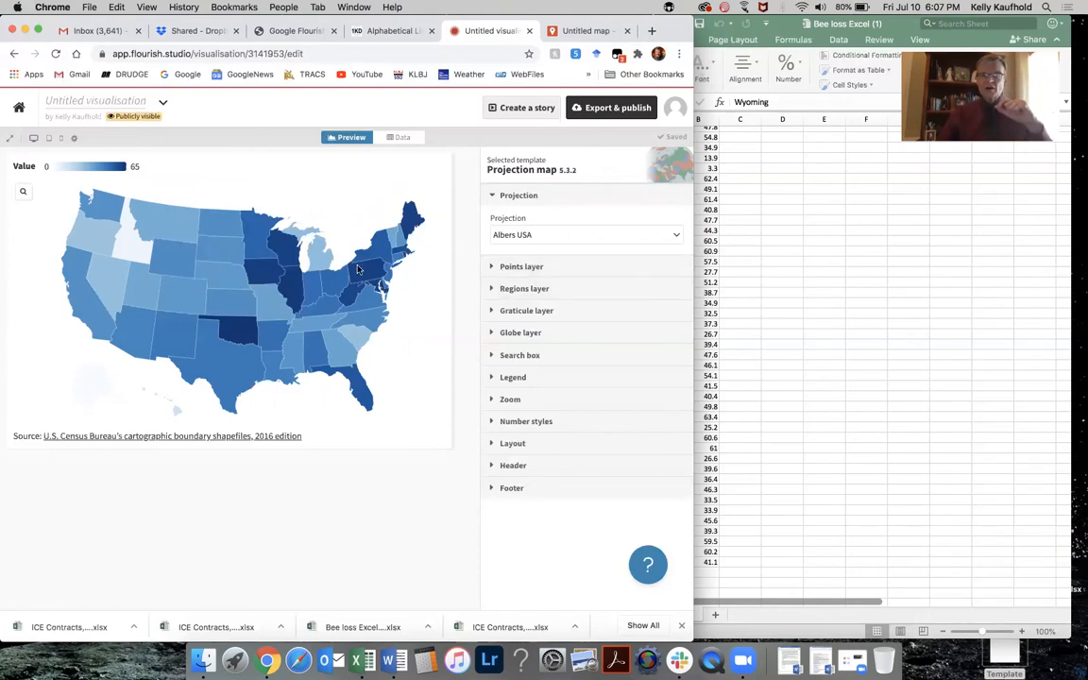
click(490, 290)
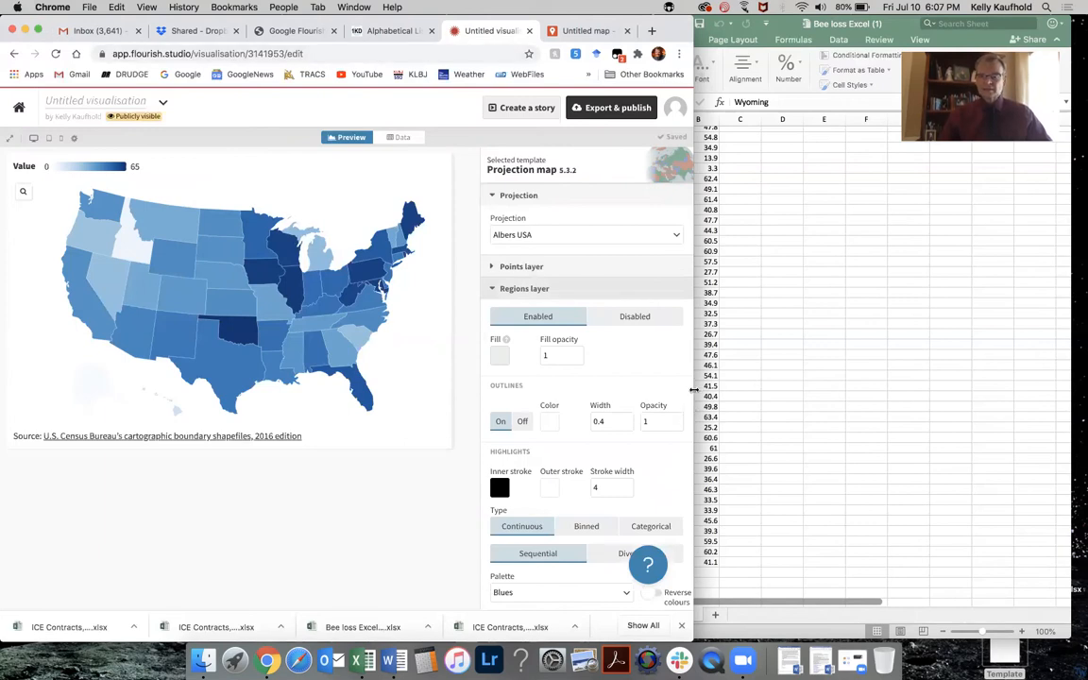
drag(906, 432, 1015, 464)
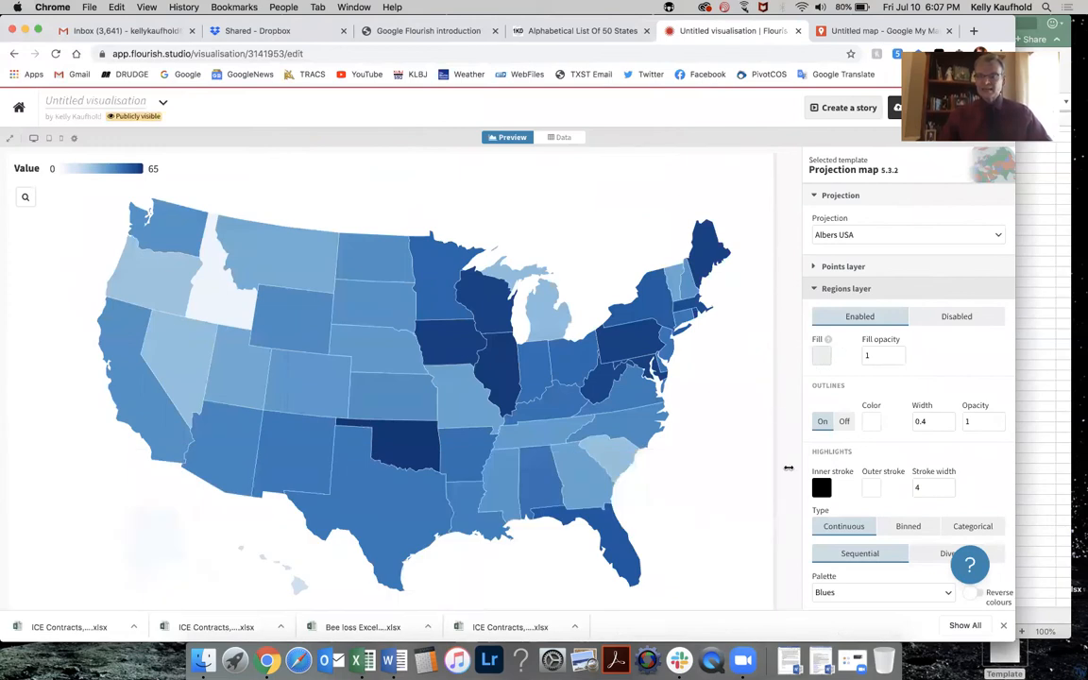
- Set the Regions layer's sequential colour palette to Oranges
scroll(831, 475, down, 3)
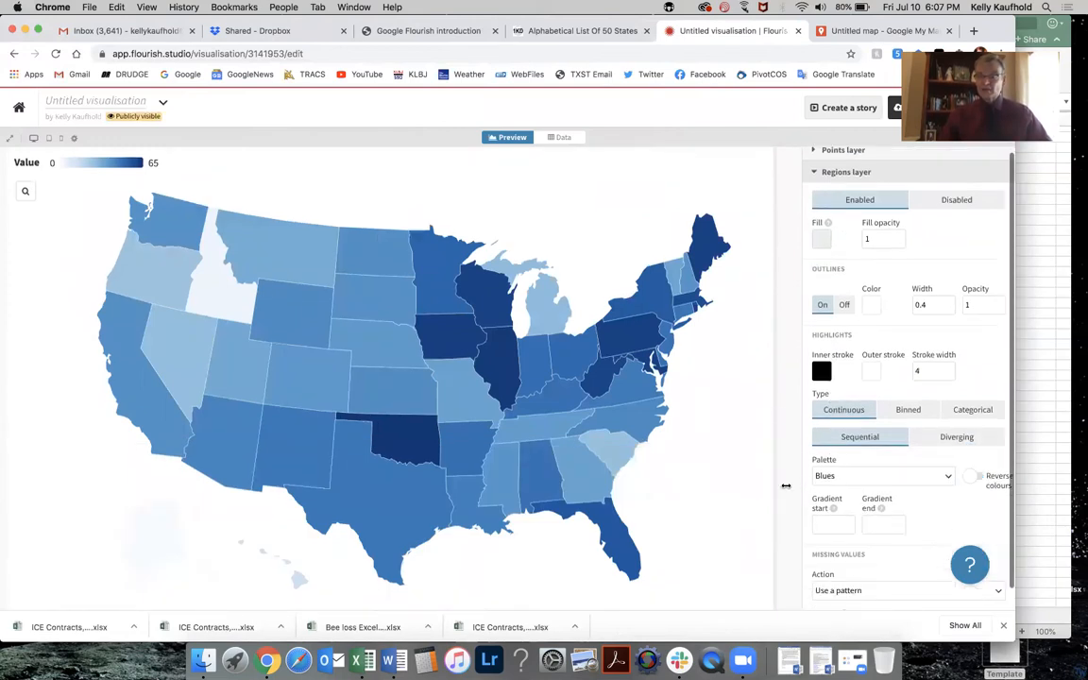
scroll(863, 447, down, 2)
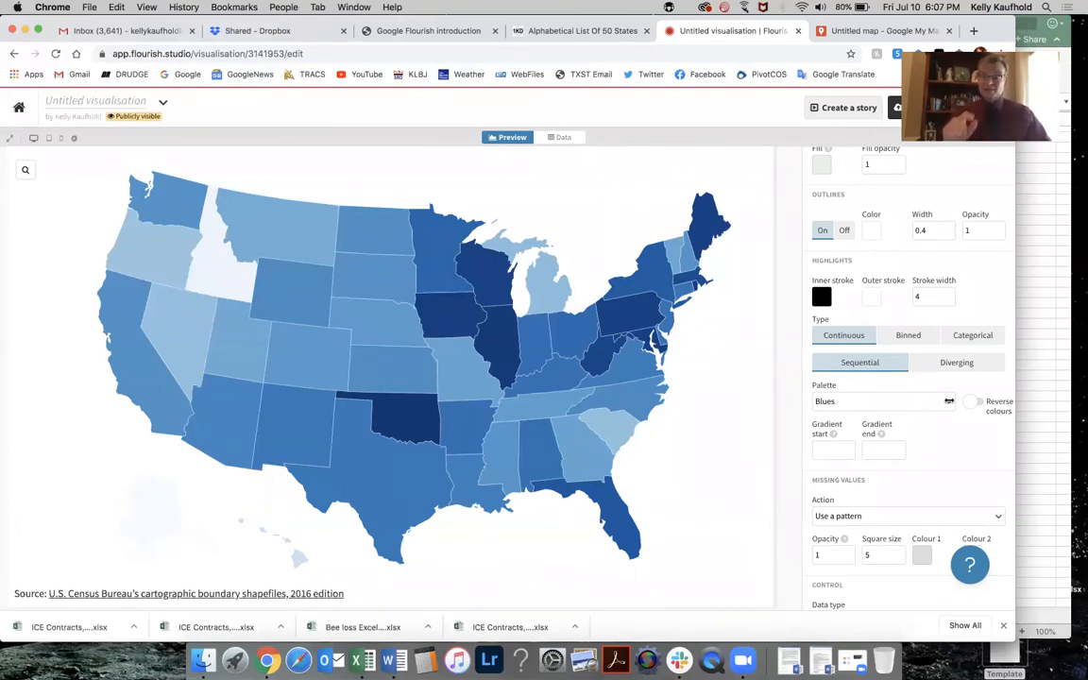
click(948, 400)
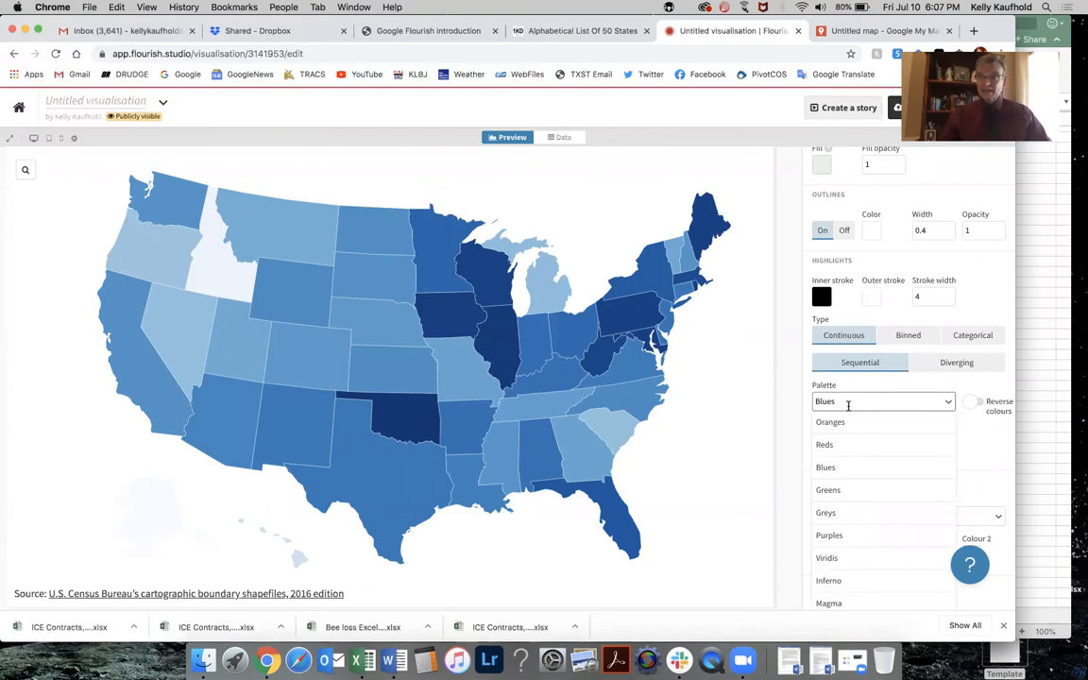
click(837, 422)
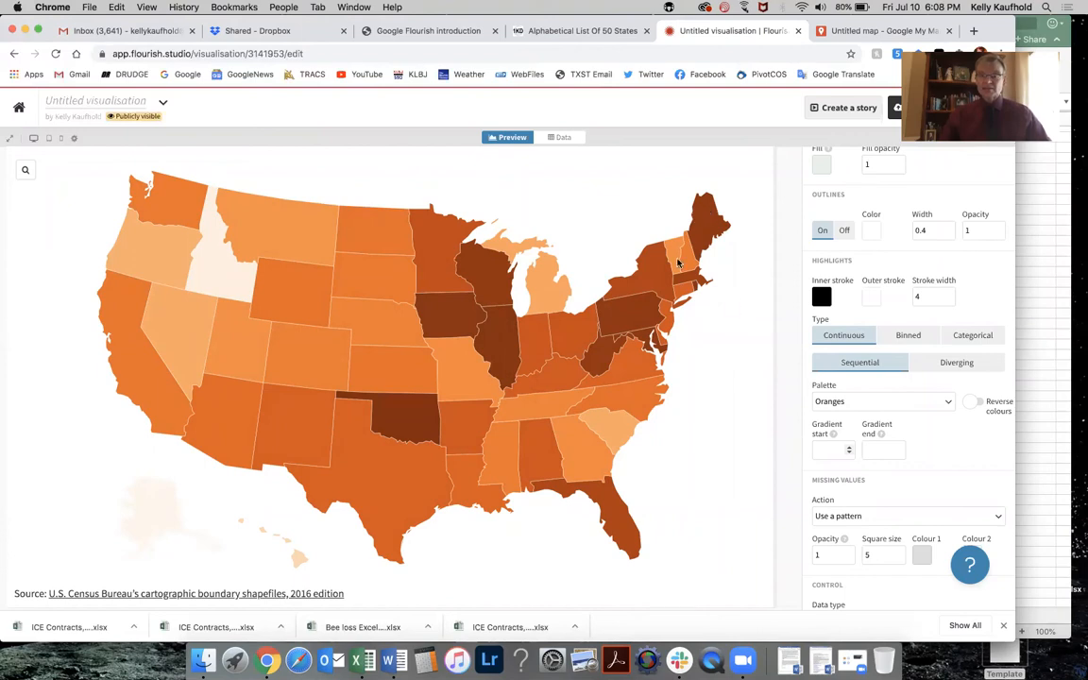
mouse_move(628, 316)
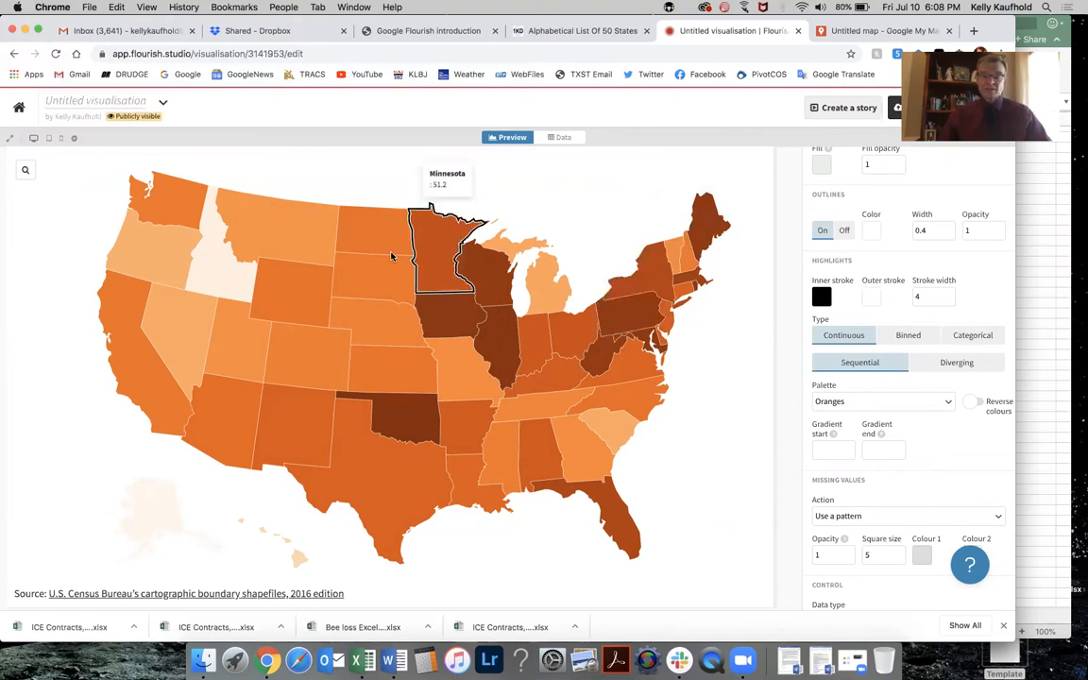
- Check the state popups, try the Binned and Categorical colour types on the Regions layer, and return the type to Continuous
mouse_move(223, 262)
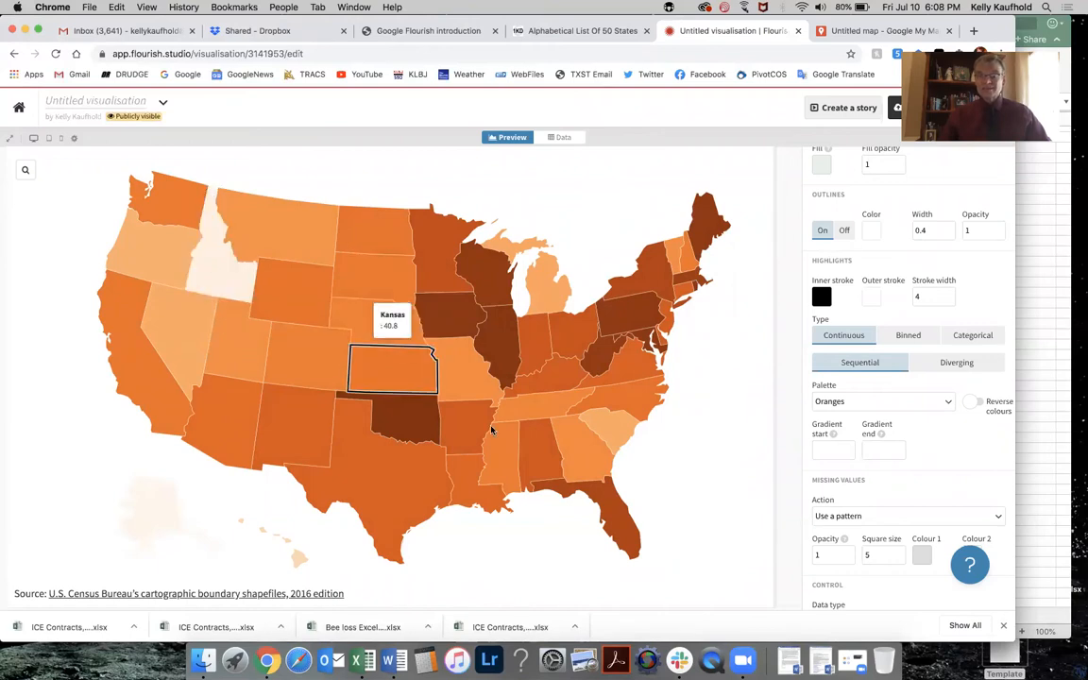
mouse_move(341, 324)
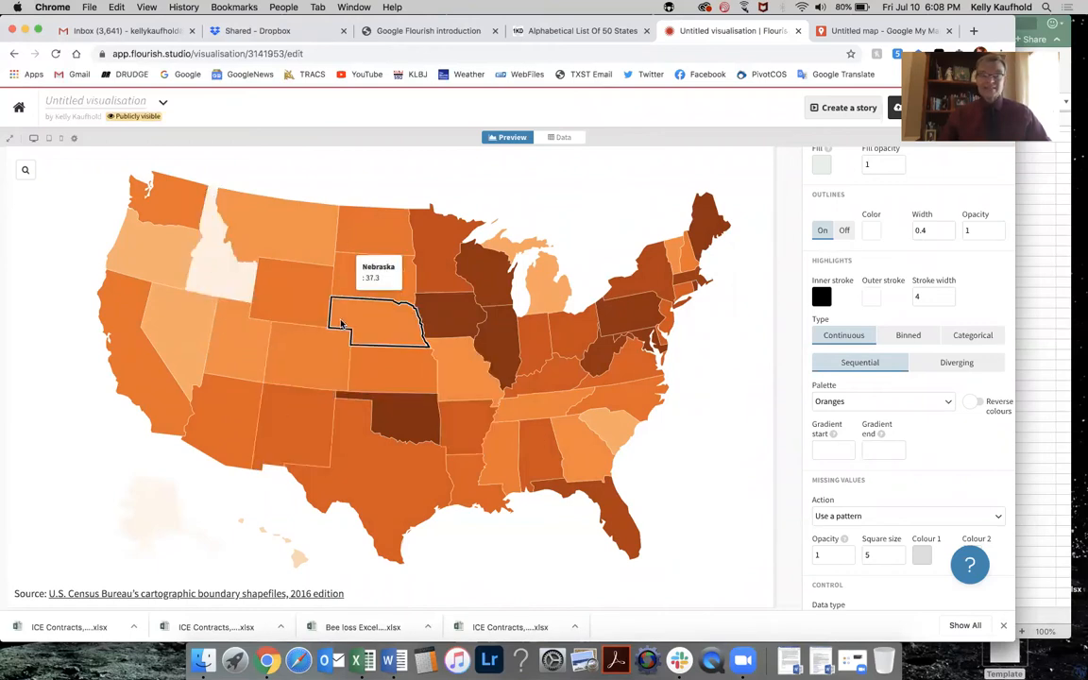
scroll(843, 343, down, 1)
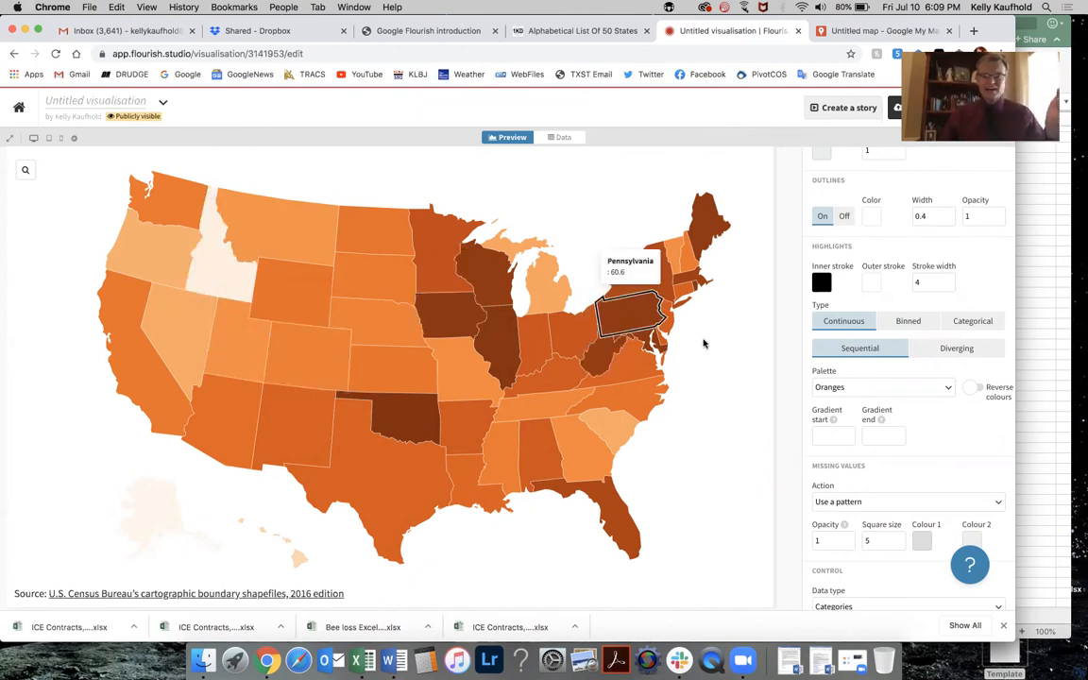
mouse_move(568, 341)
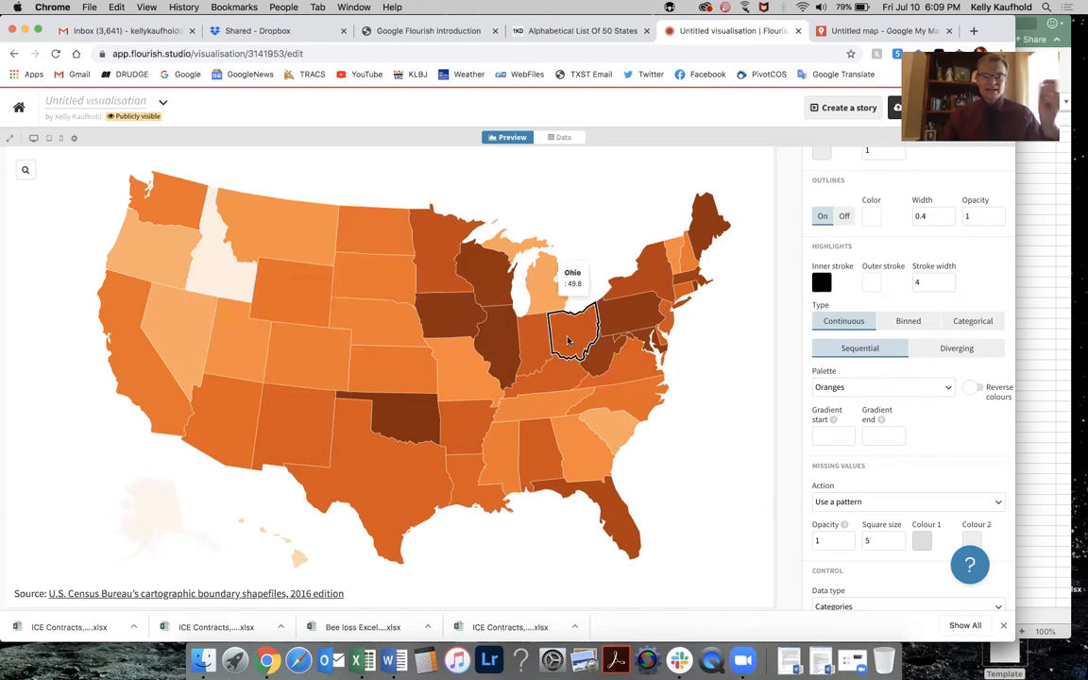
click(906, 322)
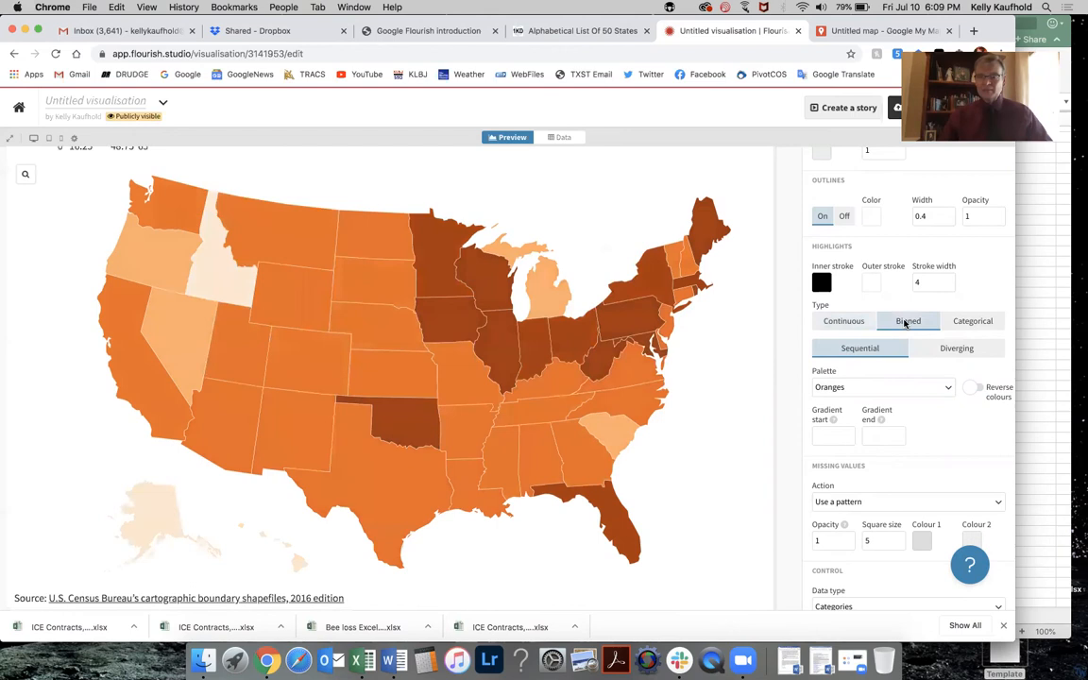
scroll(902, 358, down, 4)
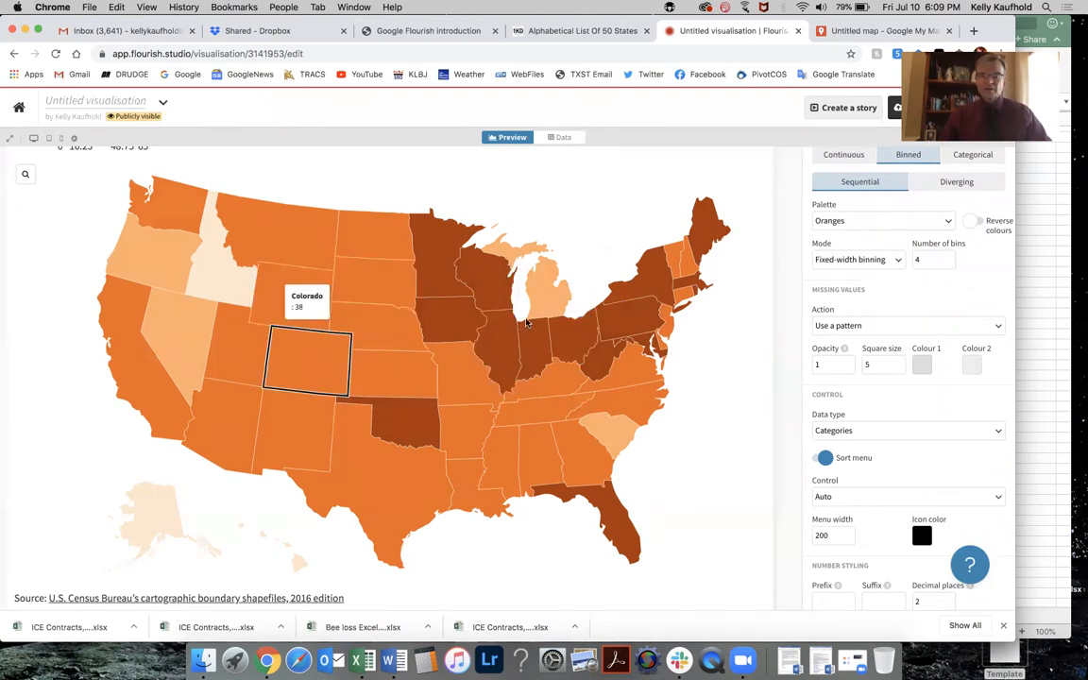
scroll(951, 325, up, 3)
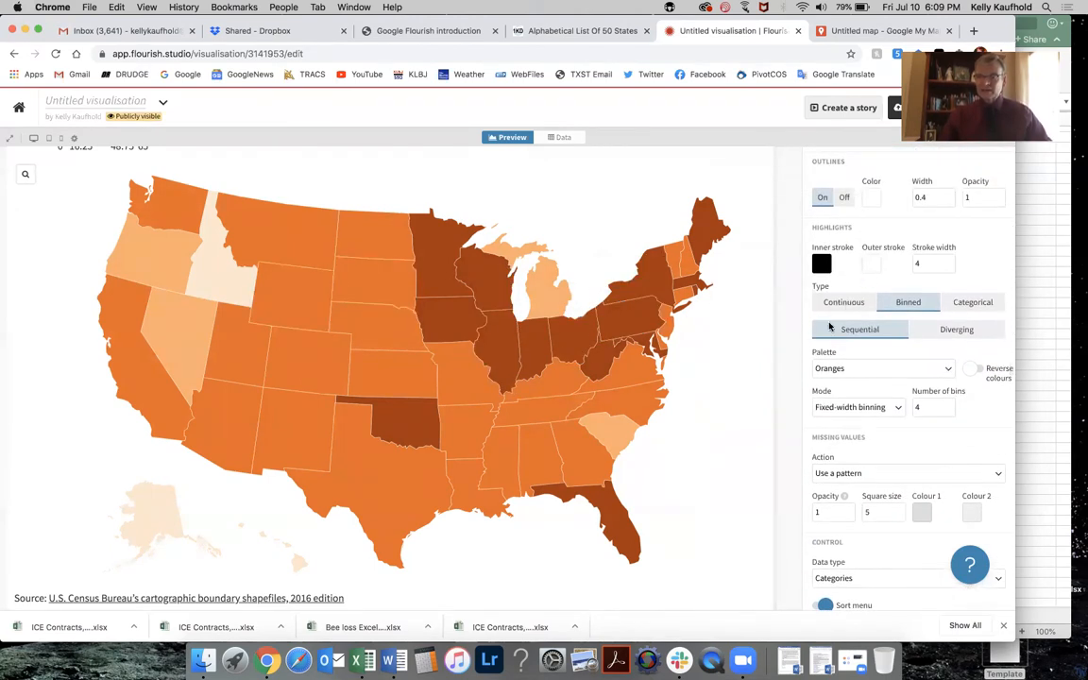
click(970, 304)
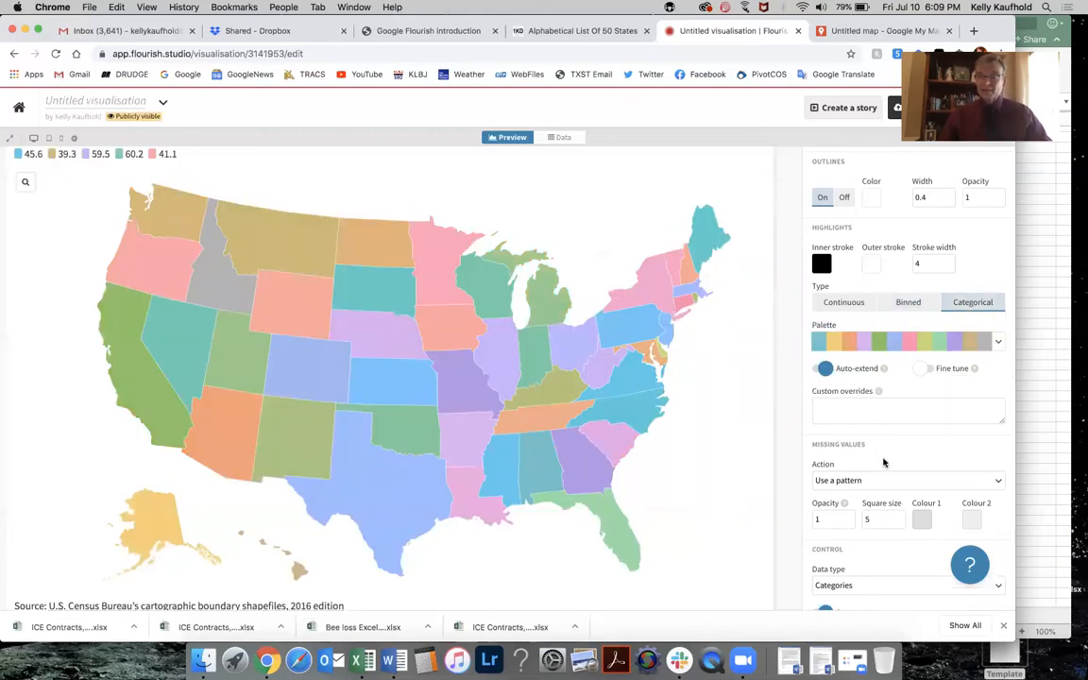
scroll(883, 461, down, 1)
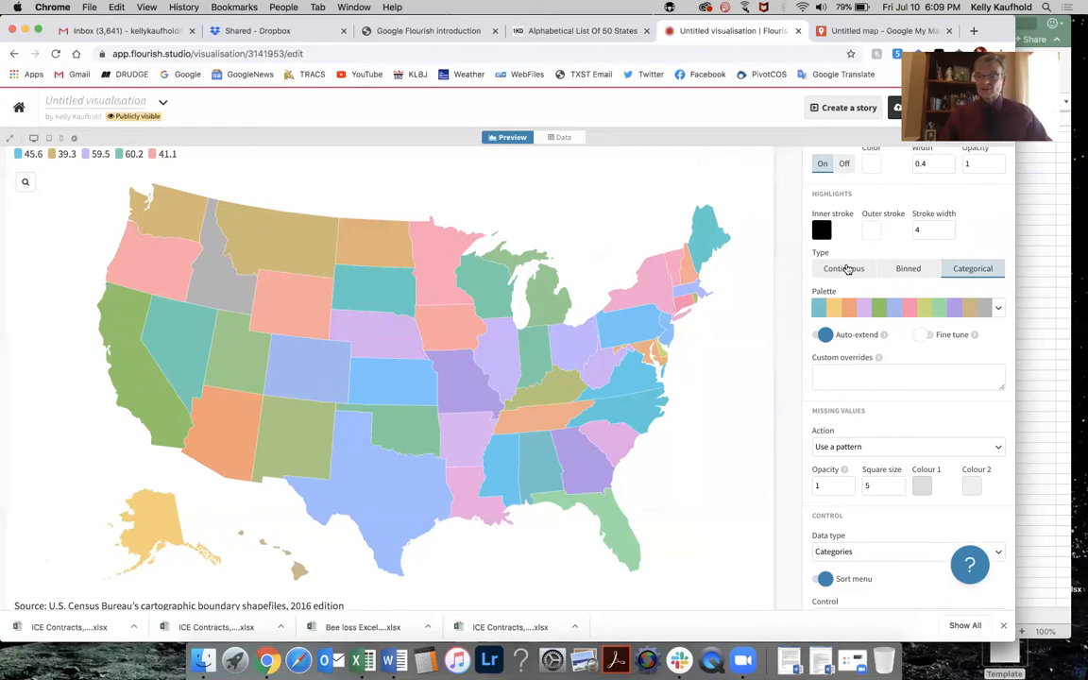
click(847, 270)
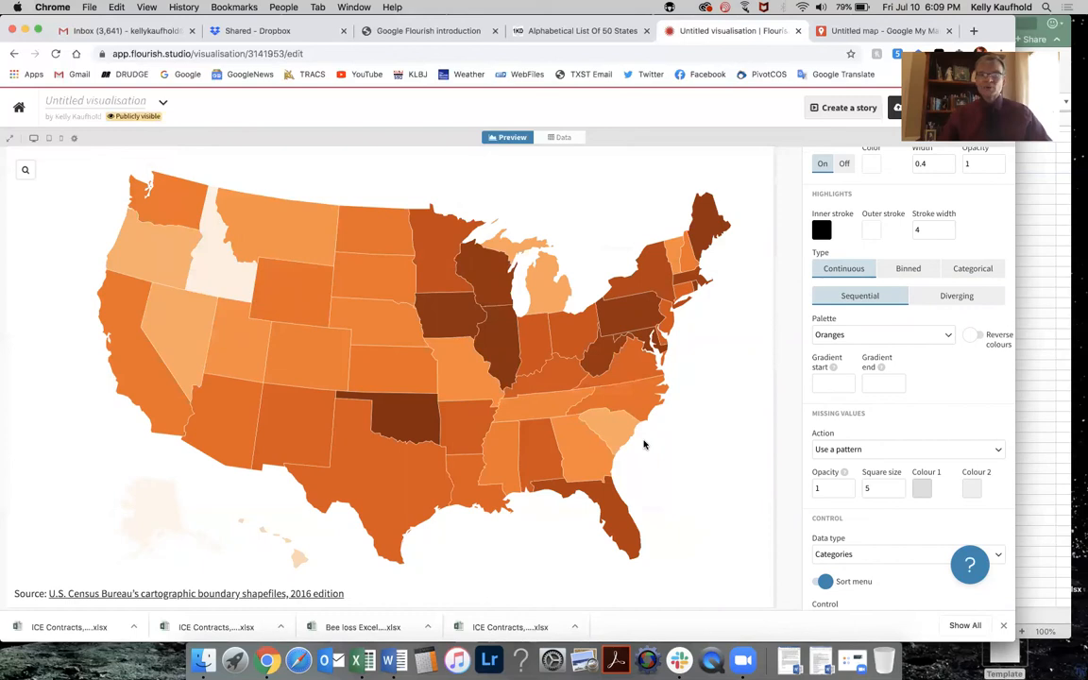
scroll(769, 410, up, 1)
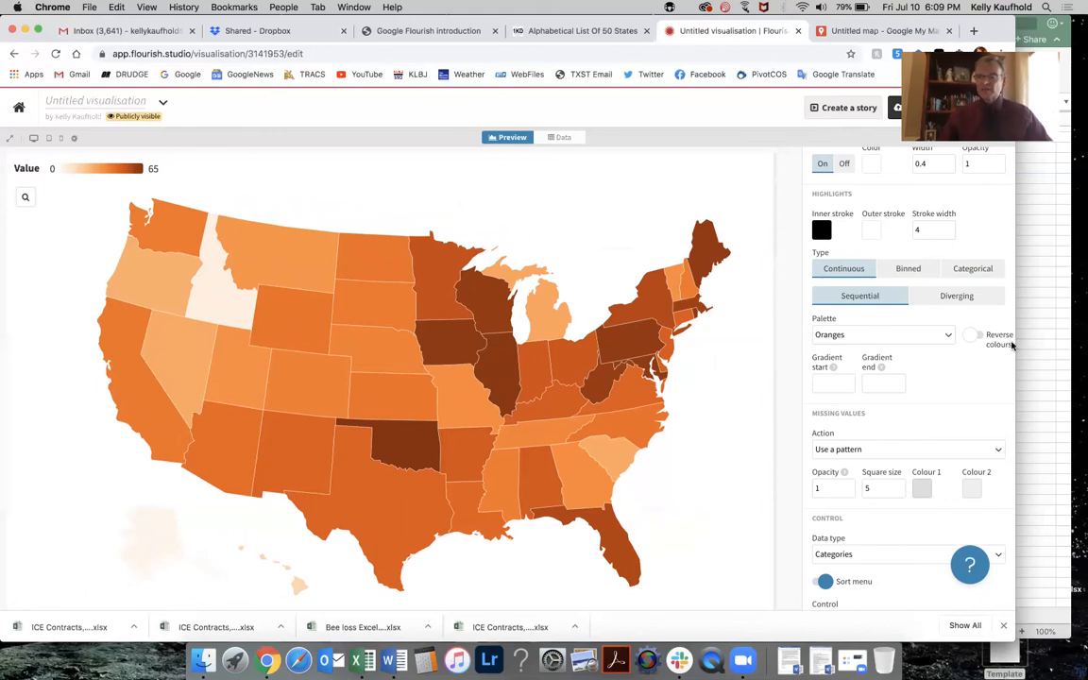
- Narrow the browser window, reopen the most recently edited map from the projects list, and title it "Bee Loss by state"
drag(1014, 397, 970, 375)
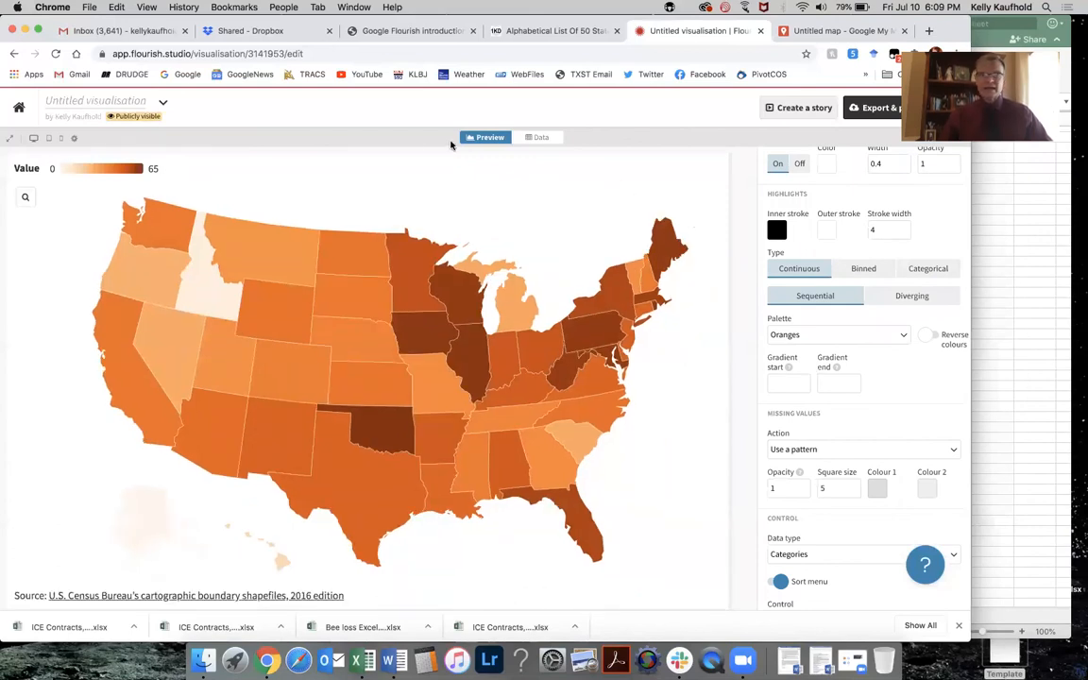
click(20, 107)
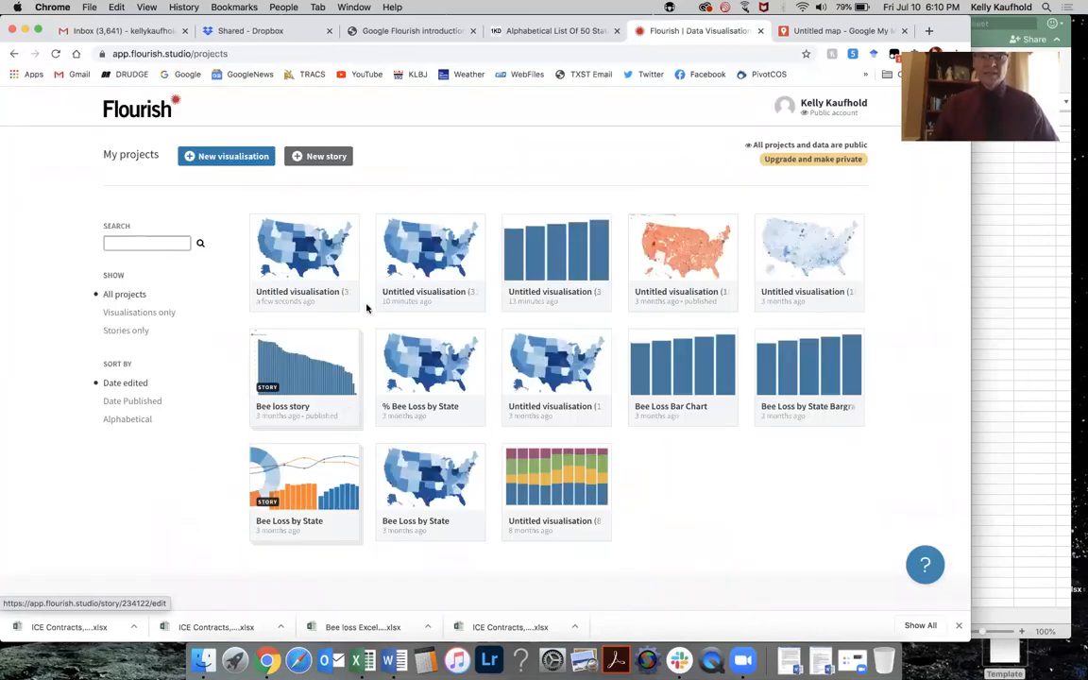
click(302, 250)
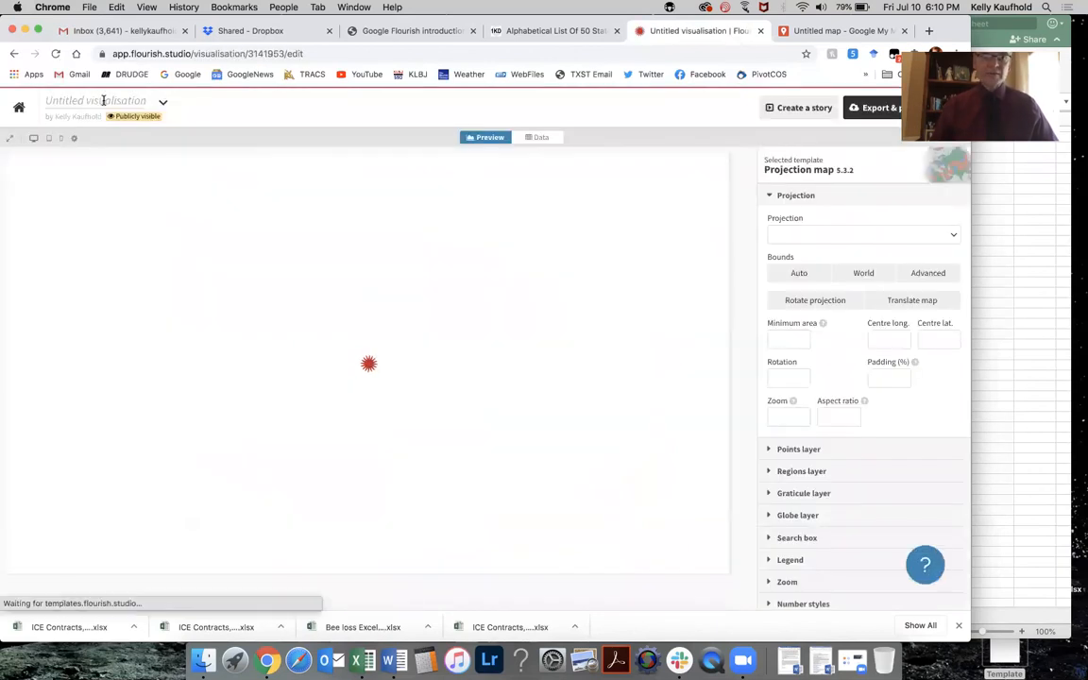
- Open the sorted bee loss column chart from the projects list and title it "Bar chart of bee loss"
click(22, 117)
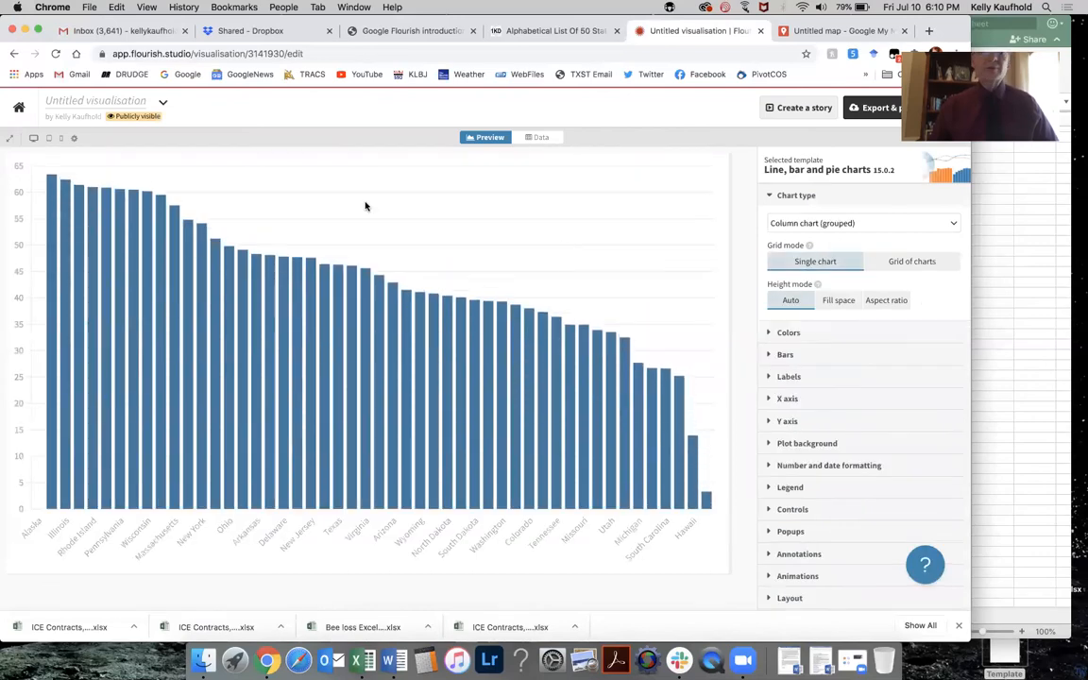
click(116, 97)
text(Bar chart of bee loss)
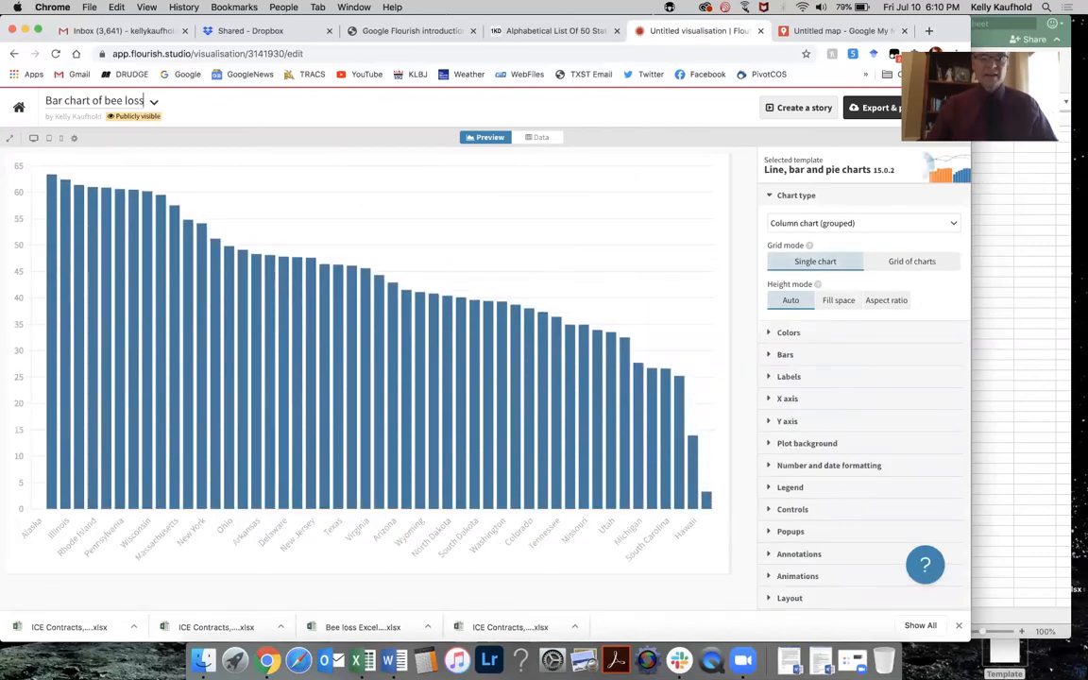
key(Tab)
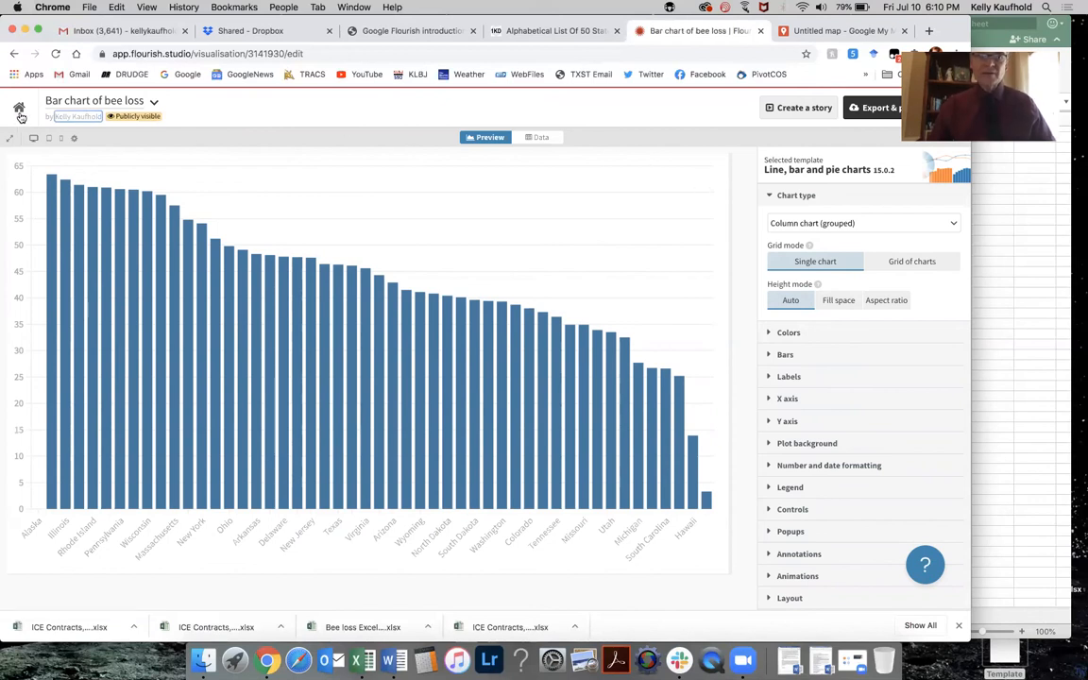
- Create a story titled "Bee Loss 2014-15" from the bar chart, and add a second slide showing the "Bee Loss by state" map
click(808, 109)
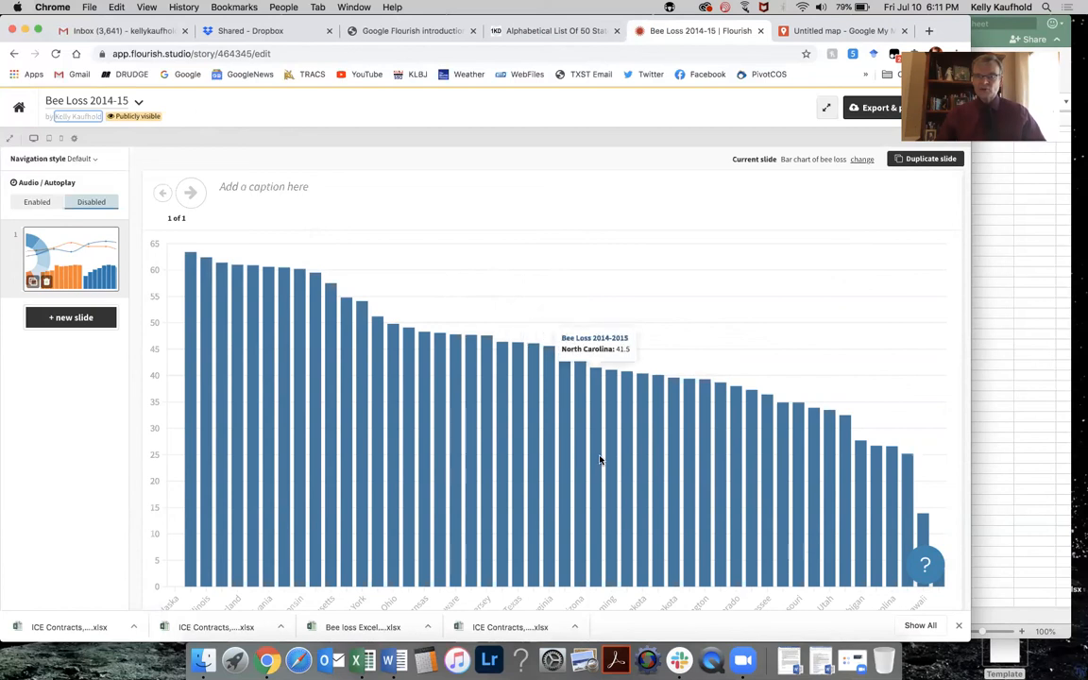
click(82, 318)
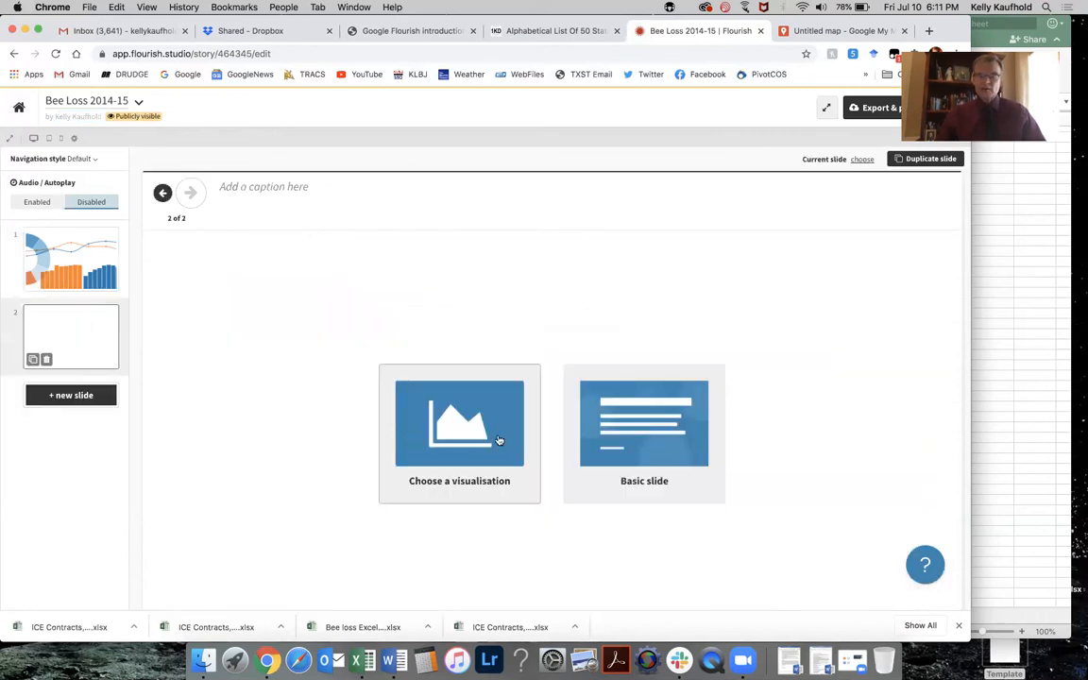
click(490, 434)
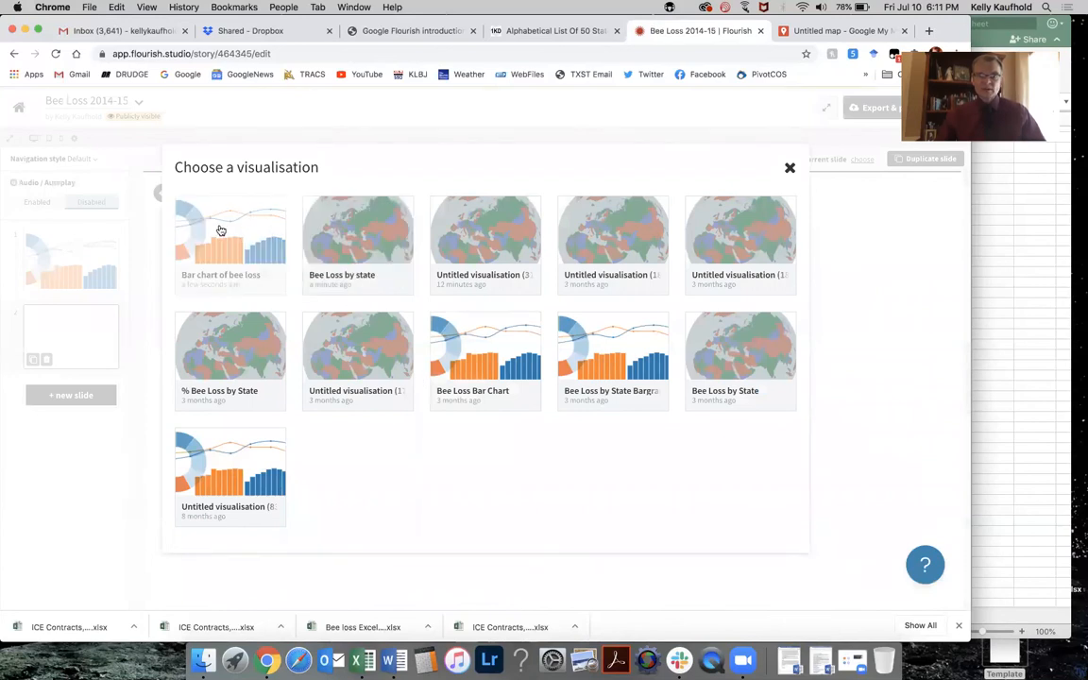
click(363, 230)
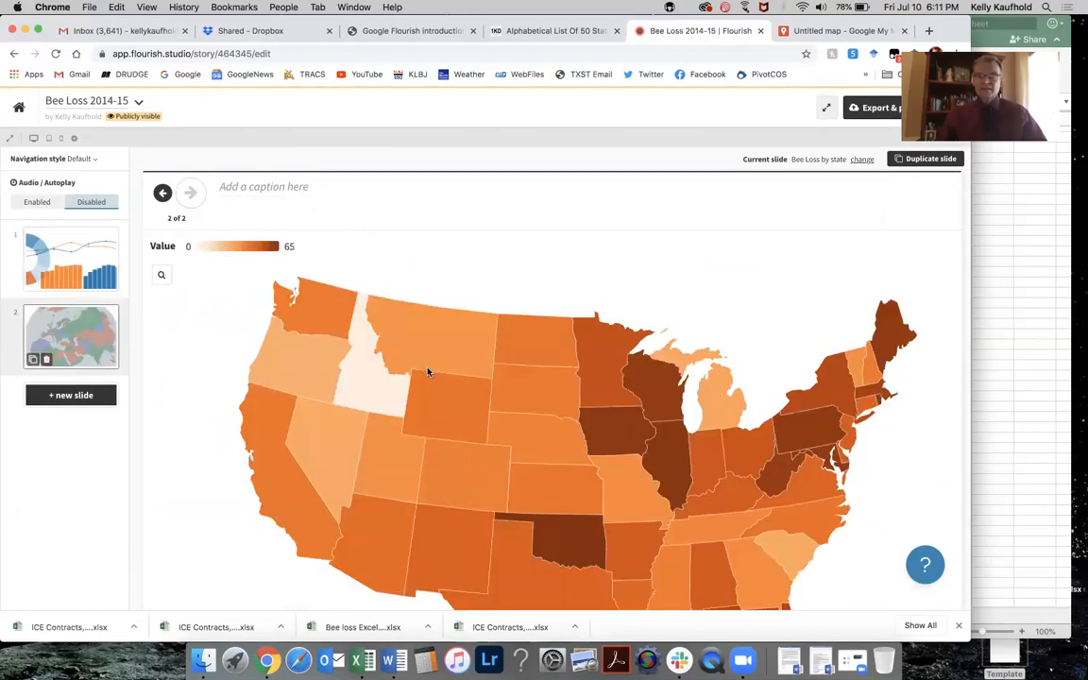
scroll(673, 460, down, 3)
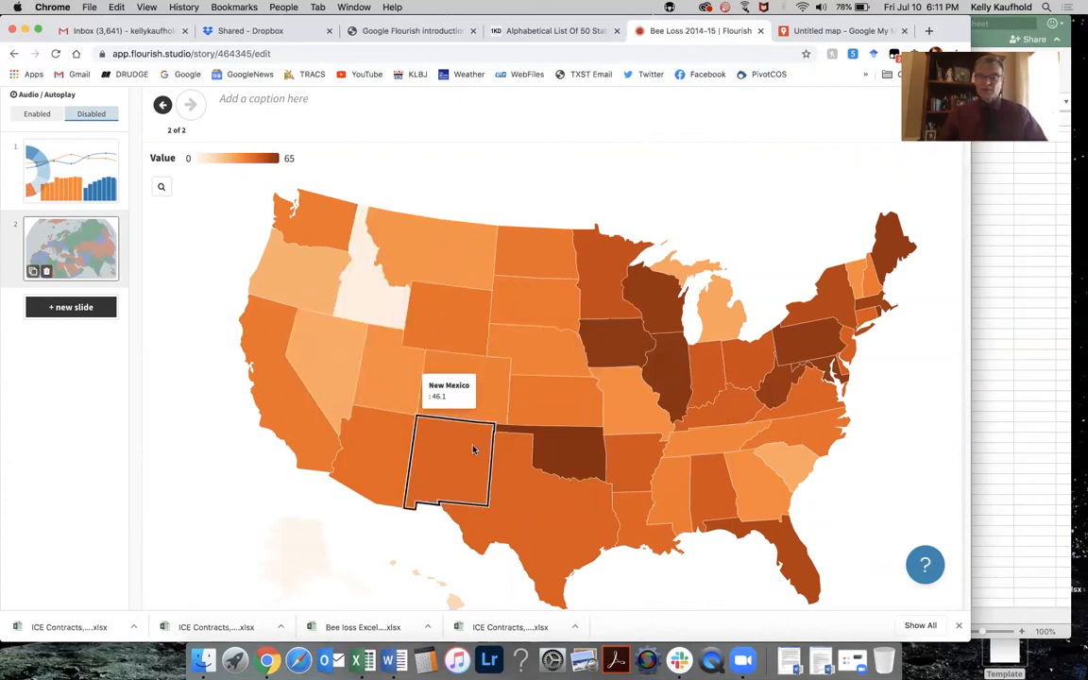
- Return to the story's bar chart slide, narrow the browser window, and publish the story for sharing and embedding without requiring a password
click(92, 180)
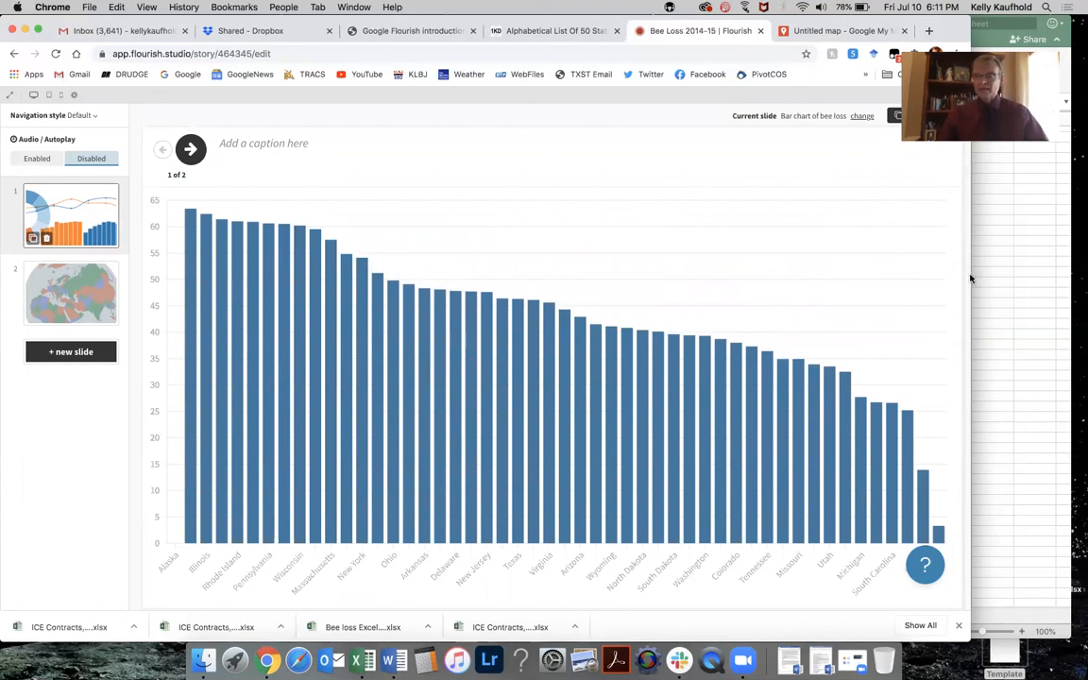
drag(925, 275, 821, 273)
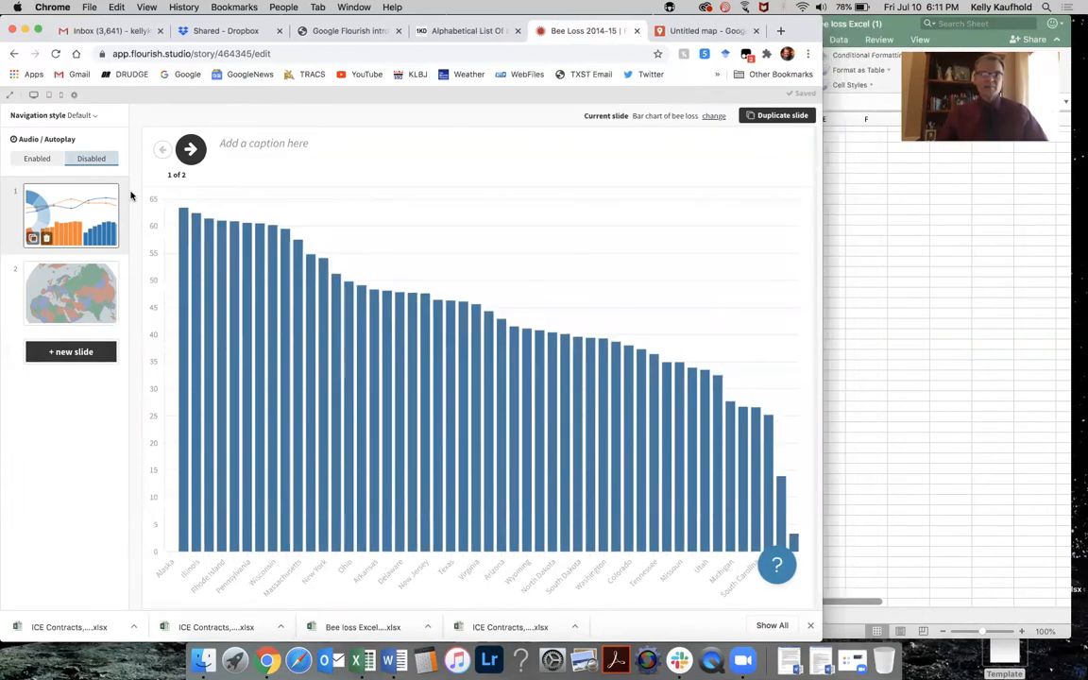
scroll(94, 114, up, 1)
click(745, 108)
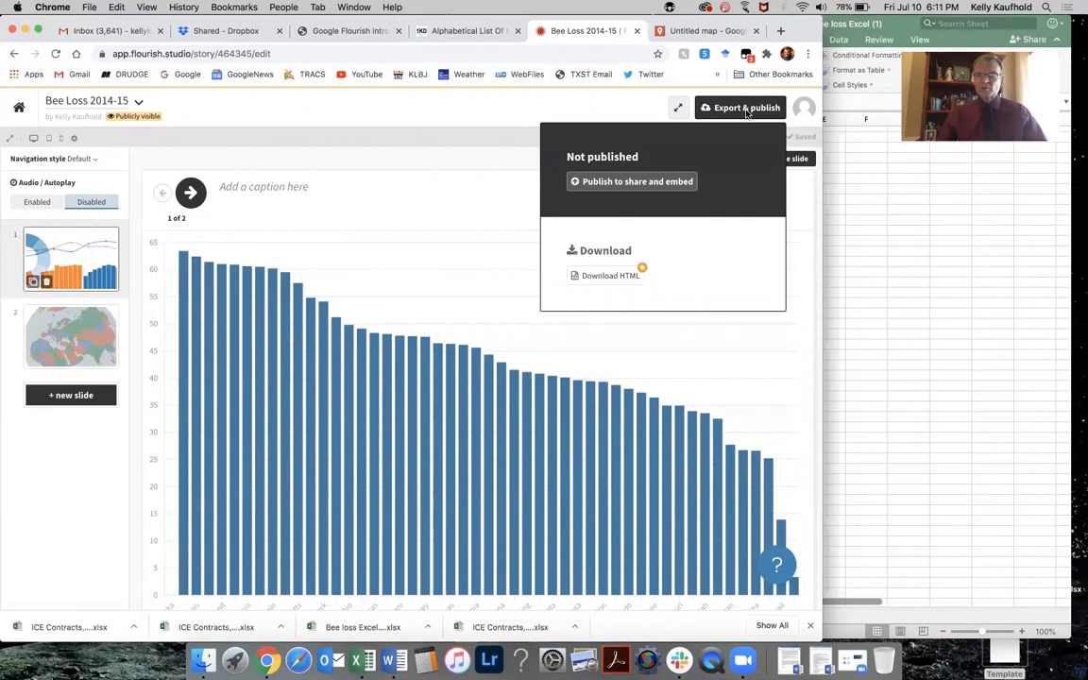
click(649, 184)
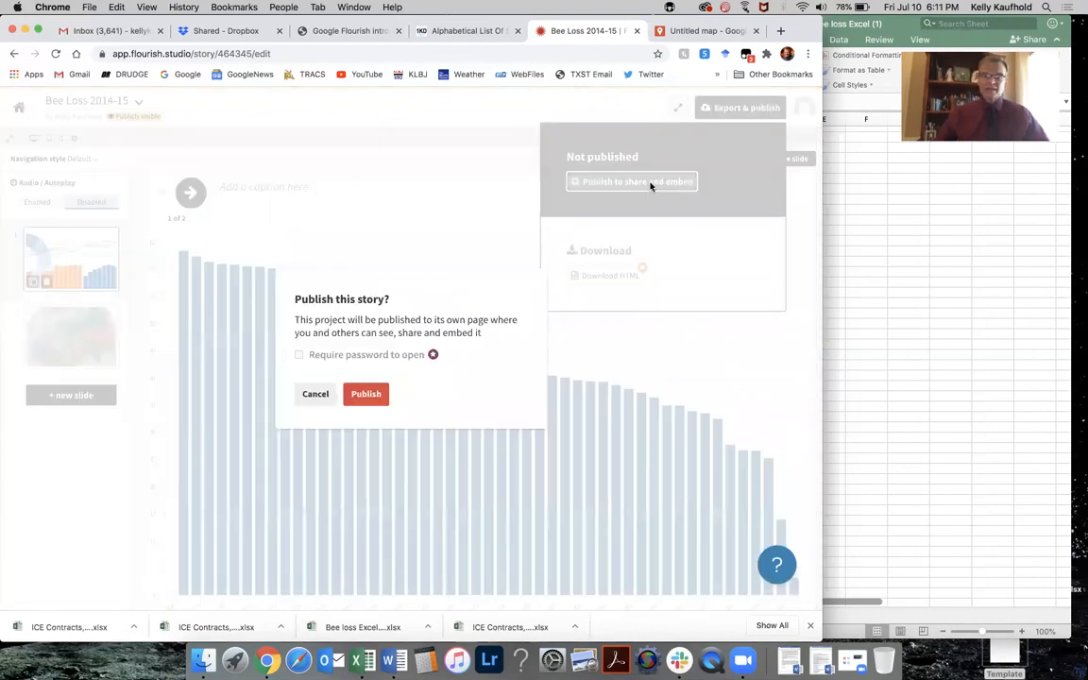
click(357, 392)
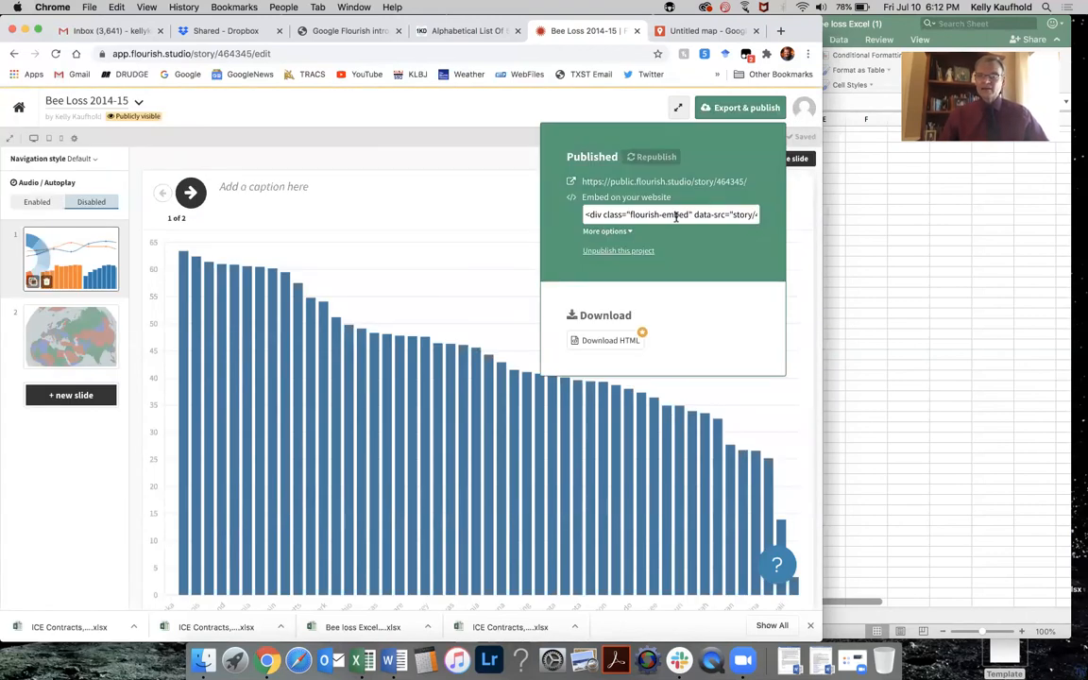
- Select the published story's website embed code and read along its contents
click(681, 209)
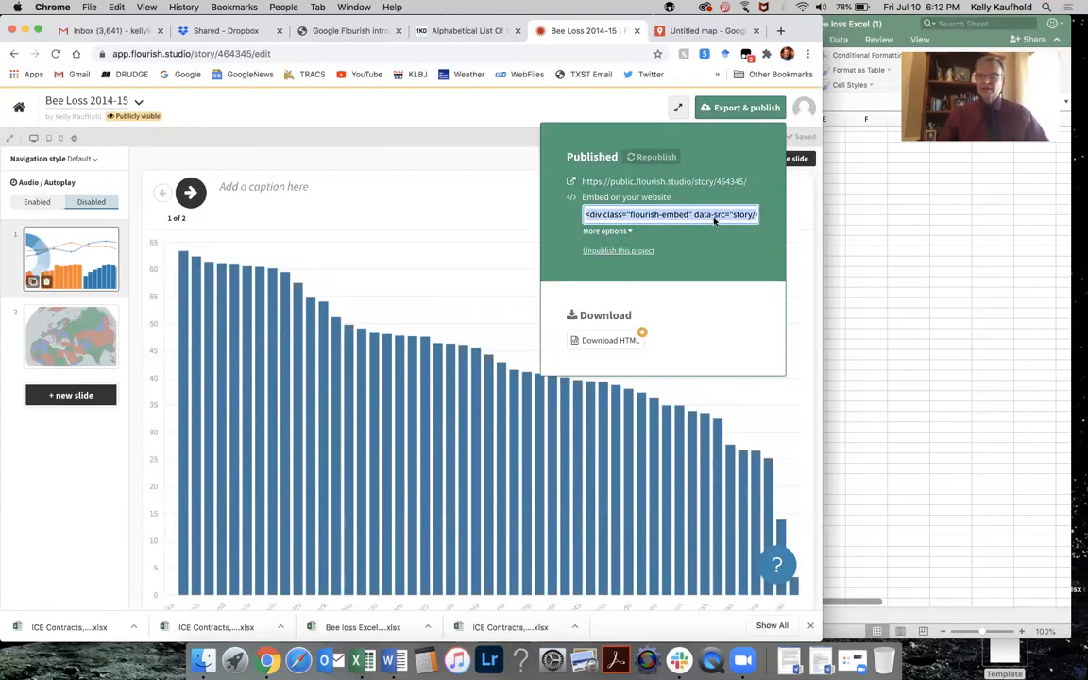
click(722, 215)
key(Right)
key(Right)
key(Right)
key(Right)
key(Right)
key(Right)
key(Right)
key(Right)
key(Right)
key(Right)
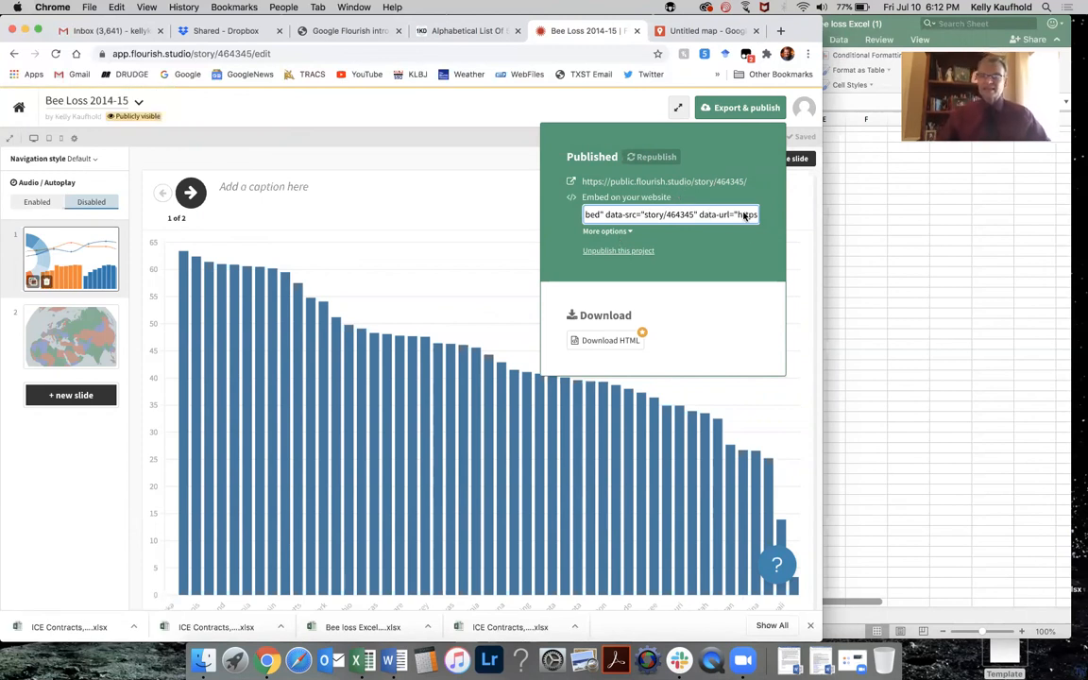
- Close the publishing details, and preview the story by advancing to the map slide and returning to the bar chart slide
click(325, 196)
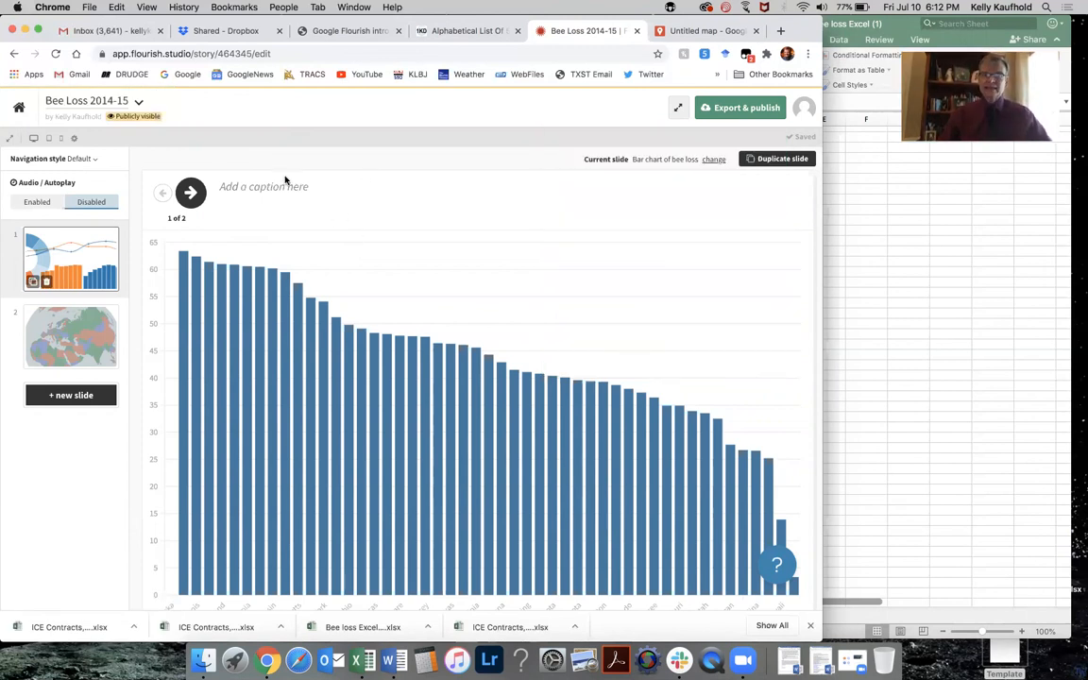
click(189, 191)
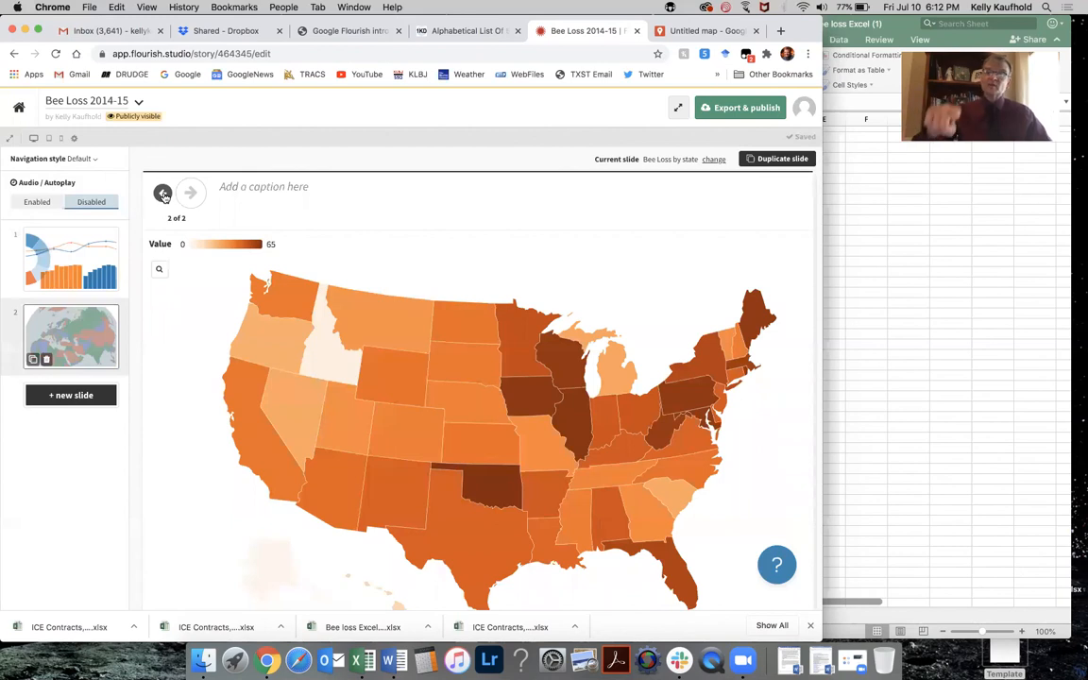
click(162, 193)
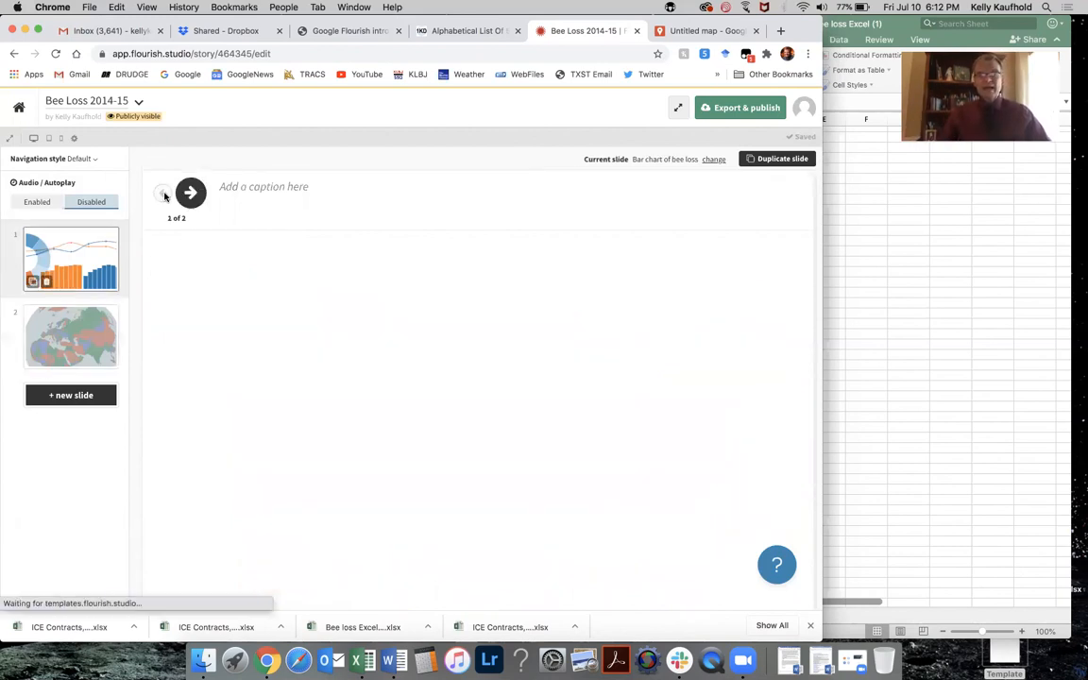